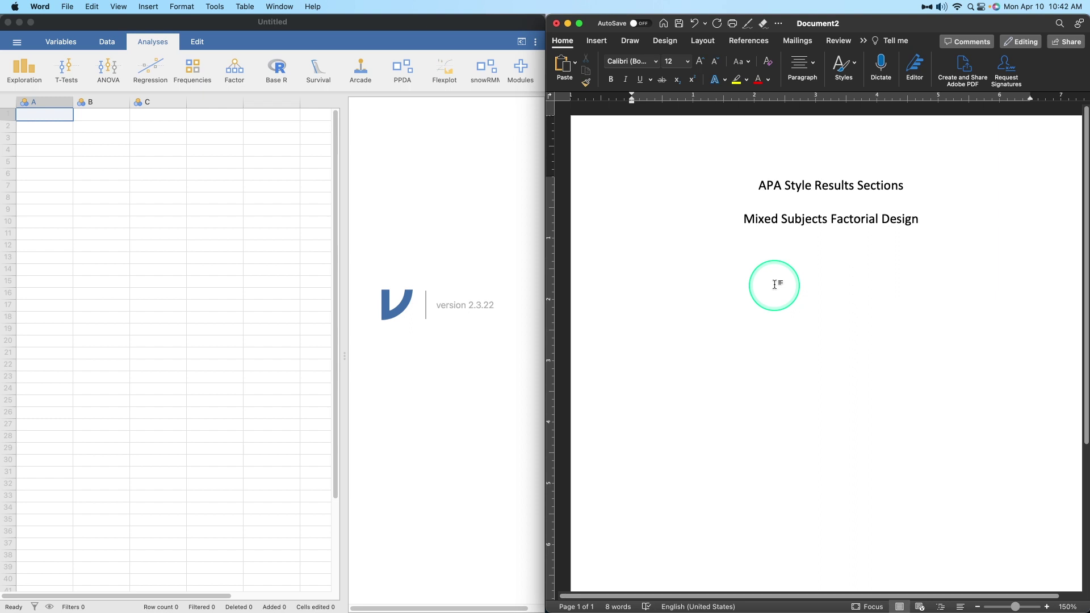
{"action": "left_click_drag", "start_coordinate": [744, 219], "coordinate": [943, 219]}
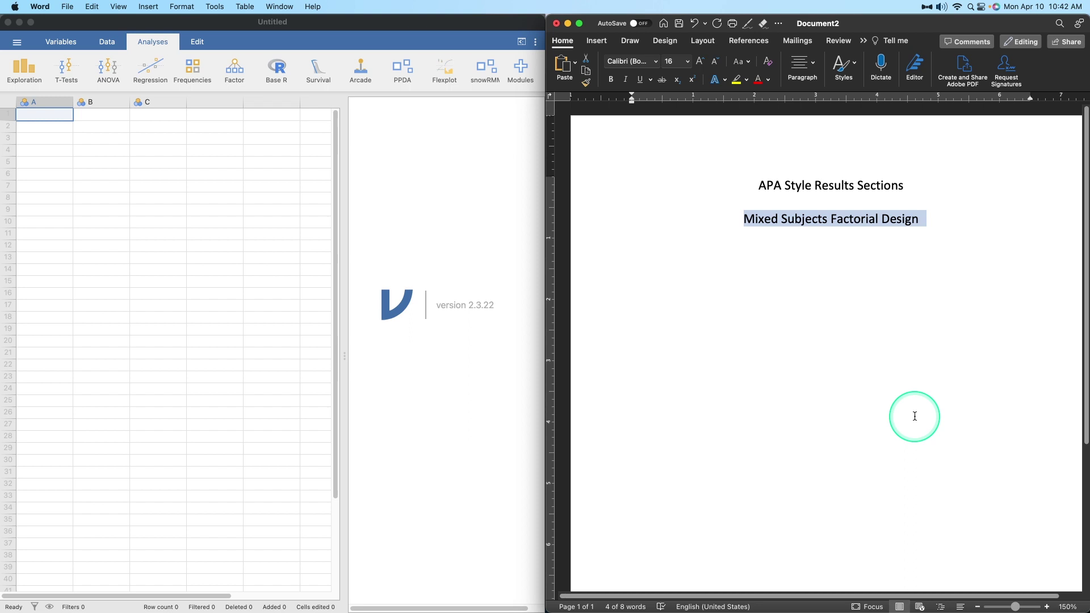
{"action": "left_click", "coordinate": [915, 416]}
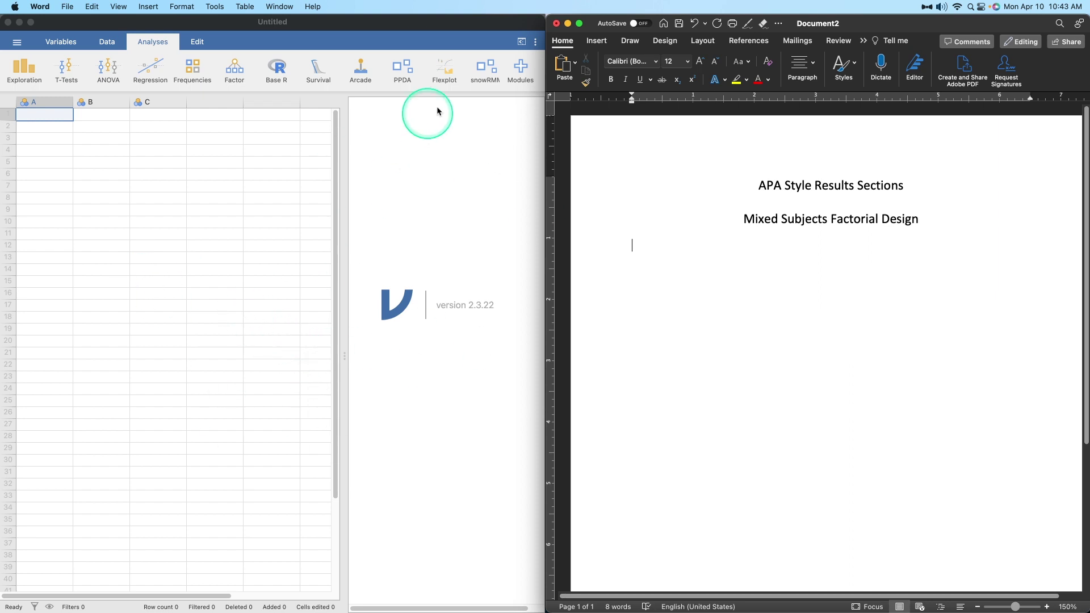
Step: Search the installed modules in the jamovi library for "lsj", and close the library
{"action": "left_click", "coordinate": [520, 69]}
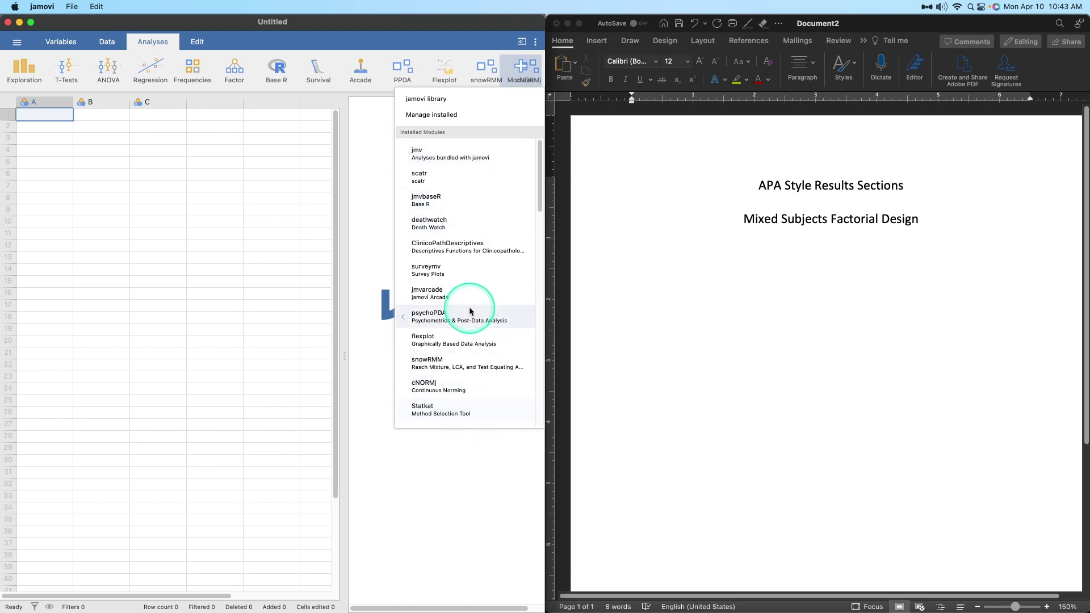
{"action": "scroll", "coordinate": [480, 315], "scroll_direction": "down", "scroll_amount": 8}
{"action": "scroll", "coordinate": [496, 321], "scroll_direction": "down", "scroll_amount": 10}
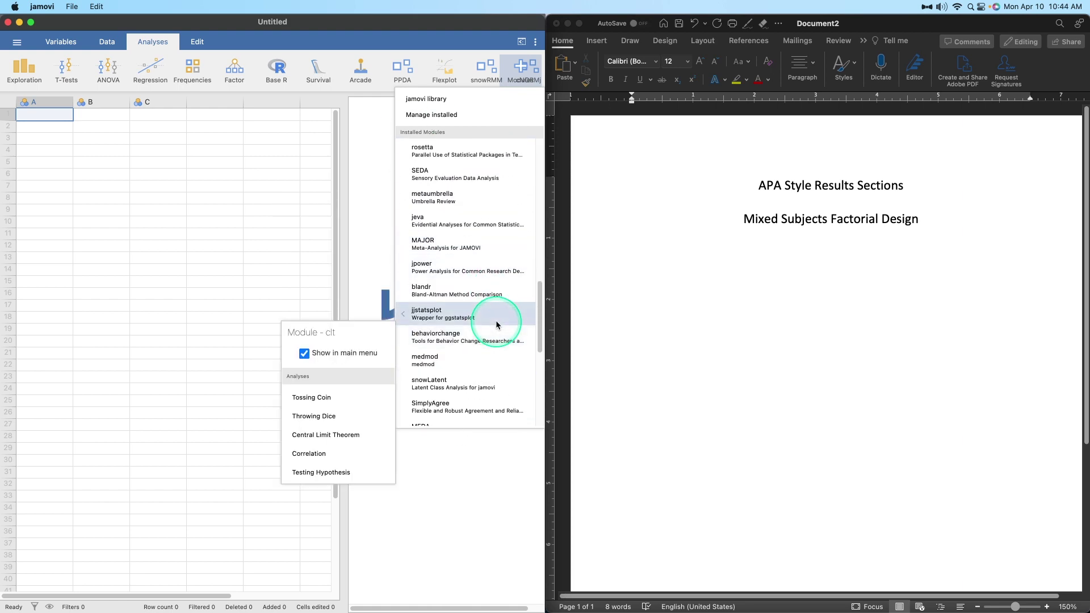
{"action": "scroll", "coordinate": [497, 373], "scroll_direction": "up", "scroll_amount": 10}
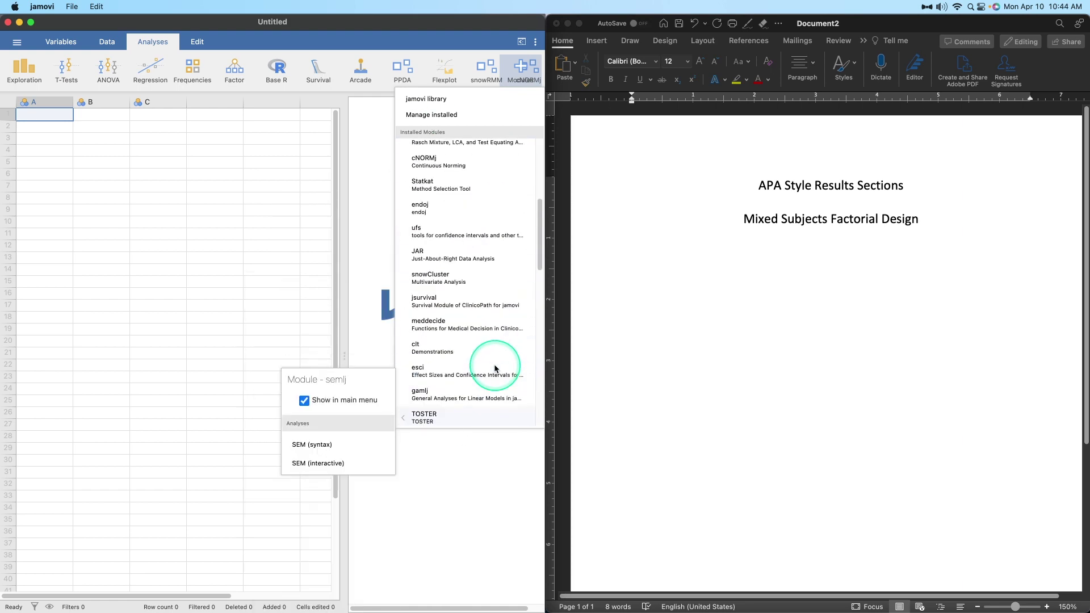
{"action": "scroll", "coordinate": [491, 338], "scroll_direction": "up", "scroll_amount": 3}
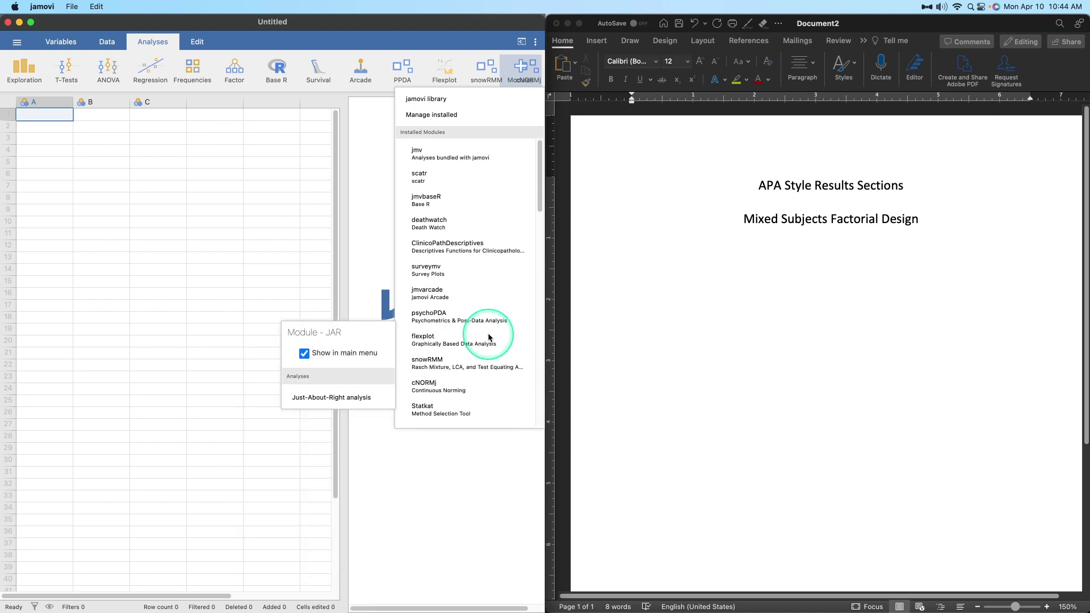
{"action": "left_click", "coordinate": [443, 99]}
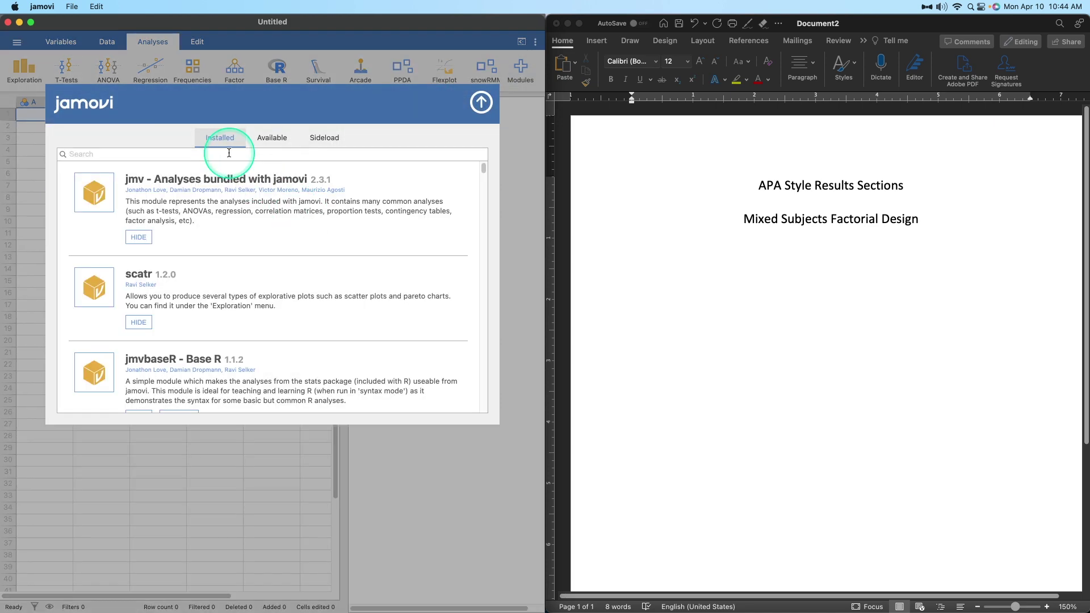
{"action": "left_click", "coordinate": [229, 154]}
{"action": "type", "text": "lsj"}
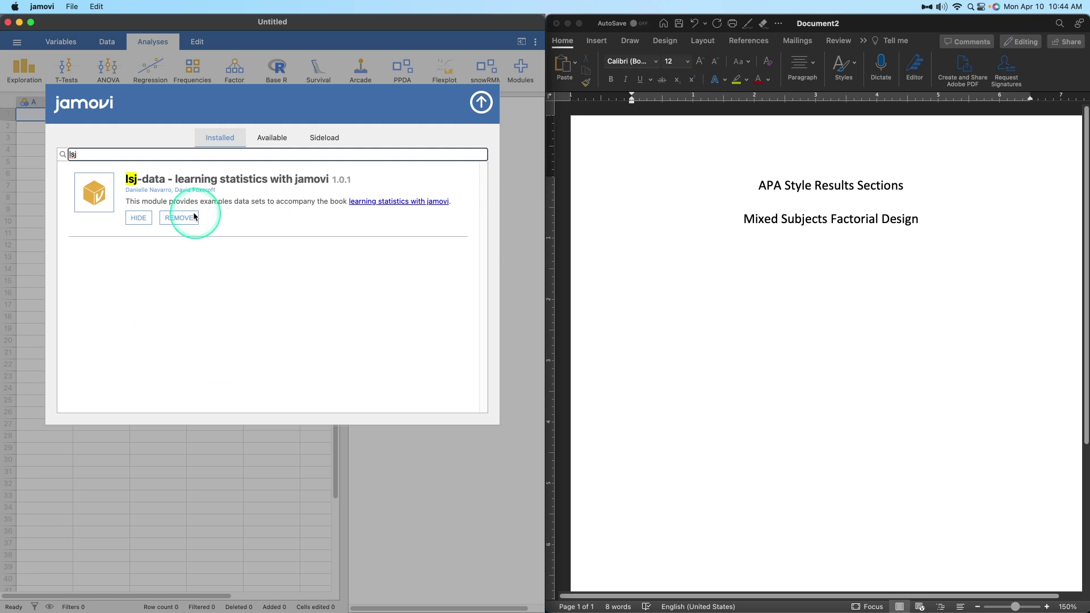
{"action": "left_click", "coordinate": [489, 103]}
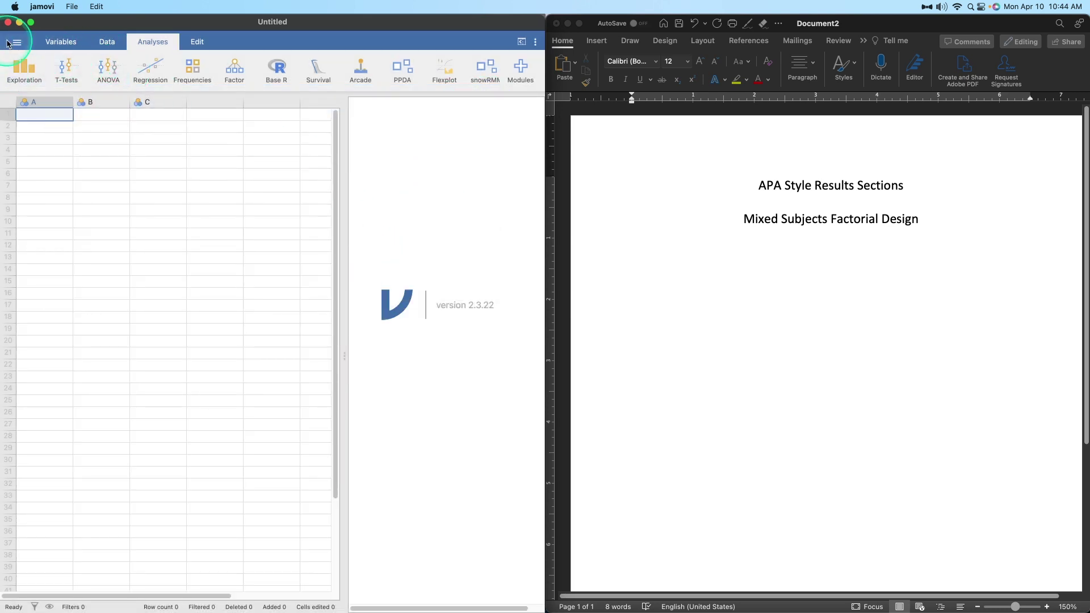
Step: Open the AFL Margins By Year data set from the "learning statistics with jamovi" folder of the Data Library
{"action": "left_click", "coordinate": [8, 44]}
{"action": "left_click", "coordinate": [56, 152]}
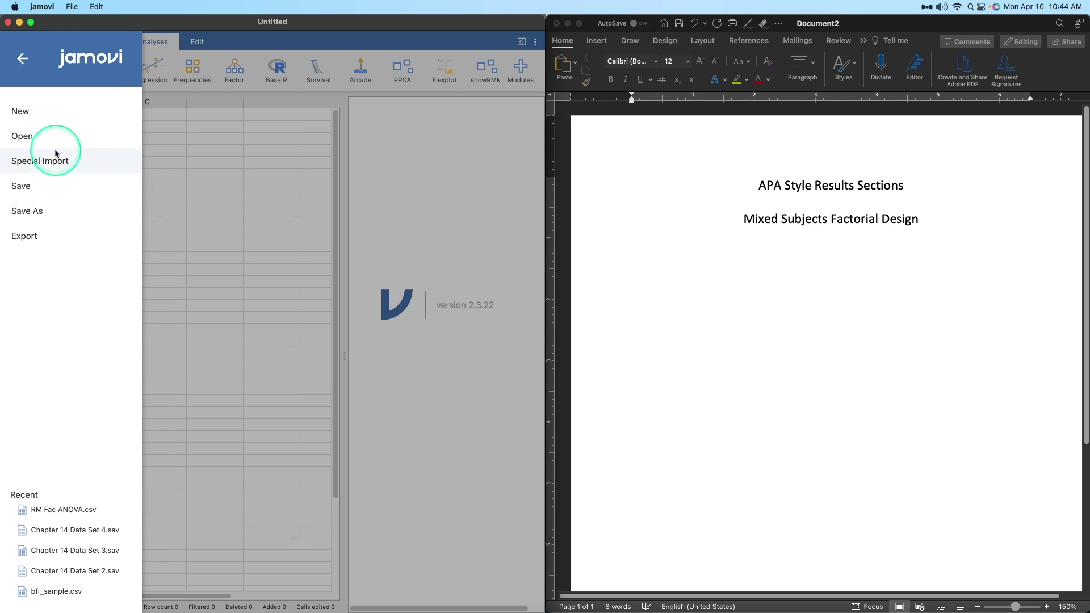
{"action": "left_click", "coordinate": [49, 136]}
{"action": "left_click", "coordinate": [200, 72]}
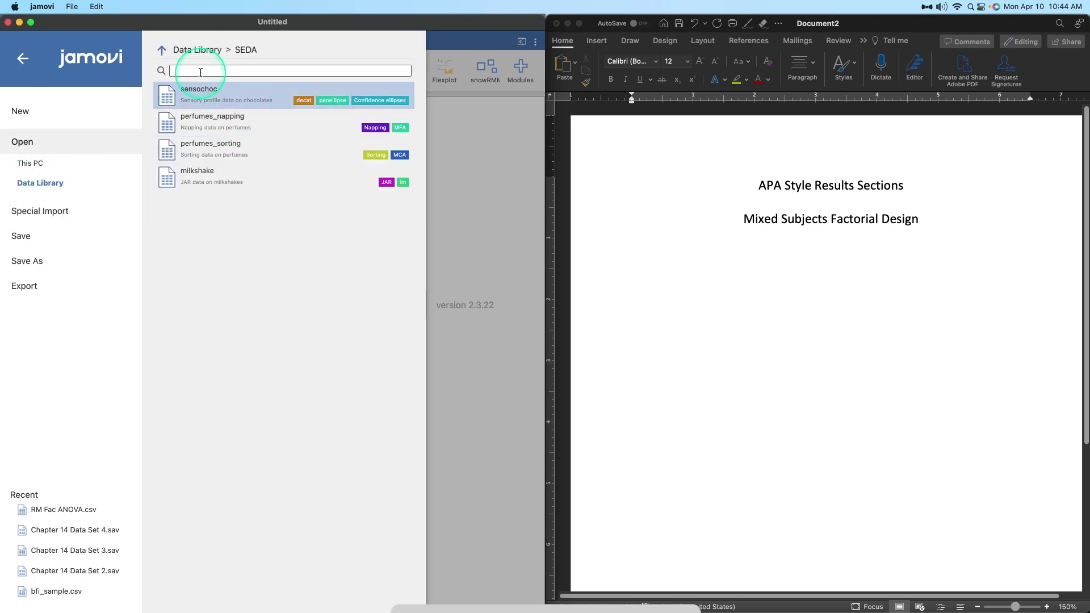
{"action": "left_click", "coordinate": [162, 50]}
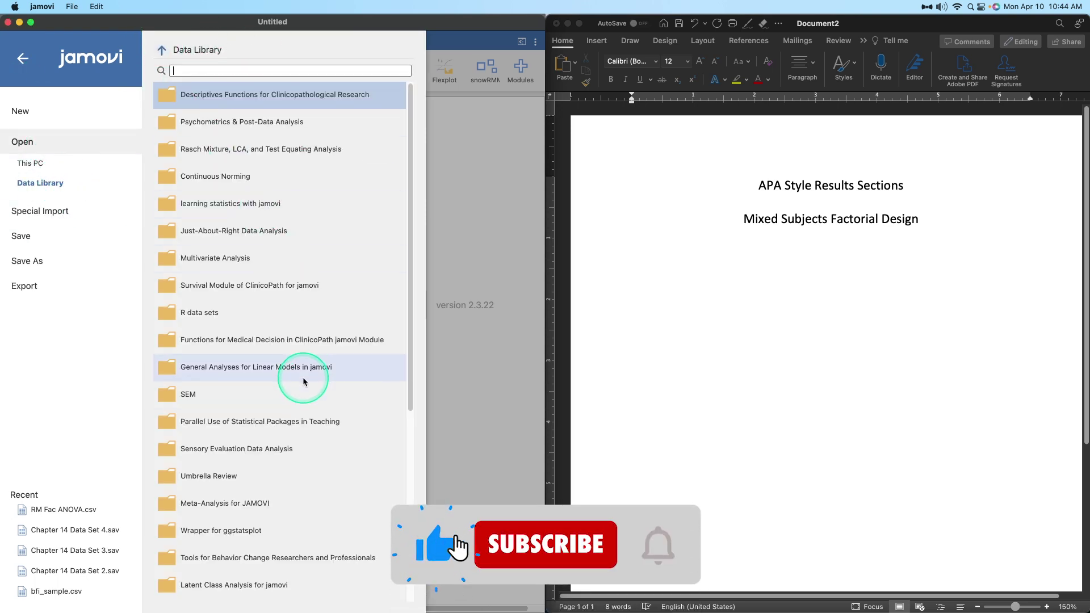
{"action": "scroll", "coordinate": [303, 382], "scroll_direction": "down", "scroll_amount": 8}
{"action": "scroll", "coordinate": [311, 366], "scroll_direction": "up", "scroll_amount": 6}
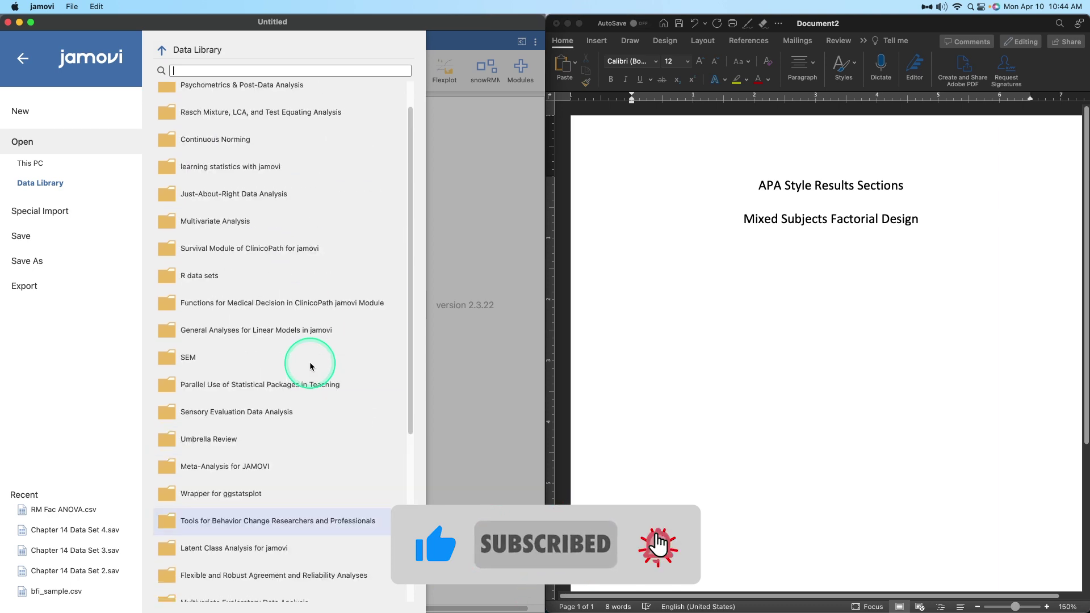
{"action": "scroll", "coordinate": [261, 272], "scroll_direction": "up", "scroll_amount": 2}
{"action": "left_click", "coordinate": [214, 187]}
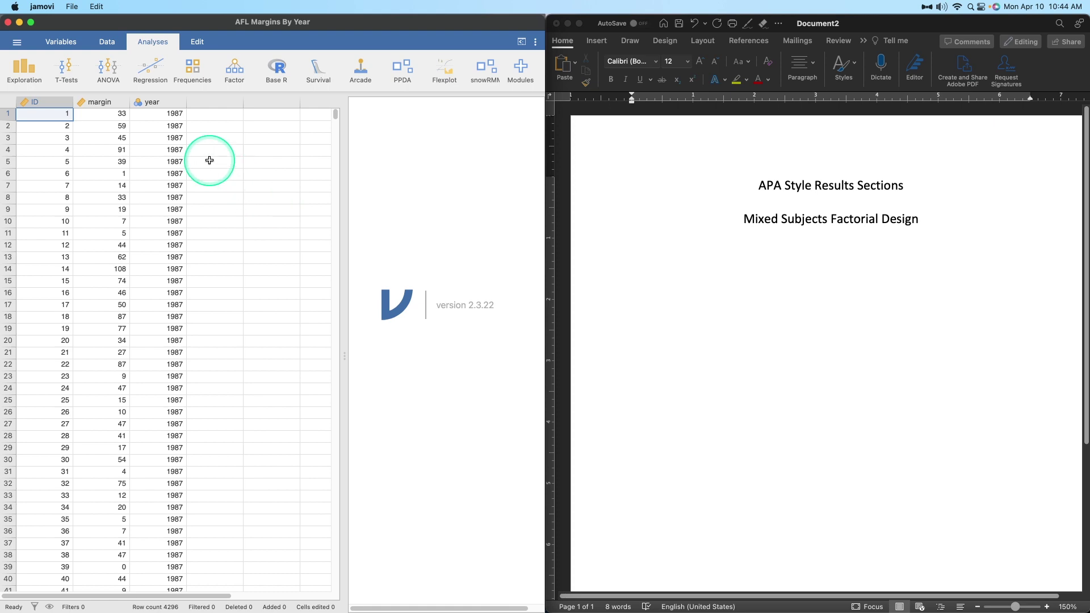
Step: Open the Broca's aphasia data set from the lsj-data folder of the Data Library
{"action": "left_click", "coordinate": [17, 42]}
{"action": "left_click", "coordinate": [34, 142]}
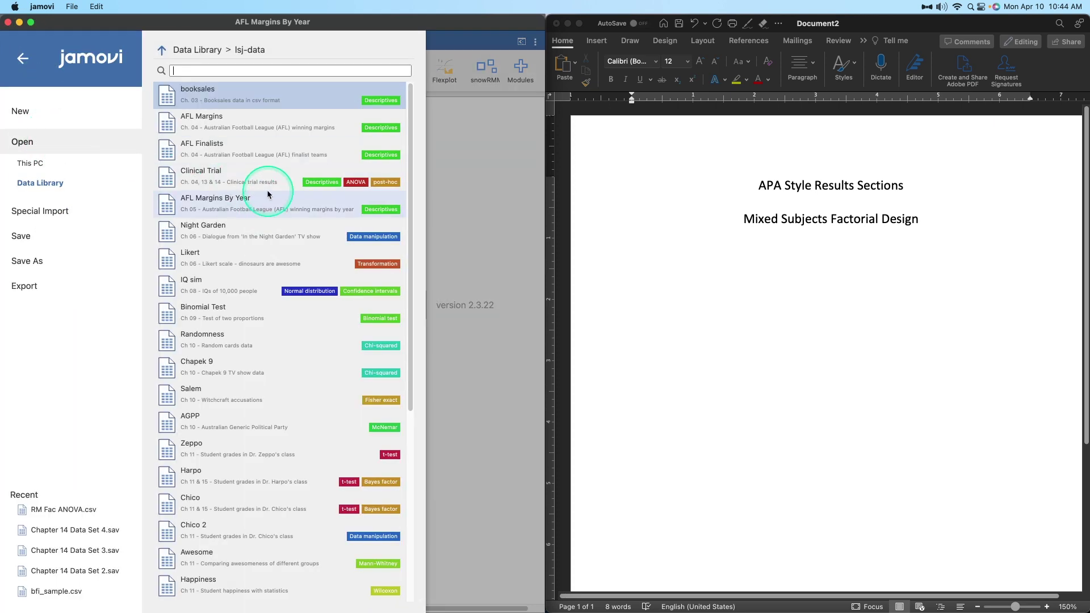
{"action": "scroll", "coordinate": [291, 295], "scroll_direction": "down", "scroll_amount": 5}
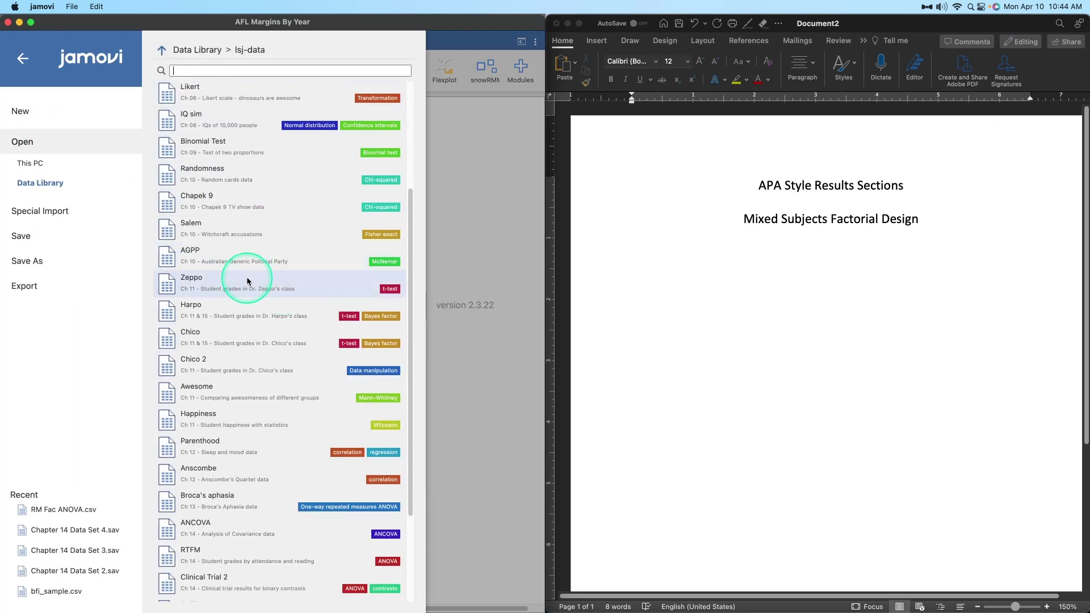
{"action": "scroll", "coordinate": [256, 235], "scroll_direction": "down", "scroll_amount": 2}
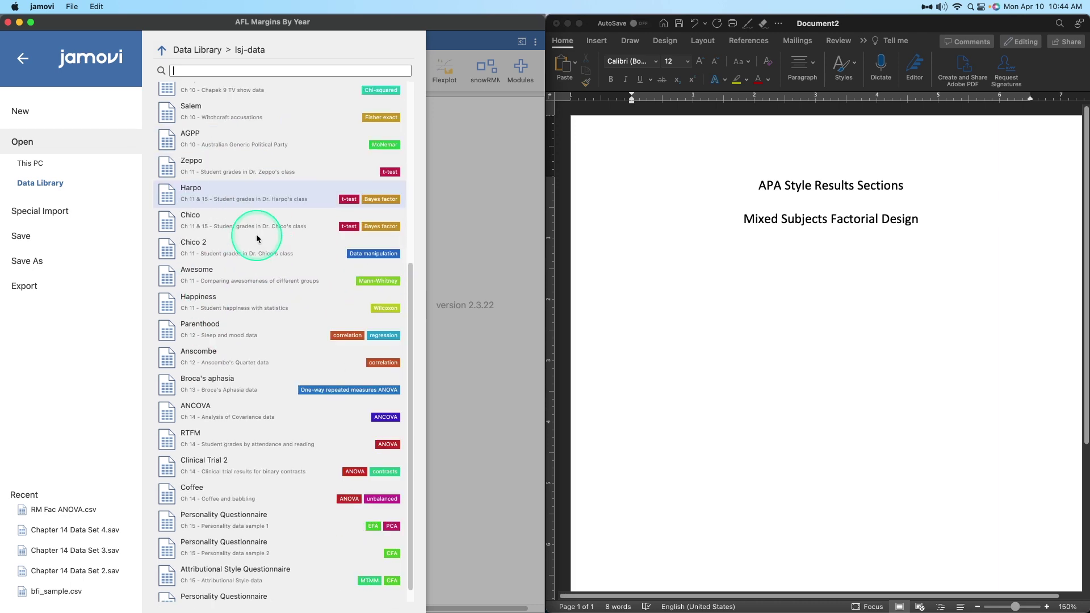
{"action": "scroll", "coordinate": [256, 239], "scroll_direction": "down", "scroll_amount": 1}
{"action": "left_click", "coordinate": [261, 379]}
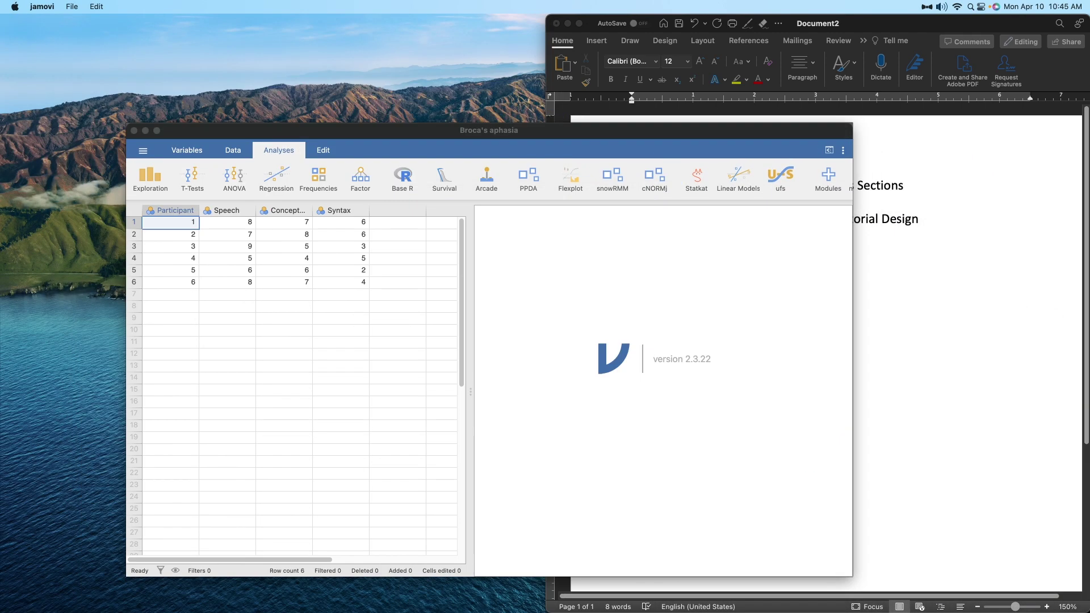
Step: Arrange the Broca's aphasia window on the left half of the screen, beside the Word document
{"action": "left_click", "coordinate": [202, 165]}
{"action": "left_click_drag", "start_coordinate": [528, 130], "coordinate": [420, 41]}
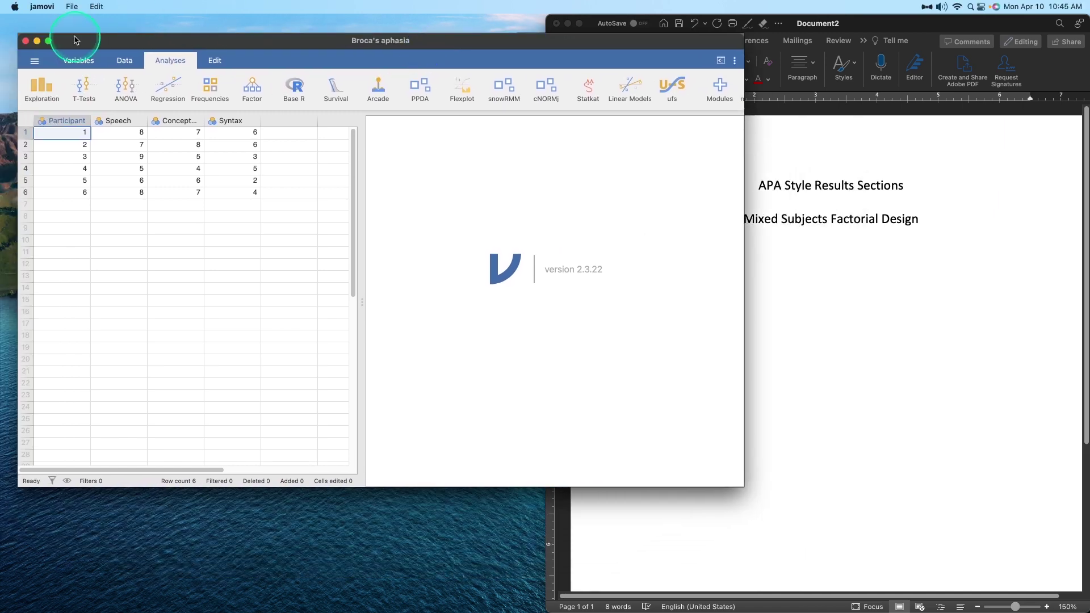
{"action": "left_click", "coordinate": [66, 40]}
{"action": "mouse_move", "coordinate": [49, 37]}
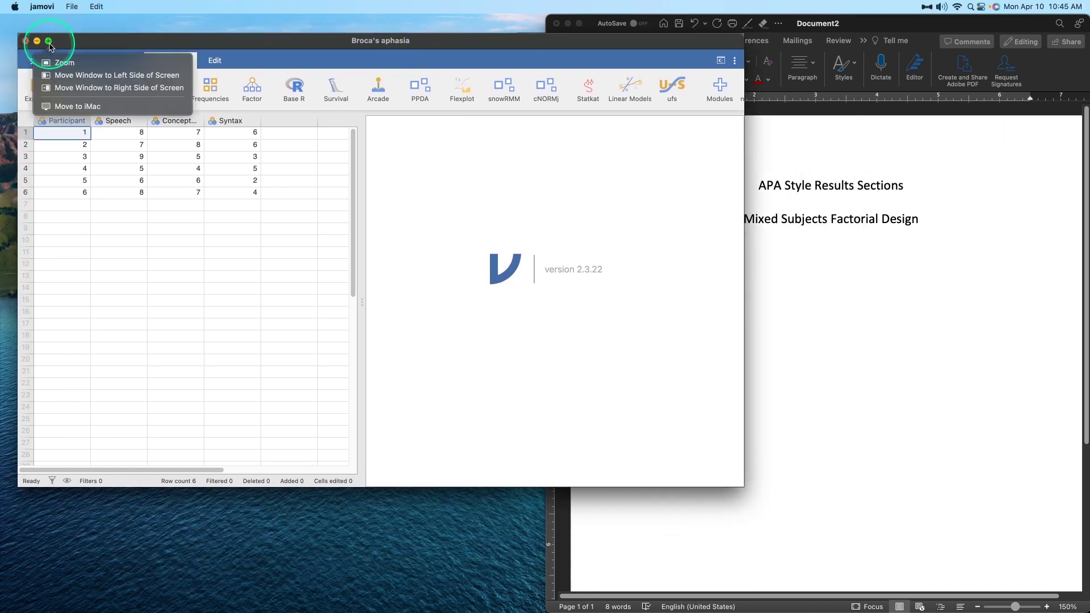
{"action": "left_click", "coordinate": [135, 119]}
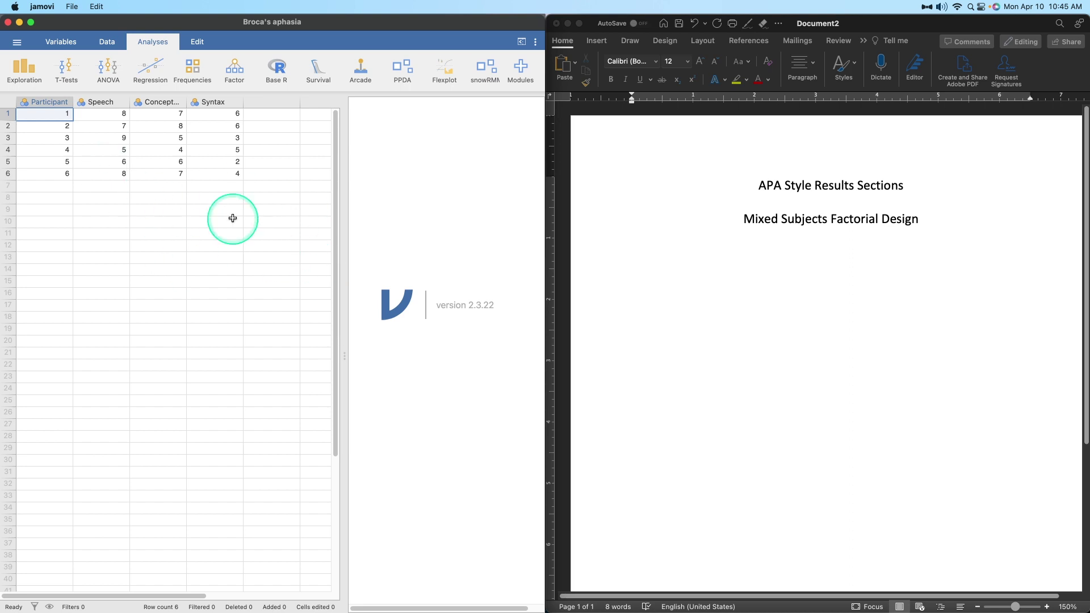
Step: Add four rows below the existing data by entering 7, 8, 9 and 10 in the Participant column
{"action": "left_click", "coordinate": [70, 187]}
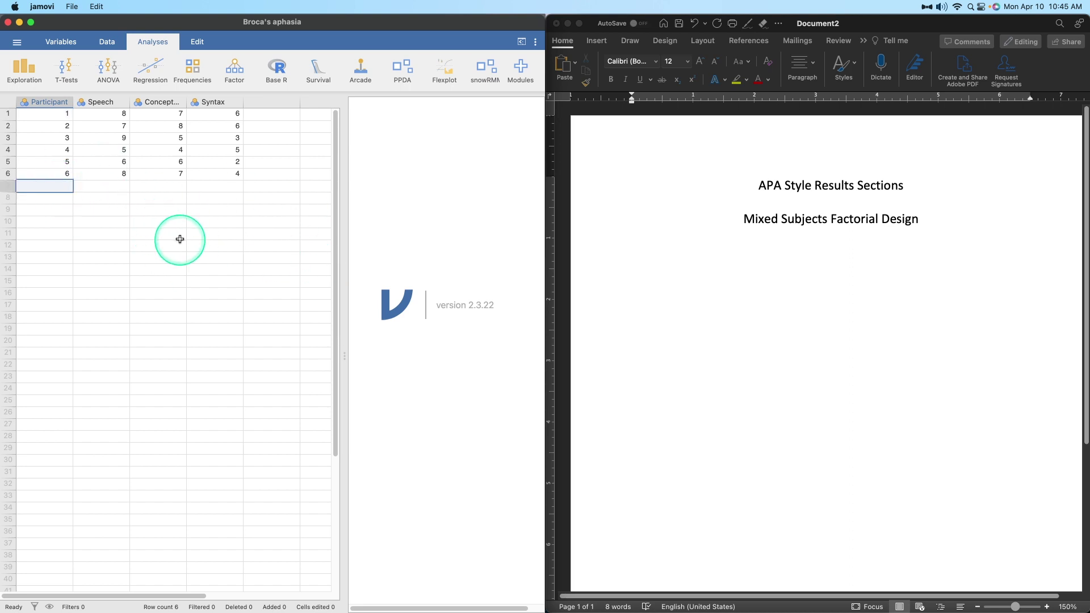
{"action": "type", "text": "7"}
{"action": "key", "text": "Return"}
{"action": "type", "text": "8"}
{"action": "key", "text": "Return"}
{"action": "type", "text": "9"}
{"action": "key", "text": "Return"}
{"action": "type", "text": "1"}
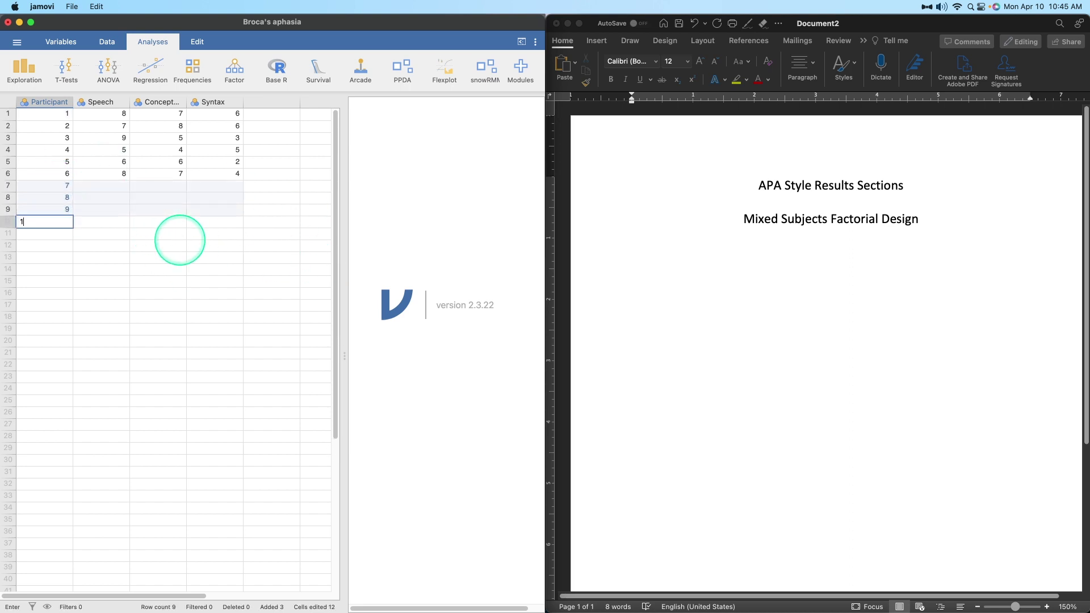
{"action": "type", "text": "0"}
{"action": "key", "text": "Tab"}
{"action": "key", "text": "Up"}
{"action": "key", "text": "Up"}
{"action": "key", "text": "Down"}
{"action": "key", "text": "Down"}
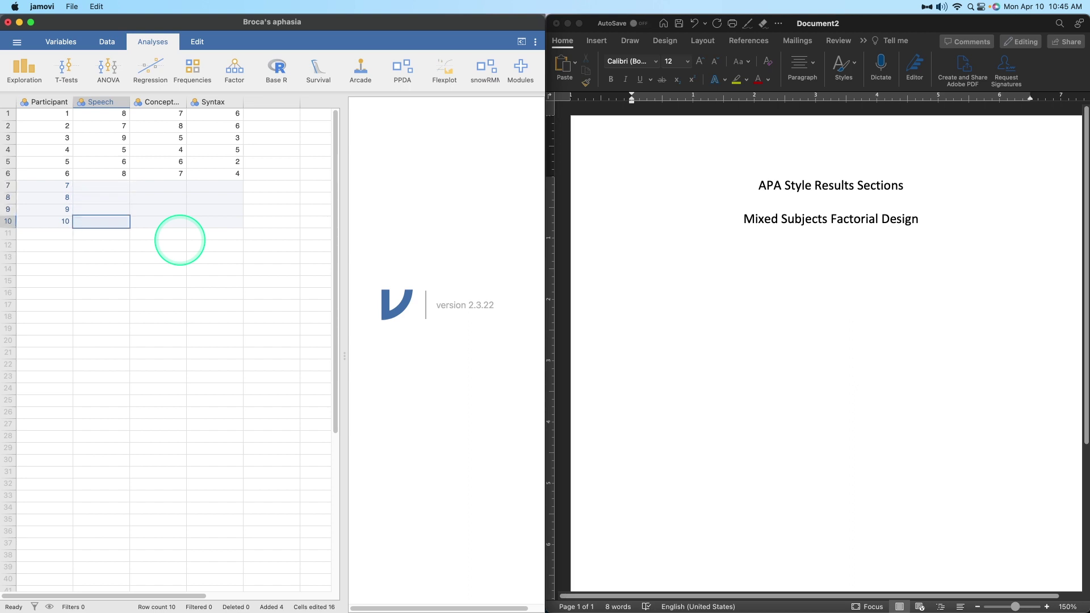
{"action": "key", "text": "Up"}
{"action": "key", "text": "Up"}
{"action": "key", "text": "Up"}
{"action": "key", "text": "Down"}
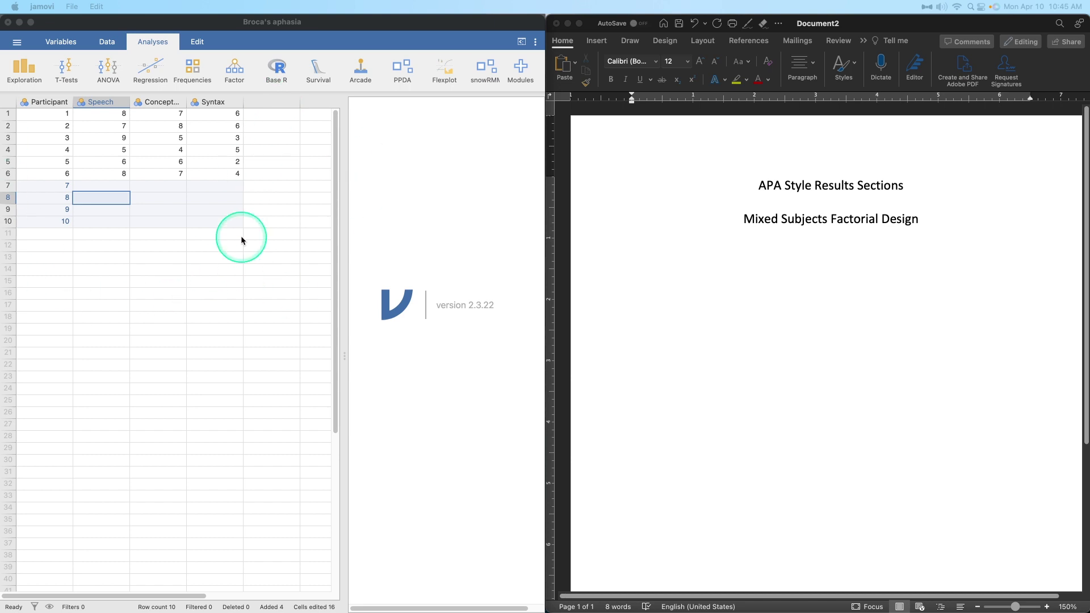
{"action": "left_click", "coordinate": [86, 196]}
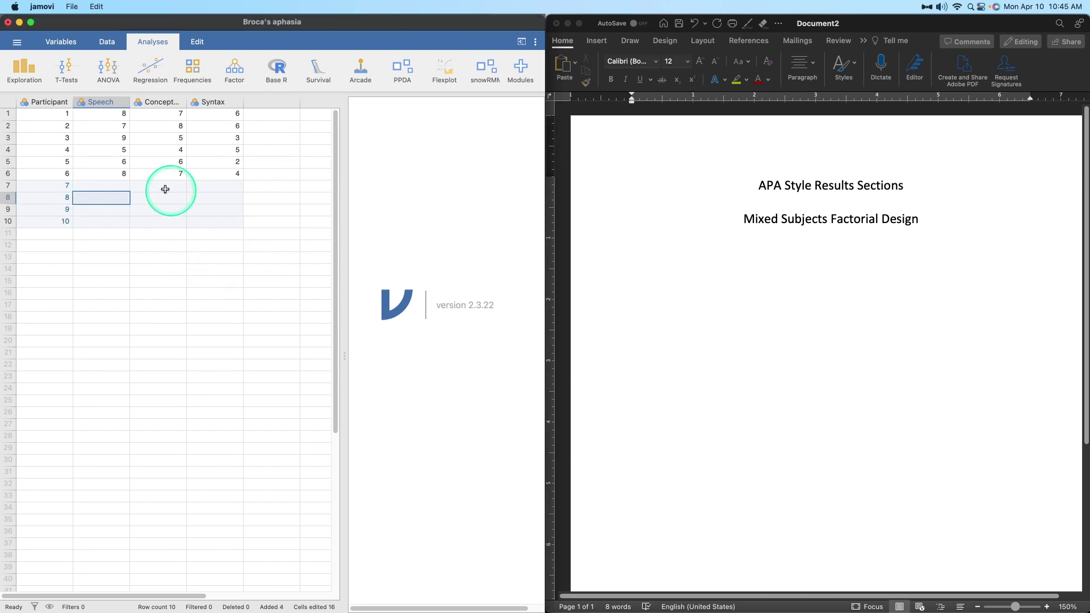
Step: Enter the Speech scores 6, 7, 8 and 7 for participants 7 to 10
{"action": "left_click", "coordinate": [103, 186]}
{"action": "type", "text": "6"}
{"action": "key", "text": "Return"}
{"action": "type", "text": "7"}
{"action": "key", "text": "Return"}
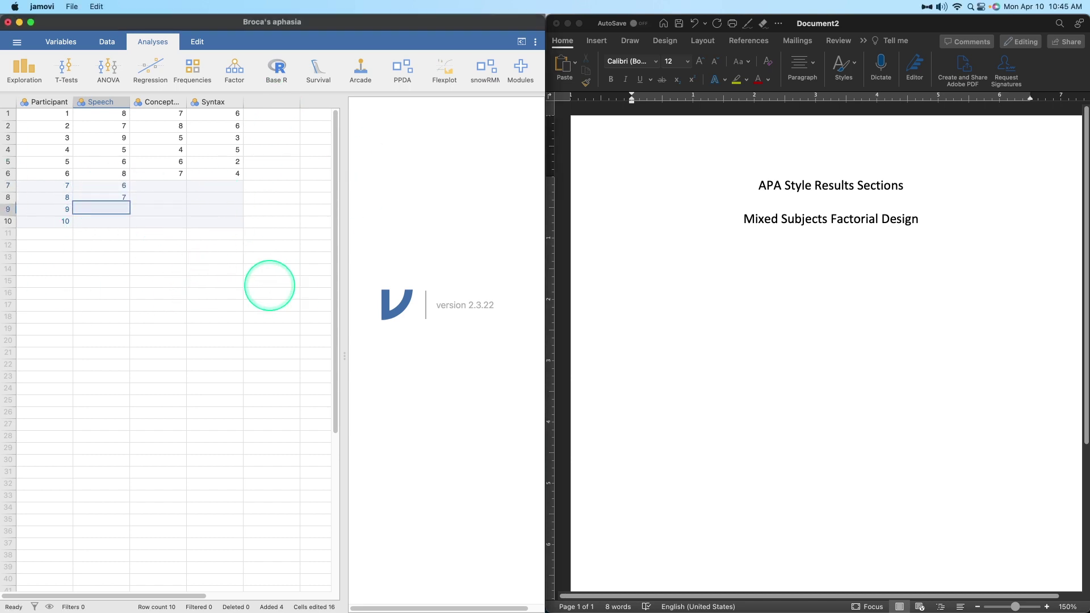
{"action": "type", "text": "4"}
{"action": "key", "text": "Return"}
{"action": "key", "text": "Up"}
{"action": "type", "text": "8"}
{"action": "key", "text": "Return"}
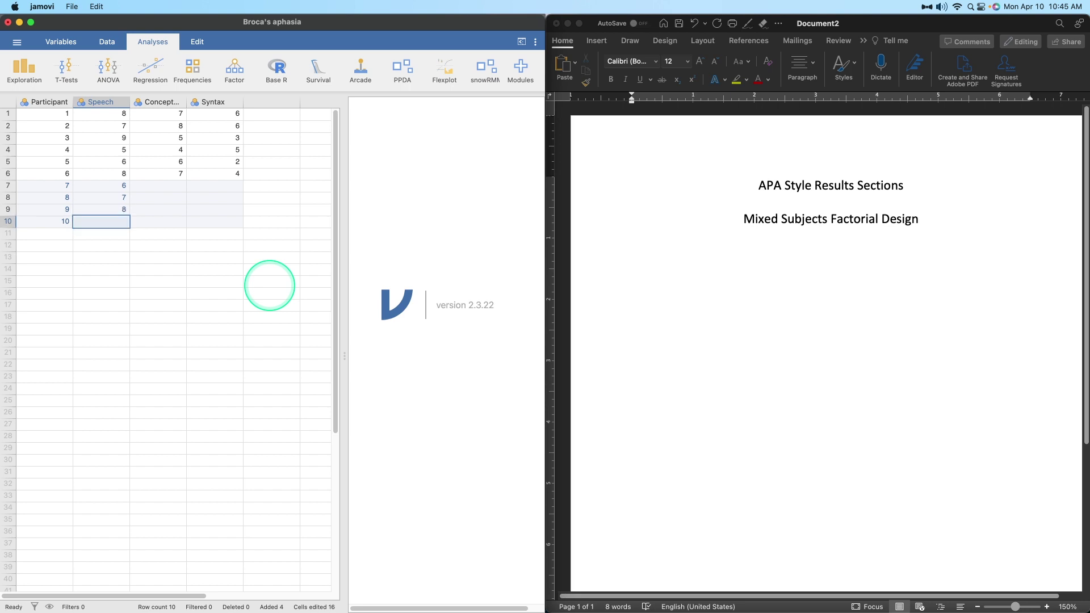
{"action": "type", "text": "7"}
{"action": "key", "text": "Tab"}
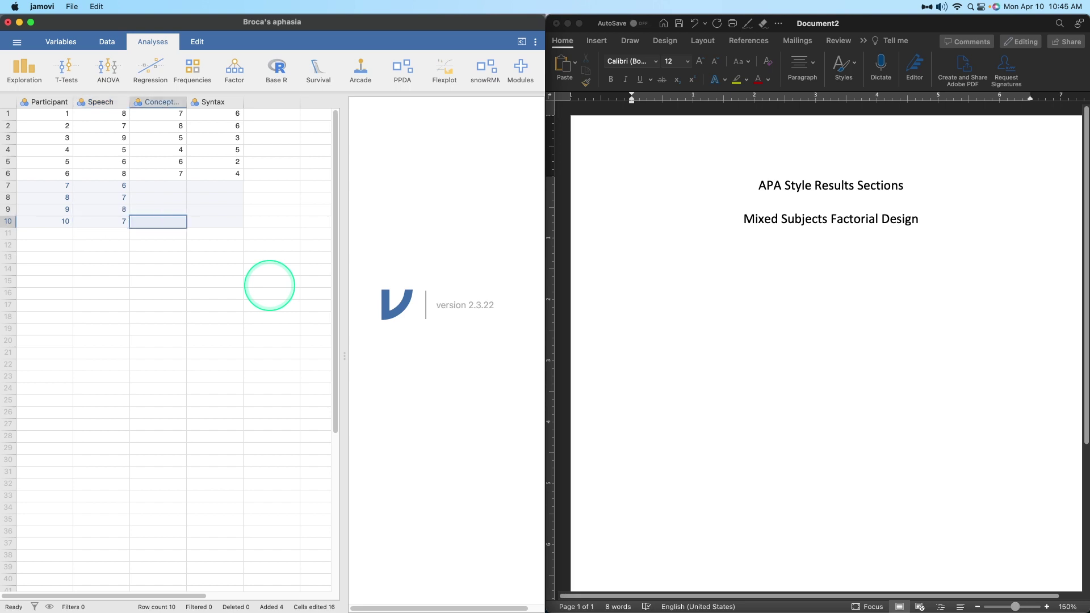
Step: Enter the scores 5, 6, 7 and 8 in the "Concept..." column for participants 7 to 10
{"action": "key", "text": "Up"}
{"action": "key", "text": "Up"}
{"action": "key", "text": "Up"}
{"action": "type", "text": "5"}
{"action": "key", "text": "Return"}
{"action": "type", "text": "6"}
{"action": "key", "text": "Return"}
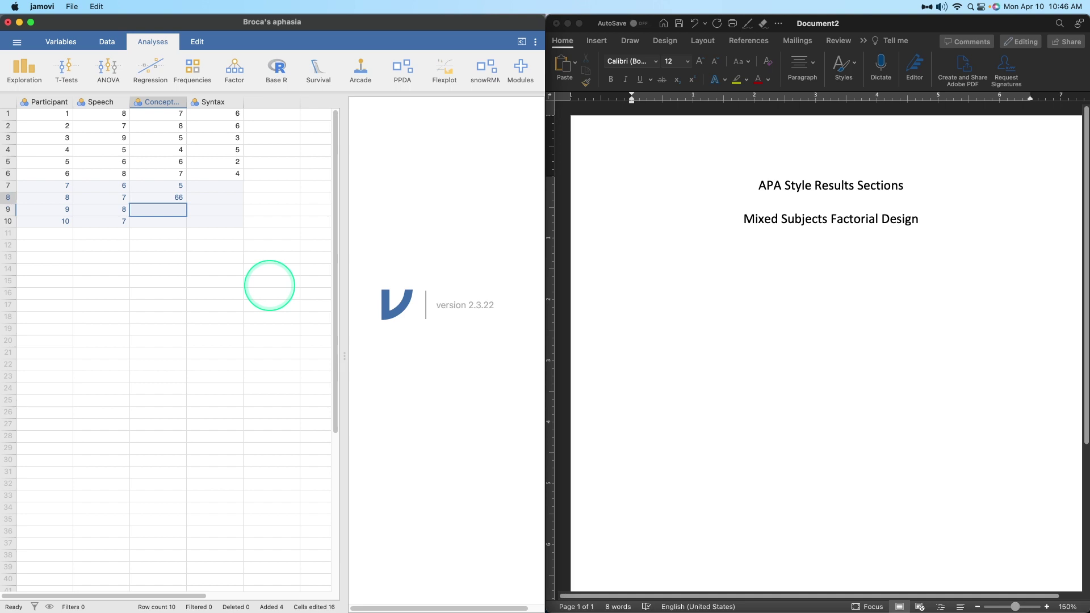
{"action": "key", "text": "Up"}
{"action": "type", "text": "6"}
{"action": "key", "text": "Return"}
{"action": "type", "text": "7"}
{"action": "key", "text": "Return"}
{"action": "type", "text": "8"}
{"action": "key", "text": "Tab"}
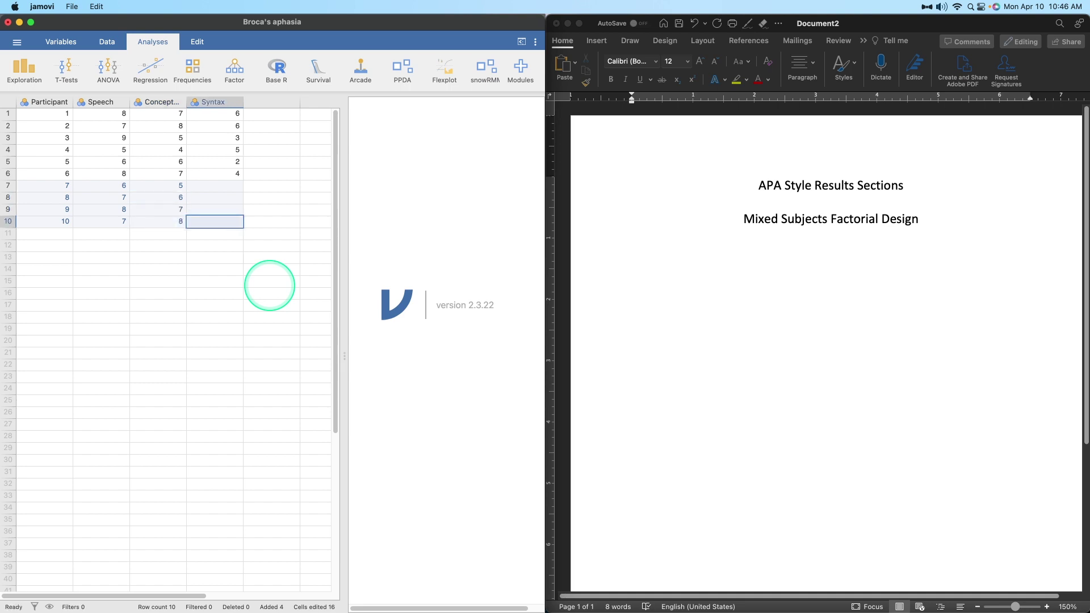
Step: Enter the Syntax scores 2, 3, 1 and 4 for participants 7 to 10
{"action": "key", "text": "Up"}
{"action": "key", "text": "Up"}
{"action": "key", "text": "Up"}
{"action": "type", "text": "2"}
{"action": "key", "text": "Return"}
{"action": "type", "text": "3"}
{"action": "key", "text": "Return"}
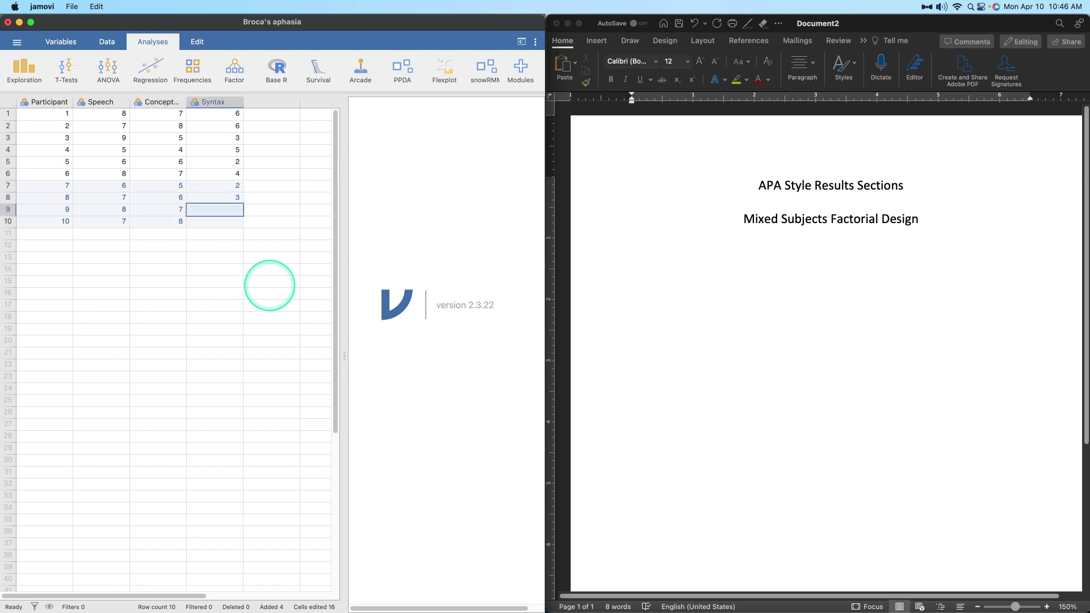
{"action": "type", "text": "1"}
{"action": "key", "text": "Return"}
{"action": "type", "text": "4"}
{"action": "key", "text": "Tab"}
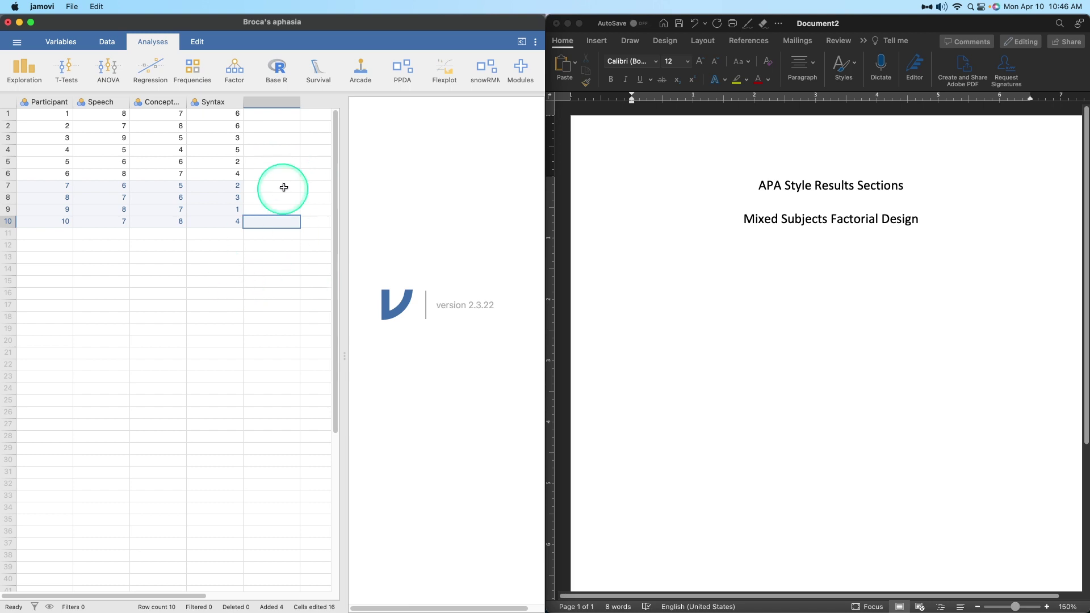
Step: Create a new data variable named Group in the empty column after Syntax
{"action": "left_click", "coordinate": [279, 103]}
{"action": "double_click", "coordinate": [279, 103]}
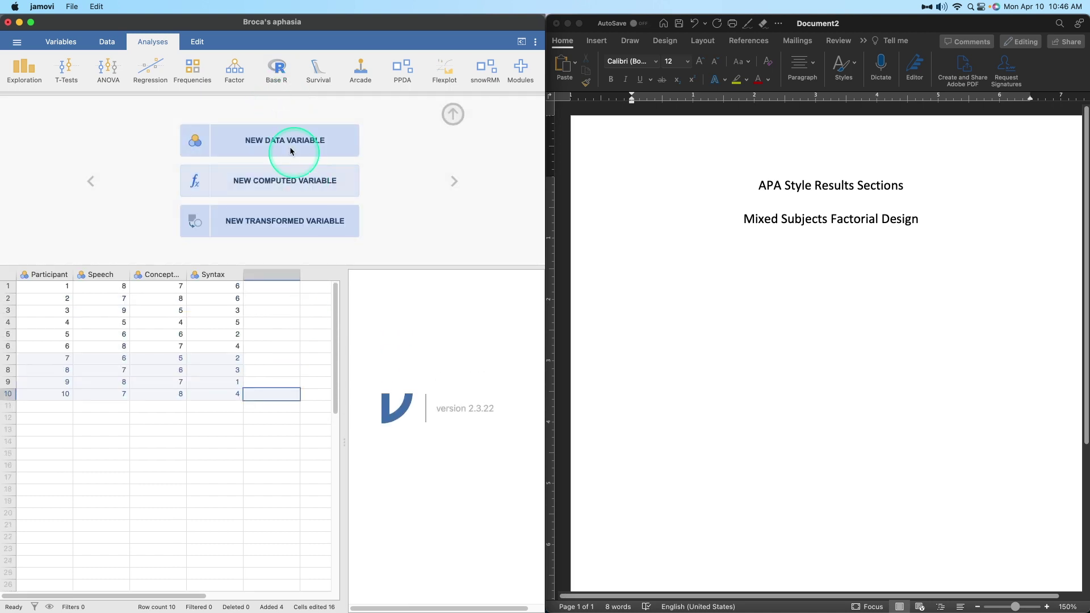
{"action": "left_click", "coordinate": [280, 144]}
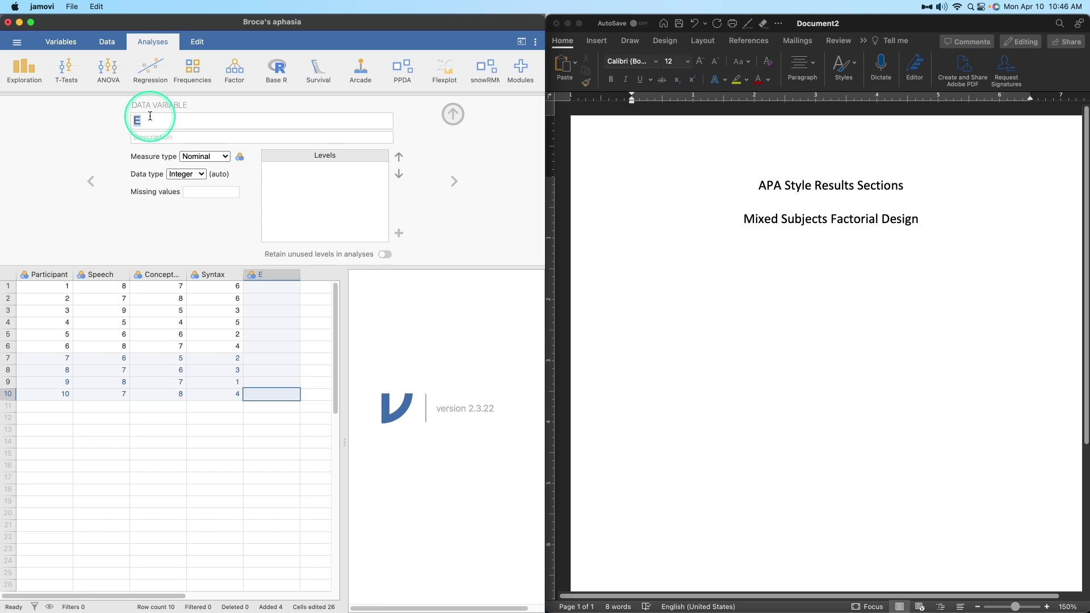
{"action": "left_click", "coordinate": [149, 120]}
{"action": "type", "text": "Group"}
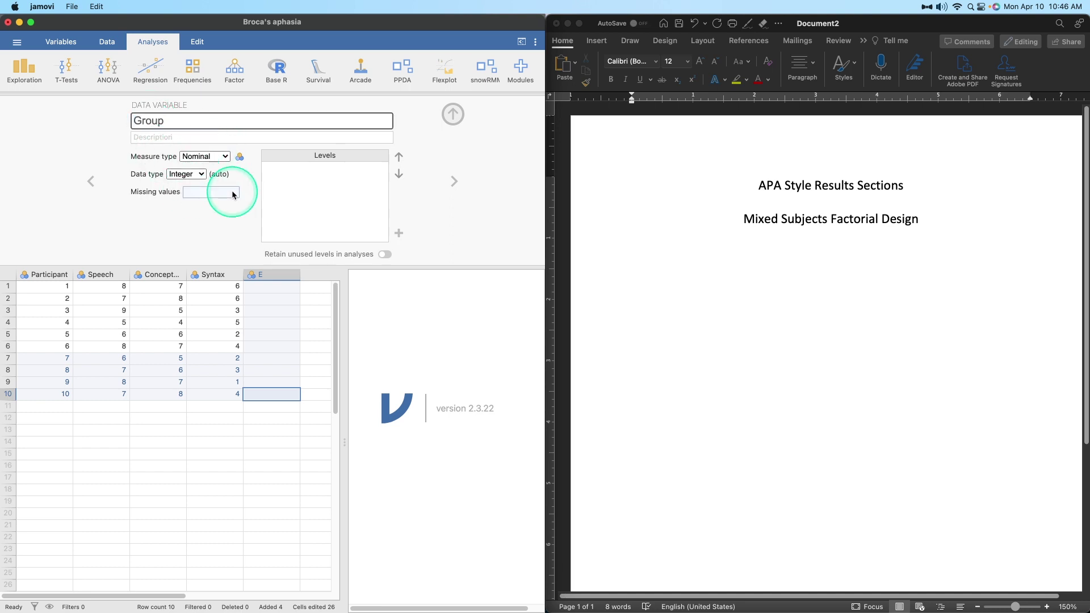
Step: Enter the value 1 in the Group column for participants 1 to 5
{"action": "left_click", "coordinate": [273, 286]}
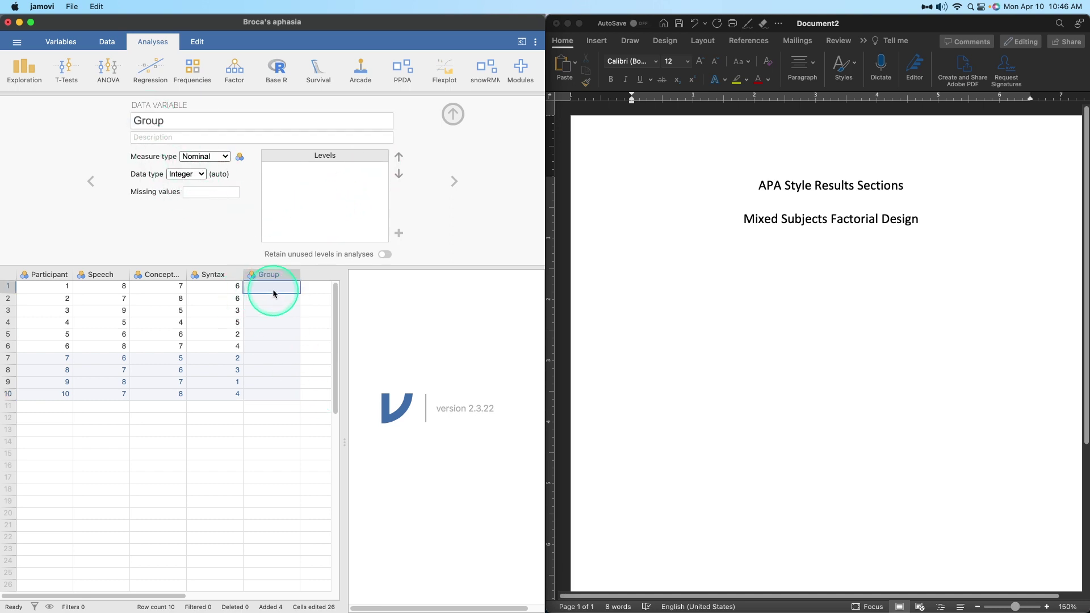
{"action": "type", "text": "1"}
{"action": "key", "text": "Return"}
{"action": "type", "text": "2"}
{"action": "key", "text": "Return"}
{"action": "key", "text": "Up"}
{"action": "type", "text": "1"}
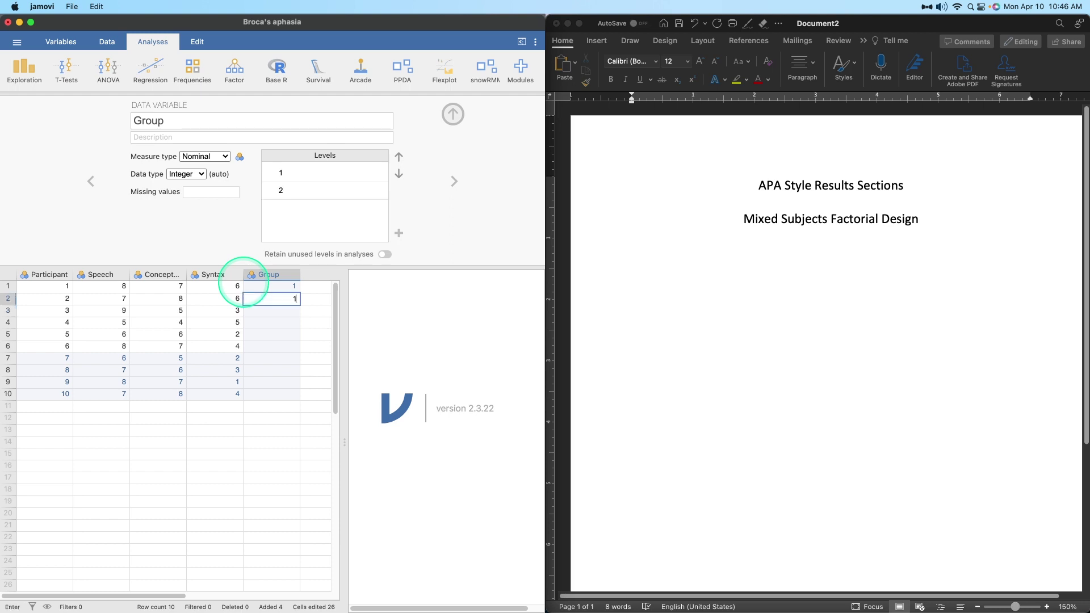
{"action": "key", "text": "Return"}
{"action": "type", "text": "2"}
{"action": "key", "text": "Return"}
{"action": "type", "text": "1"}
{"action": "key", "text": "Return"}
{"action": "type", "text": "1"}
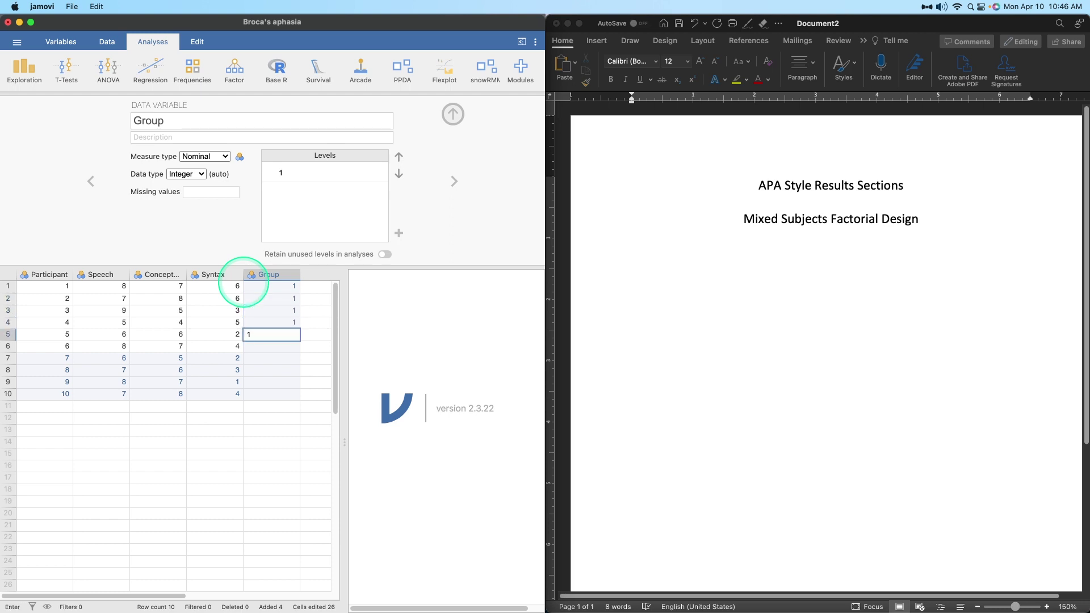
{"action": "key", "text": "Return"}
Step: Enter the value 2 in the Group column for participants 6 to 10 and close the variable editor
{"action": "type", "text": "2 2 2 2 2"}
{"action": "key", "text": "Return"}
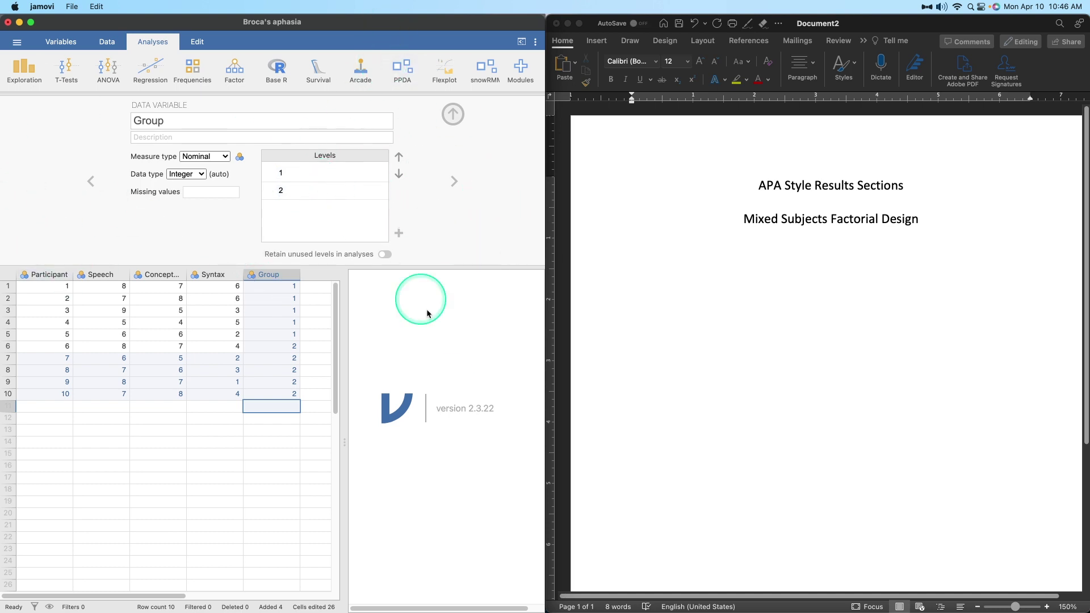
{"action": "left_click", "coordinate": [459, 121]}
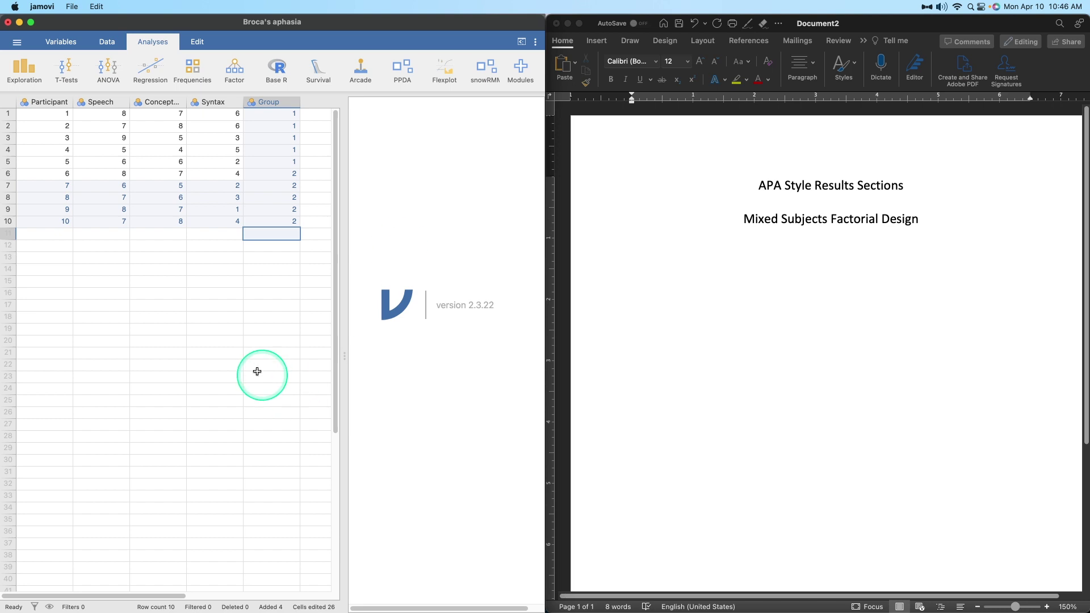
{"action": "left_click", "coordinate": [214, 305]}
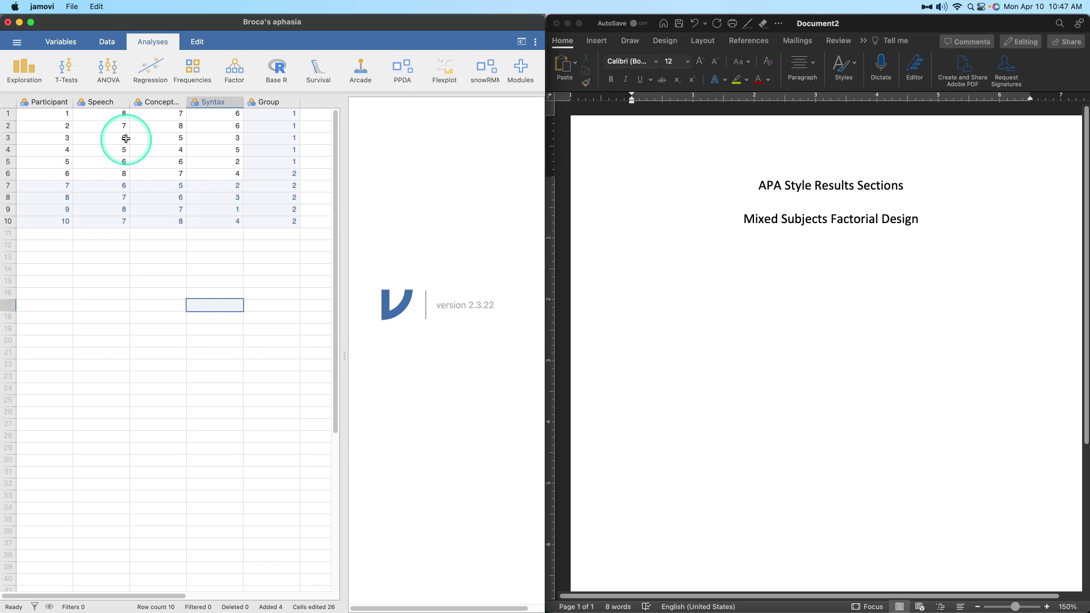
Step: Start a Repeated Measures ANOVA with a factor named Speech Test and the levels Speech, Conceptual and Syntax
{"action": "left_click", "coordinate": [109, 69]}
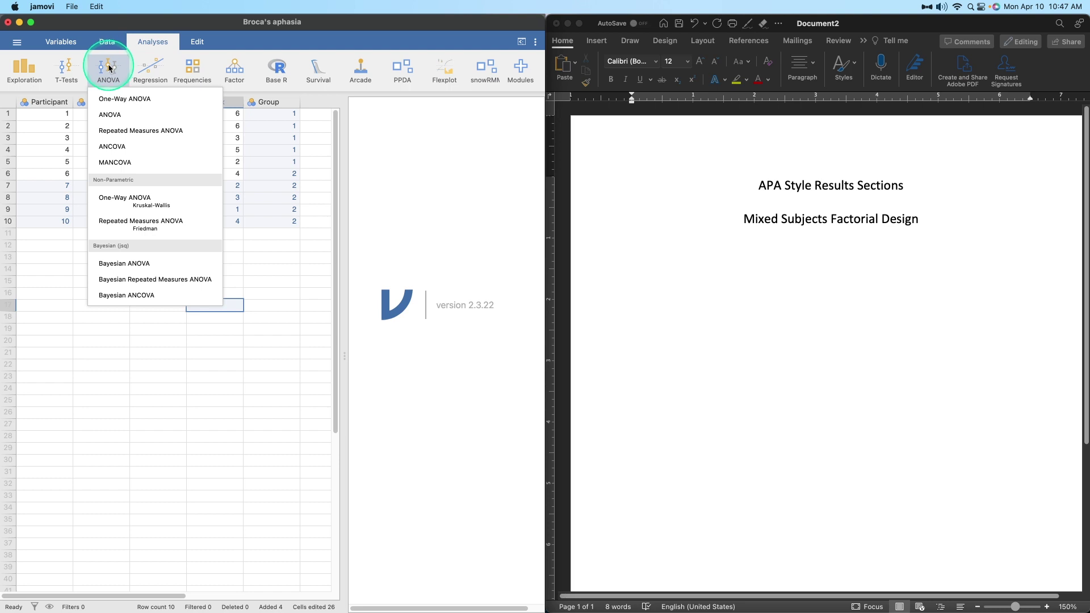
{"action": "left_click", "coordinate": [162, 134]}
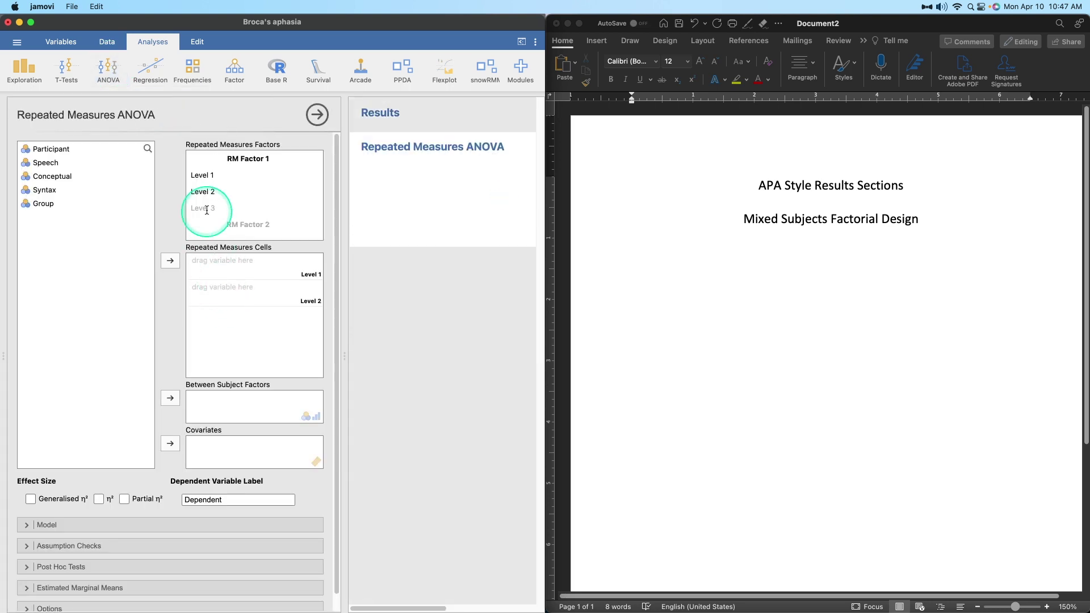
{"action": "left_click", "coordinate": [250, 159]}
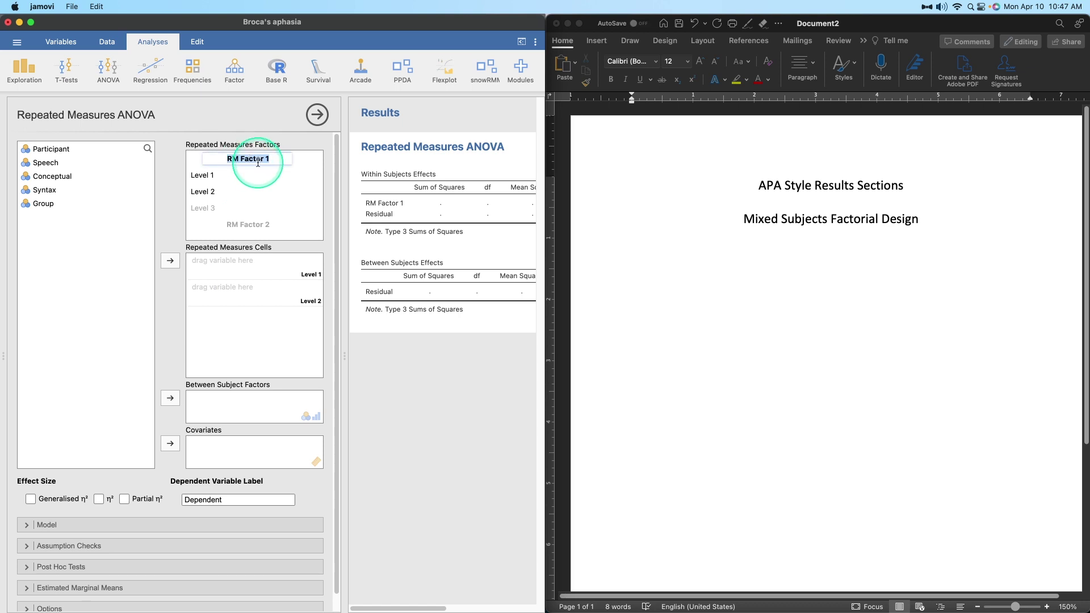
{"action": "left_click", "coordinate": [231, 176]}
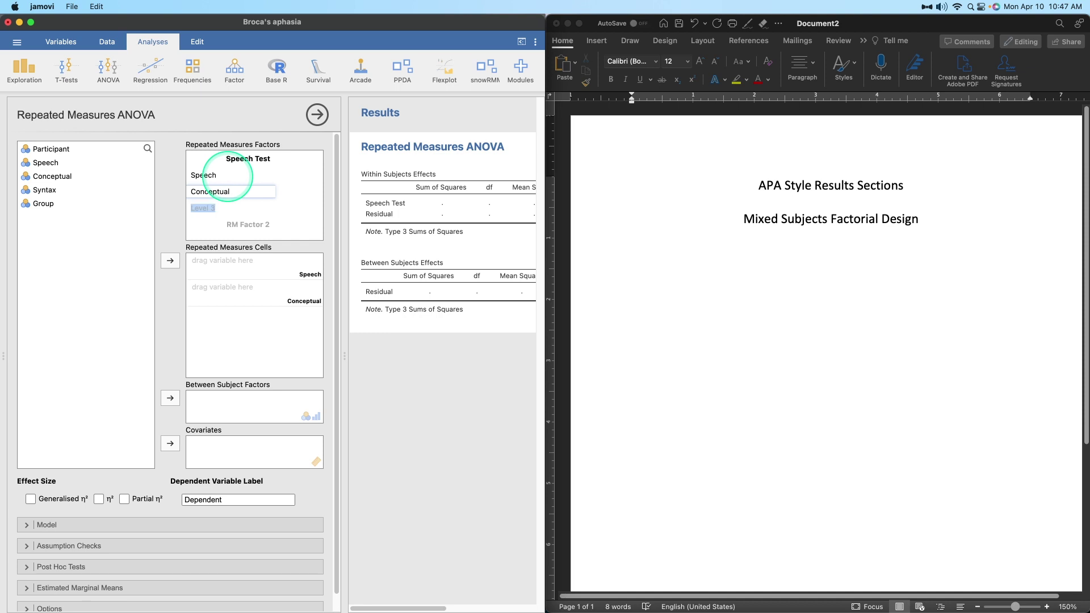
{"action": "left_click", "coordinate": [193, 284]}
Step: Assign Speech, Conceptual and Syntax to their matching repeated measures cells and Group as the between subject factor
{"action": "left_click", "coordinate": [51, 174]}
{"action": "left_click", "coordinate": [46, 162]}
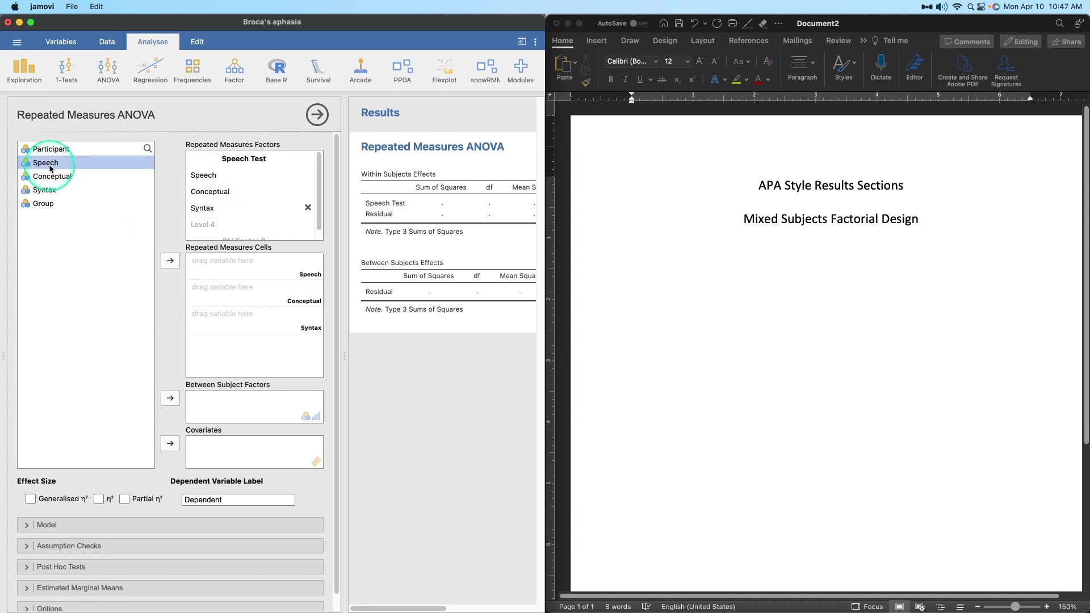
{"action": "left_click", "coordinate": [44, 190], "text": "shift"}
{"action": "left_click_drag", "start_coordinate": [45, 190], "coordinate": [231, 263]}
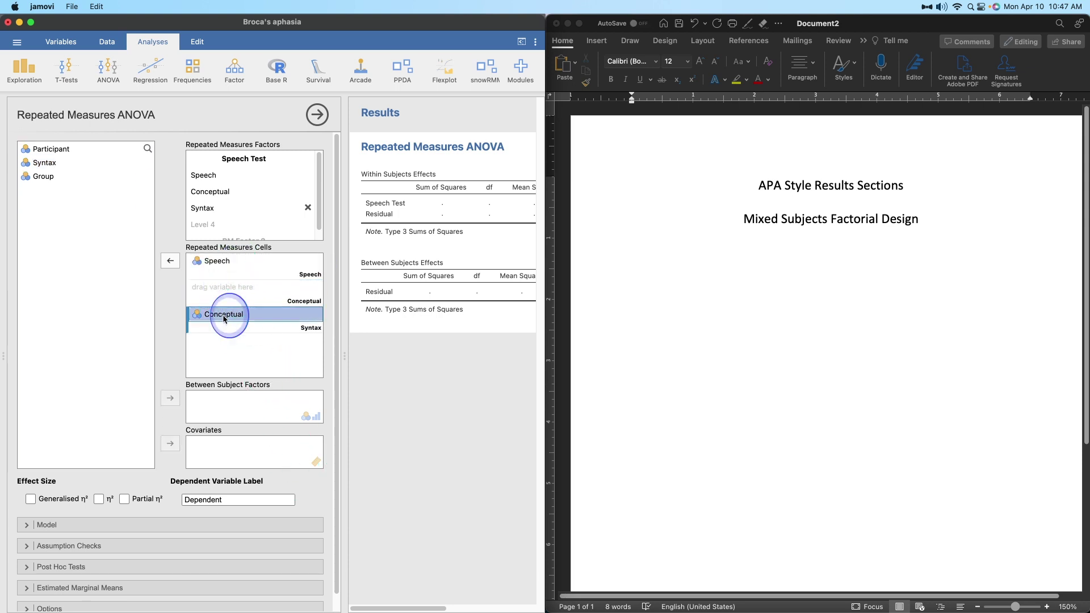
{"action": "left_click_drag", "start_coordinate": [218, 316], "coordinate": [221, 289]}
{"action": "left_click_drag", "start_coordinate": [44, 163], "coordinate": [221, 316]}
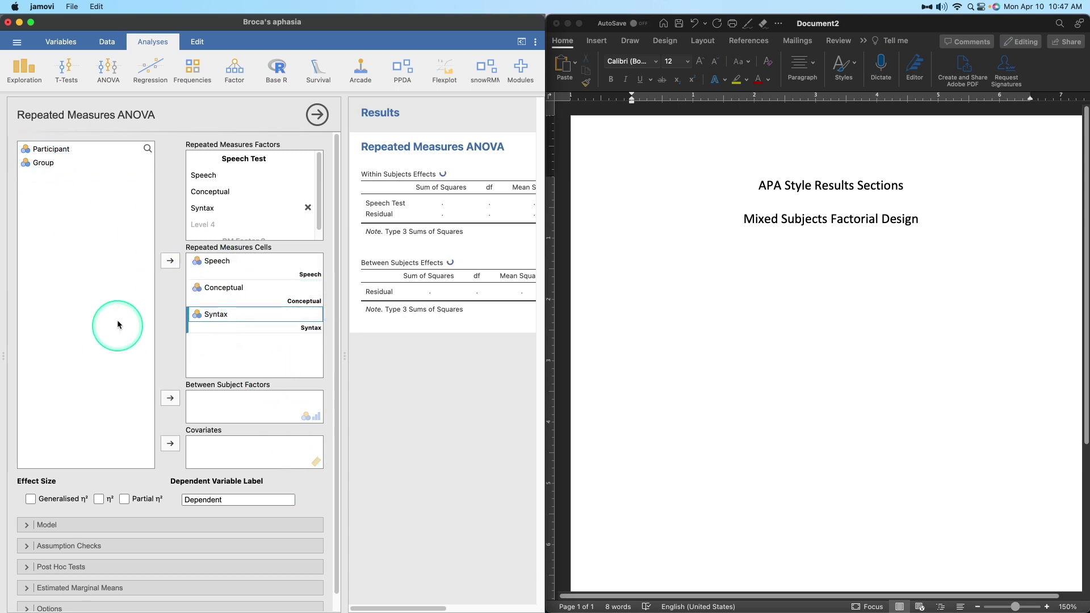
{"action": "left_click_drag", "start_coordinate": [45, 162], "coordinate": [267, 408]}
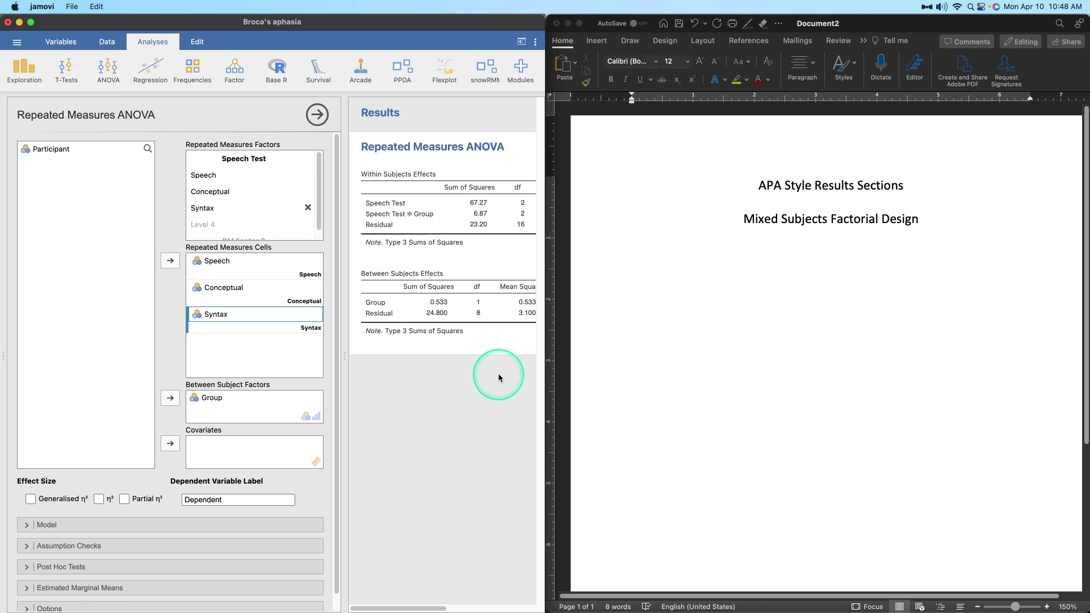
Step: Add partial η² as the effect size and include the sphericity test among the assumption checks
{"action": "scroll", "coordinate": [171, 312], "scroll_direction": "down", "scroll_amount": 2}
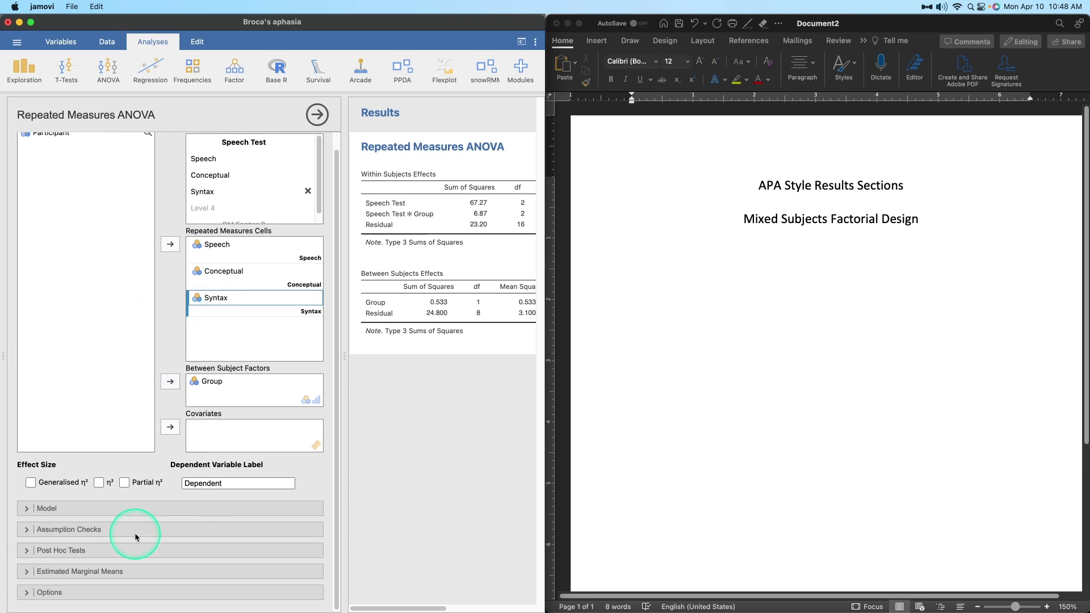
{"action": "left_click", "coordinate": [125, 482]}
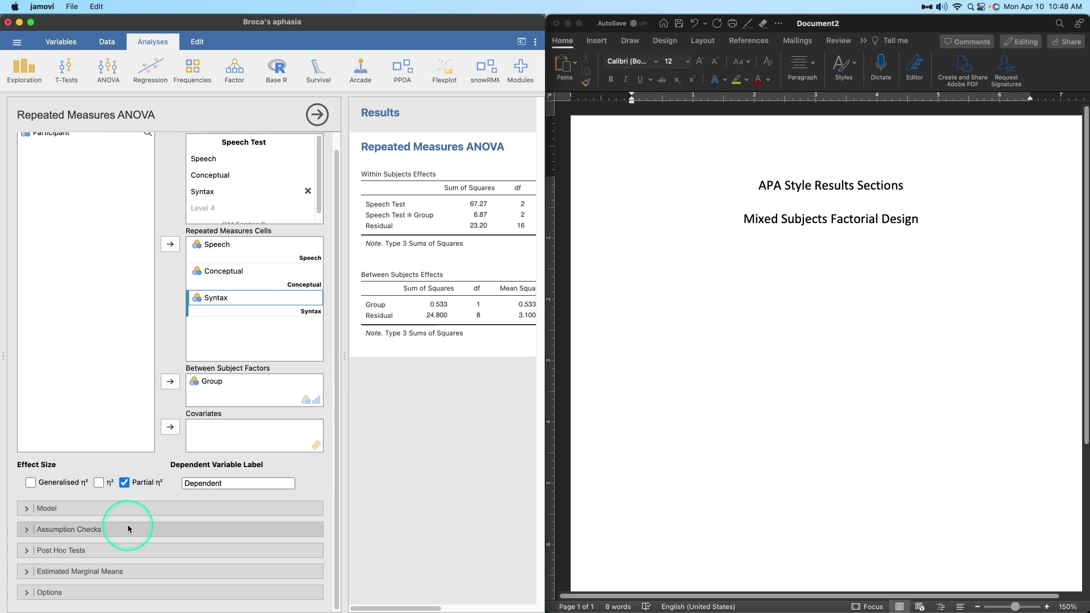
{"action": "left_click", "coordinate": [114, 529]}
{"action": "left_click", "coordinate": [110, 527]}
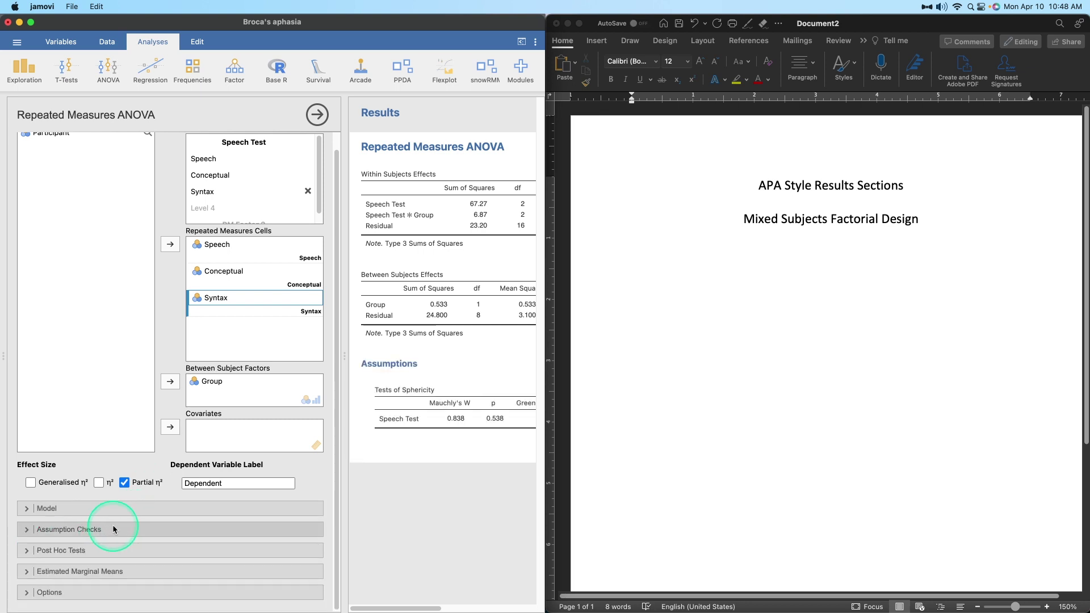
Step: Add estimated marginal means terms for Speech Test, for Group, and for Speech Test combined with Group
{"action": "left_click", "coordinate": [107, 571]}
{"action": "left_click_drag", "start_coordinate": [39, 374], "coordinate": [239, 399]}
{"action": "left_click_drag", "start_coordinate": [58, 390], "coordinate": [250, 432]}
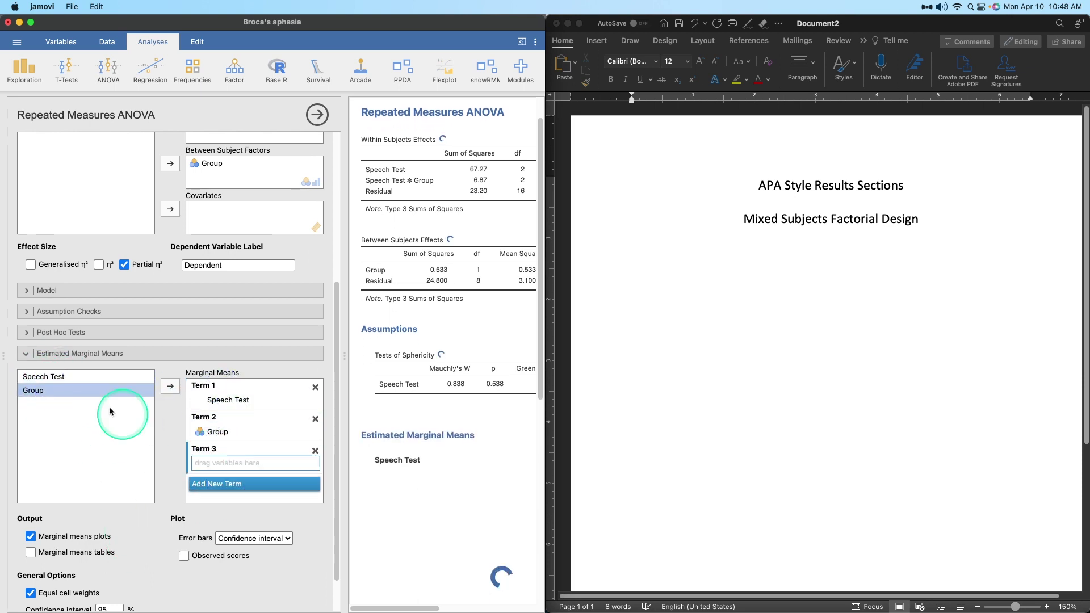
{"action": "left_click", "coordinate": [52, 386], "text": "shift"}
{"action": "left_click_drag", "start_coordinate": [52, 386], "coordinate": [231, 462]}
Step: Include marginal means tables and set the plot error bars to Standard error
{"action": "scroll", "coordinate": [102, 483], "scroll_direction": "down", "scroll_amount": 2}
{"action": "left_click", "coordinate": [106, 509]}
{"action": "left_click", "coordinate": [254, 493]}
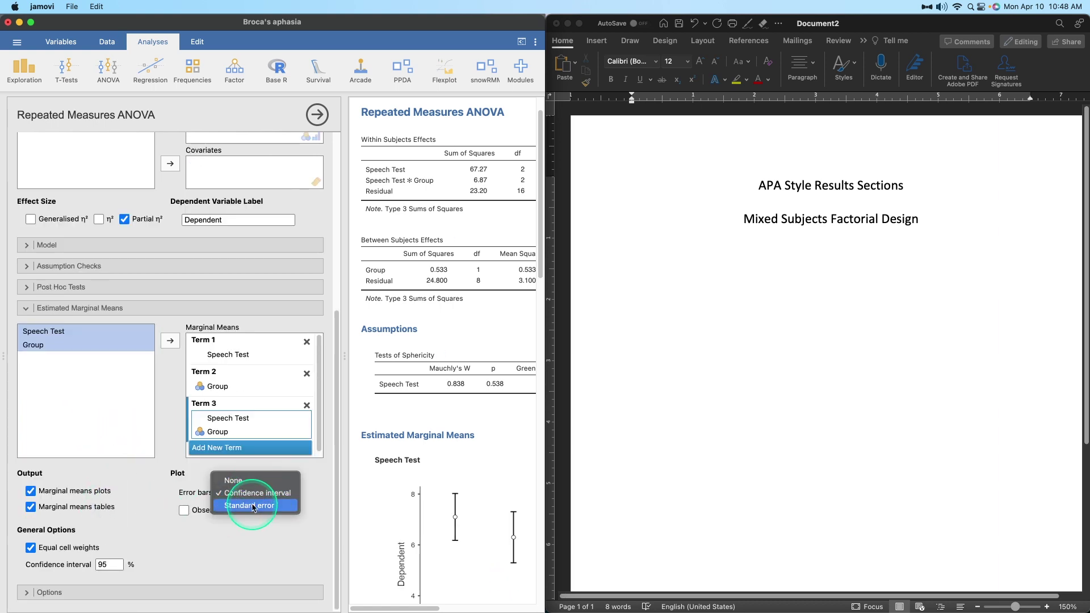
{"action": "left_click", "coordinate": [250, 504]}
{"action": "left_click", "coordinate": [90, 307]}
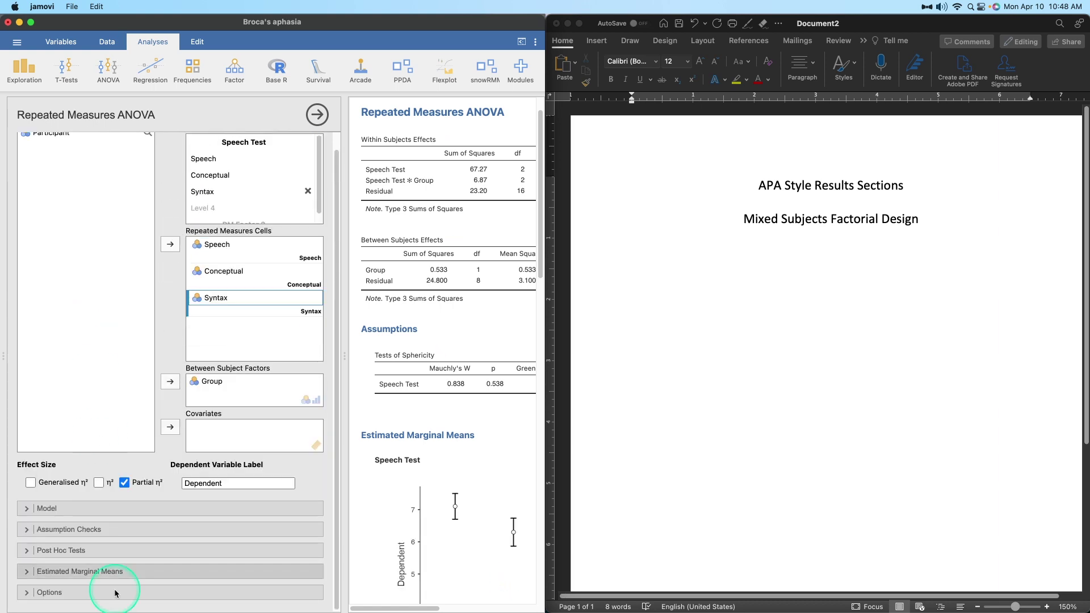
Step: Add post hoc tests for Speech Test using the Bonferroni correction instead of Tukey
{"action": "left_click", "coordinate": [112, 550]}
{"action": "left_click_drag", "start_coordinate": [68, 357], "coordinate": [270, 397]}
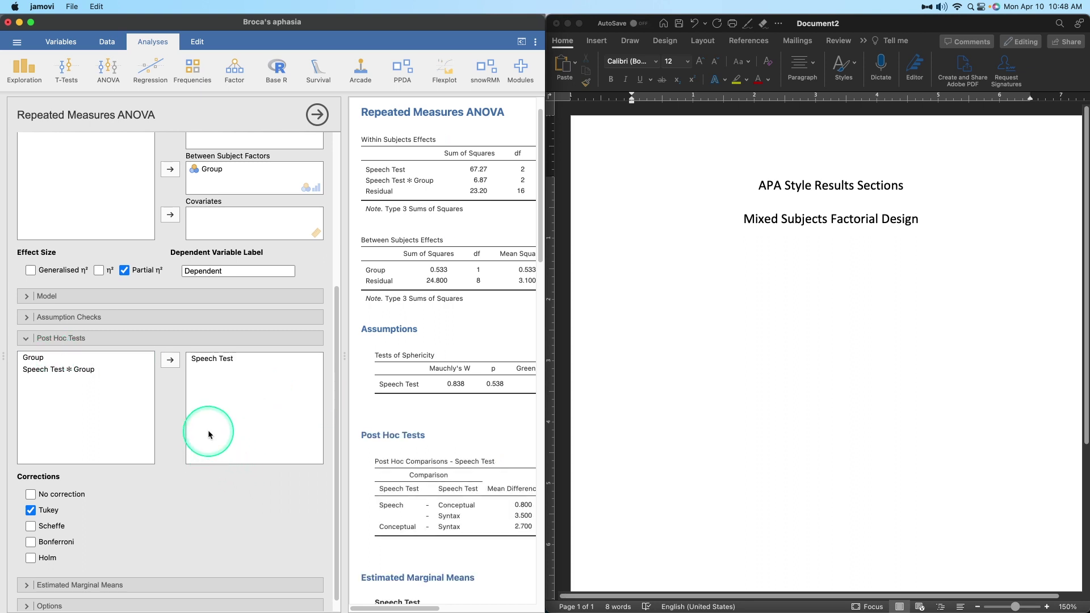
{"action": "left_click", "coordinate": [30, 542]}
{"action": "left_click", "coordinate": [30, 509]}
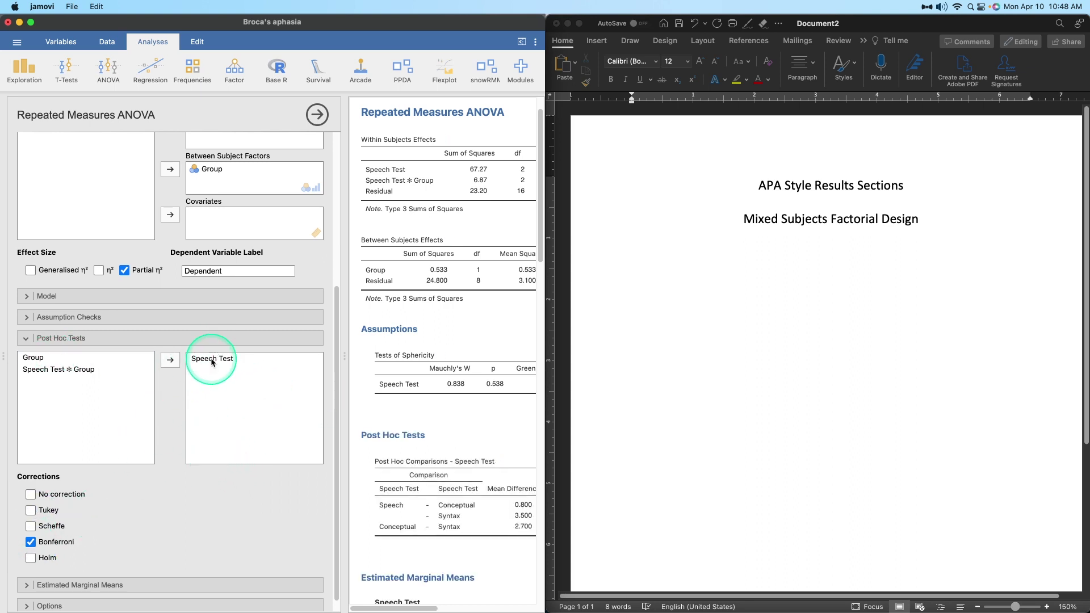
{"action": "left_click", "coordinate": [45, 338]}
Step: Close the analysis options, widen the results over the data sheet, and examine the ANOVA, sphericity, post hoc and marginal means output
{"action": "left_click", "coordinate": [317, 115]}
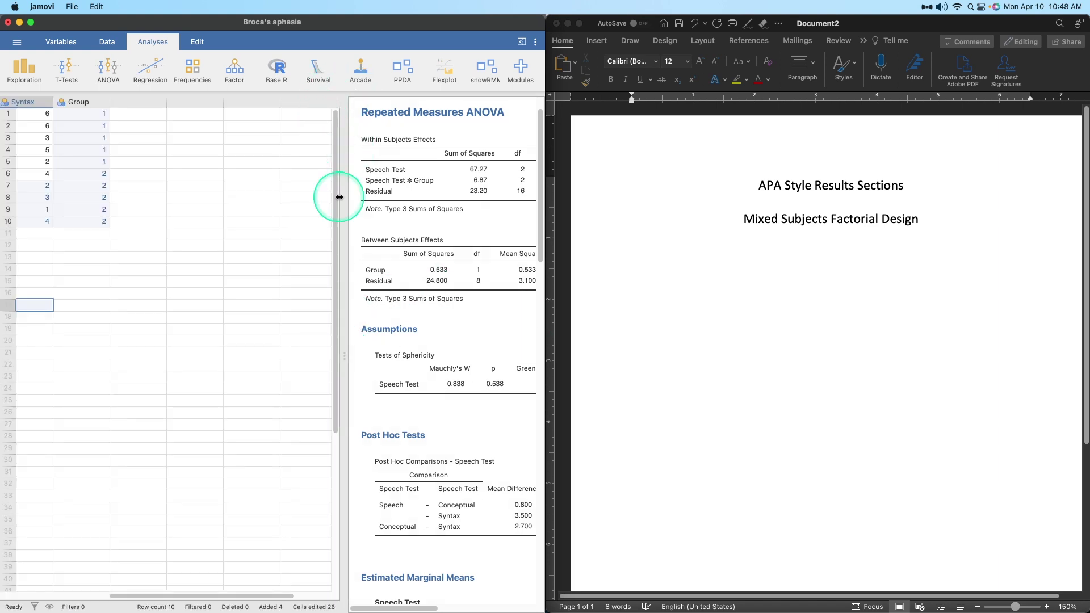
{"action": "left_click_drag", "start_coordinate": [339, 358], "coordinate": [2, 357]}
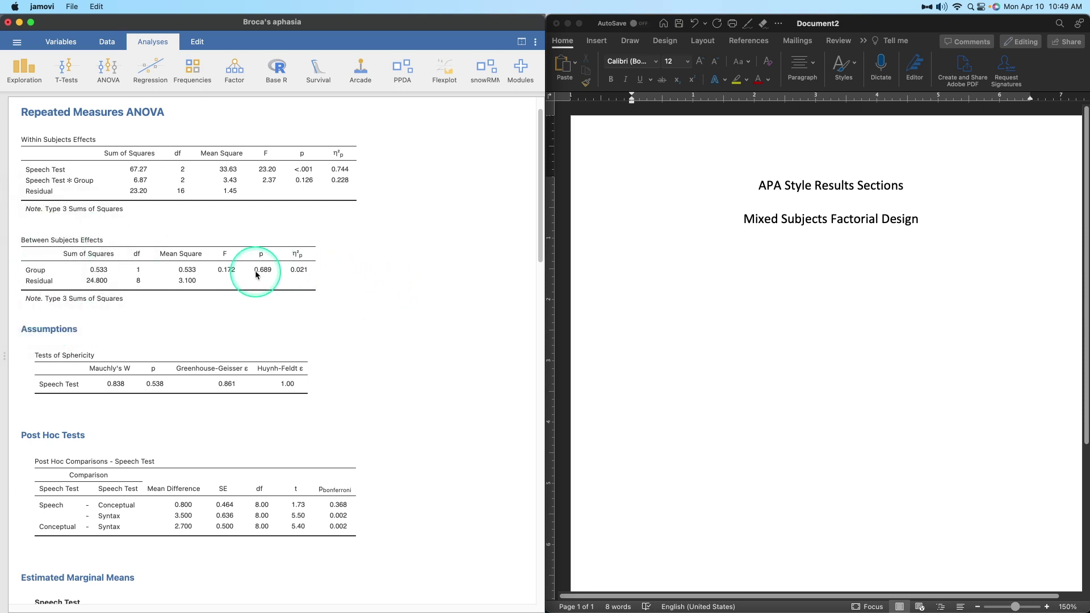
{"action": "scroll", "coordinate": [455, 270], "scroll_direction": "down", "scroll_amount": 2}
{"action": "scroll", "coordinate": [434, 270], "scroll_direction": "up", "scroll_amount": 3}
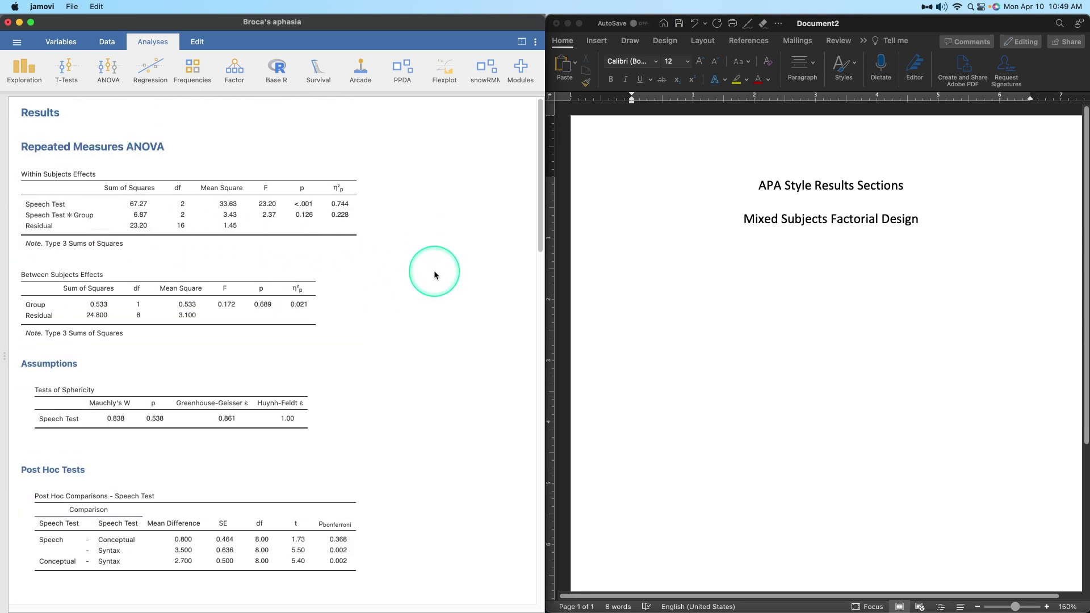
{"action": "scroll", "coordinate": [280, 244], "scroll_direction": "down", "scroll_amount": 3}
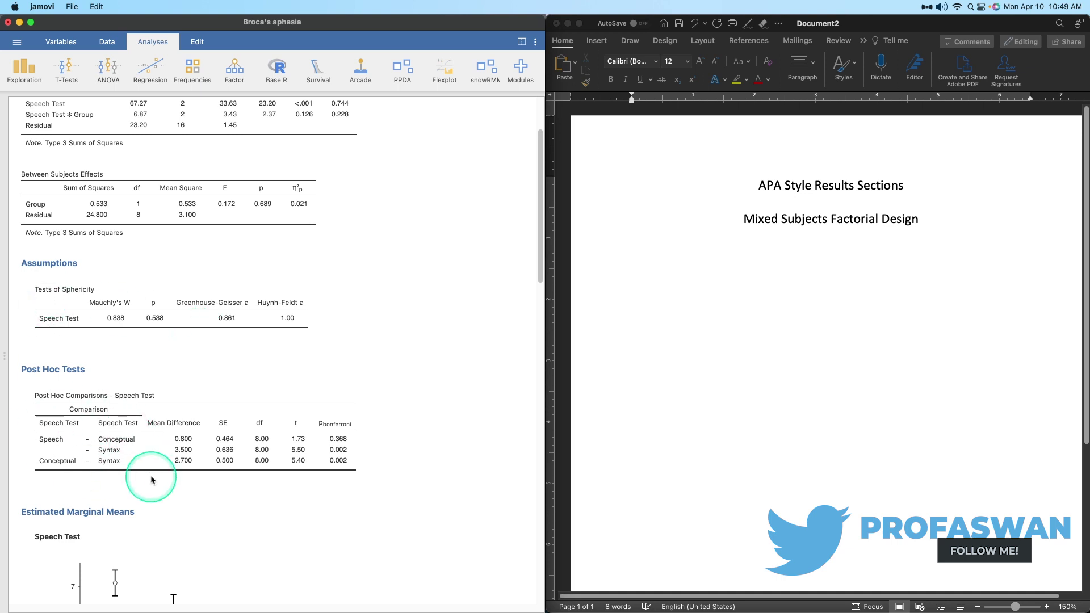
{"action": "scroll", "coordinate": [253, 397], "scroll_direction": "down", "scroll_amount": 3}
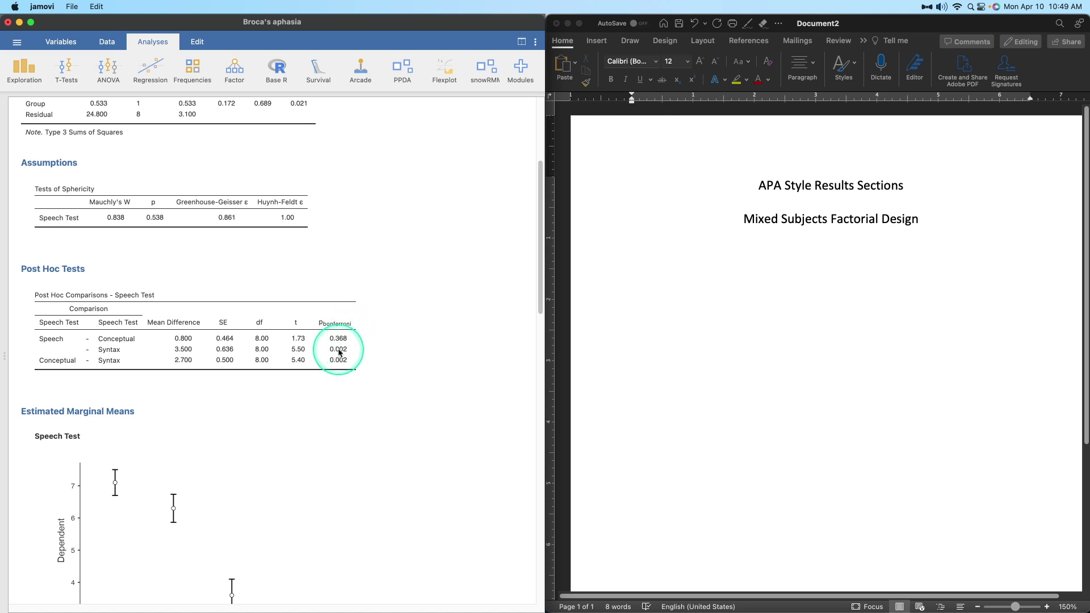
{"action": "scroll", "coordinate": [316, 359], "scroll_direction": "down", "scroll_amount": 5}
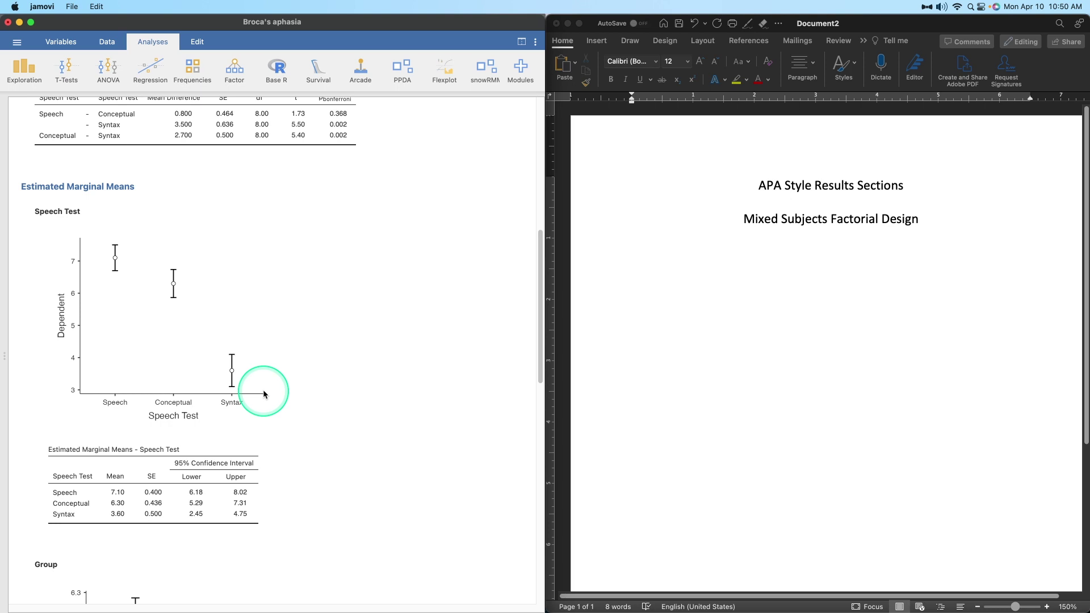
{"action": "scroll", "coordinate": [267, 379], "scroll_direction": "down", "scroll_amount": 10}
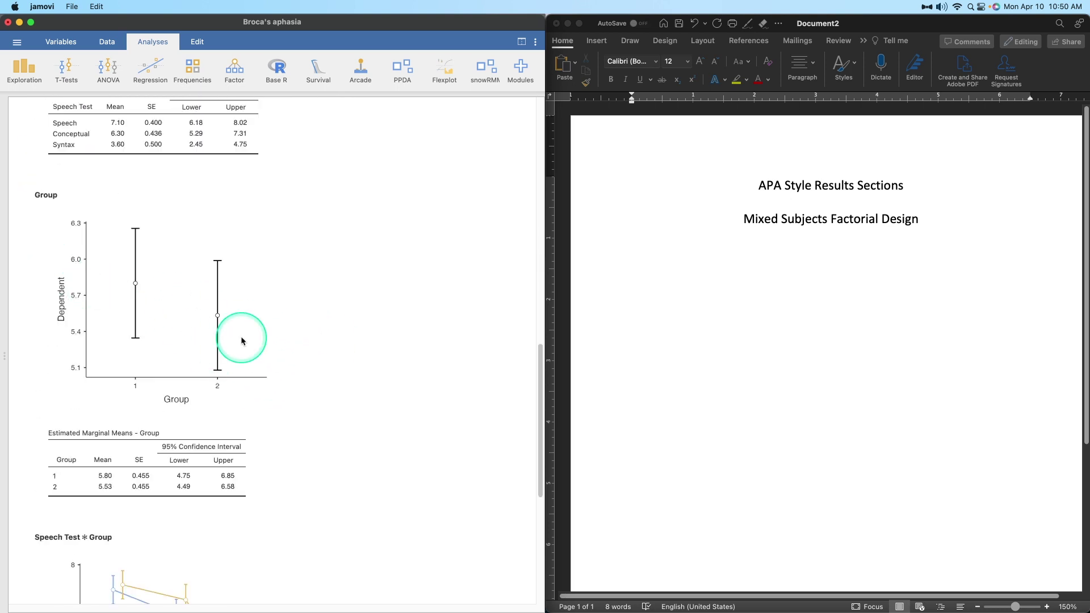
{"action": "scroll", "coordinate": [253, 325], "scroll_direction": "down", "scroll_amount": 3}
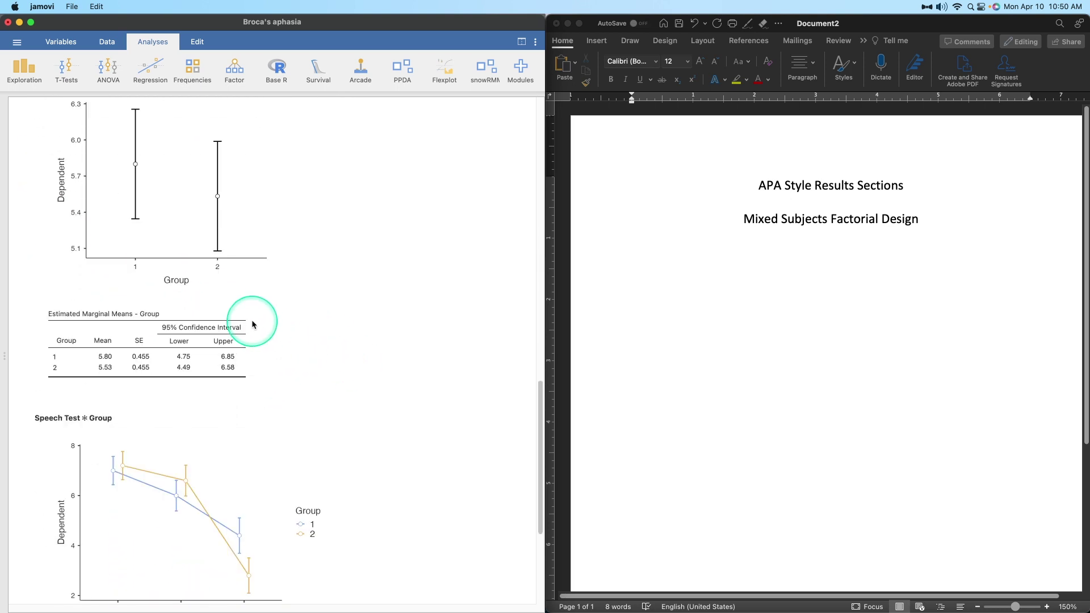
{"action": "scroll", "coordinate": [253, 324], "scroll_direction": "down", "scroll_amount": 5}
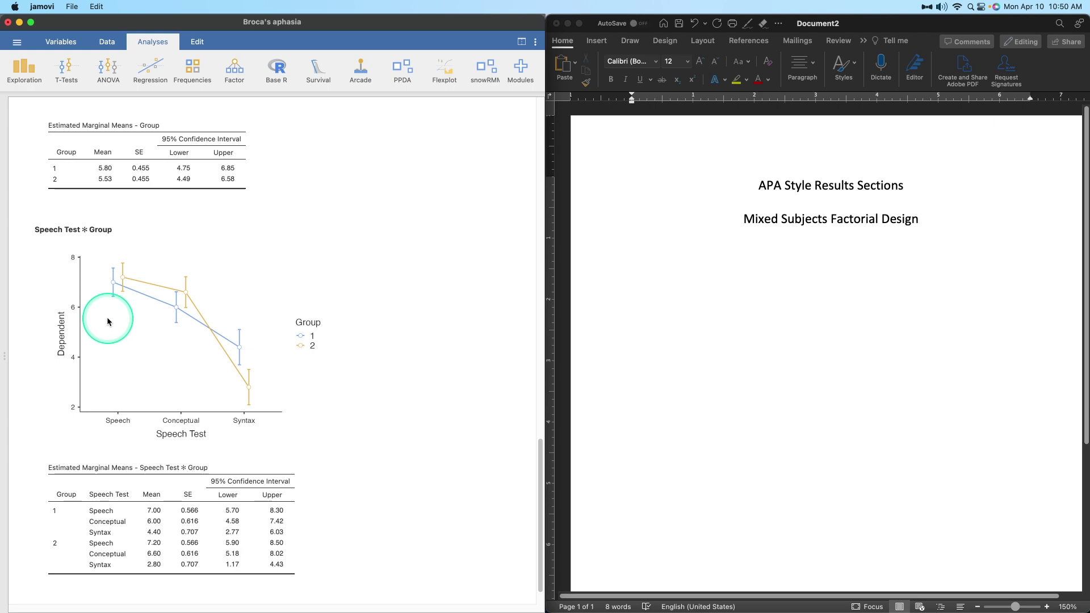
{"action": "scroll", "coordinate": [253, 326], "scroll_direction": "up", "scroll_amount": 15}
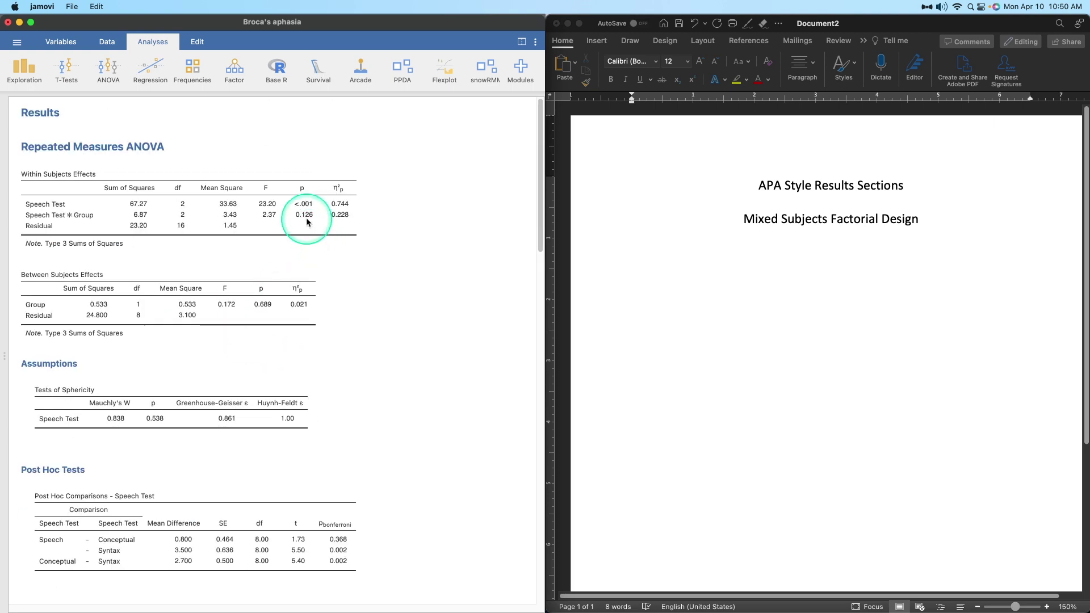
Step: Look over the marginal means output, switch to Word and enter the 2 x 3 mixed subjects design statement with IVs Group and Speech Test, DV Score, N = 10
{"action": "scroll", "coordinate": [303, 219], "scroll_direction": "down", "scroll_amount": 15}
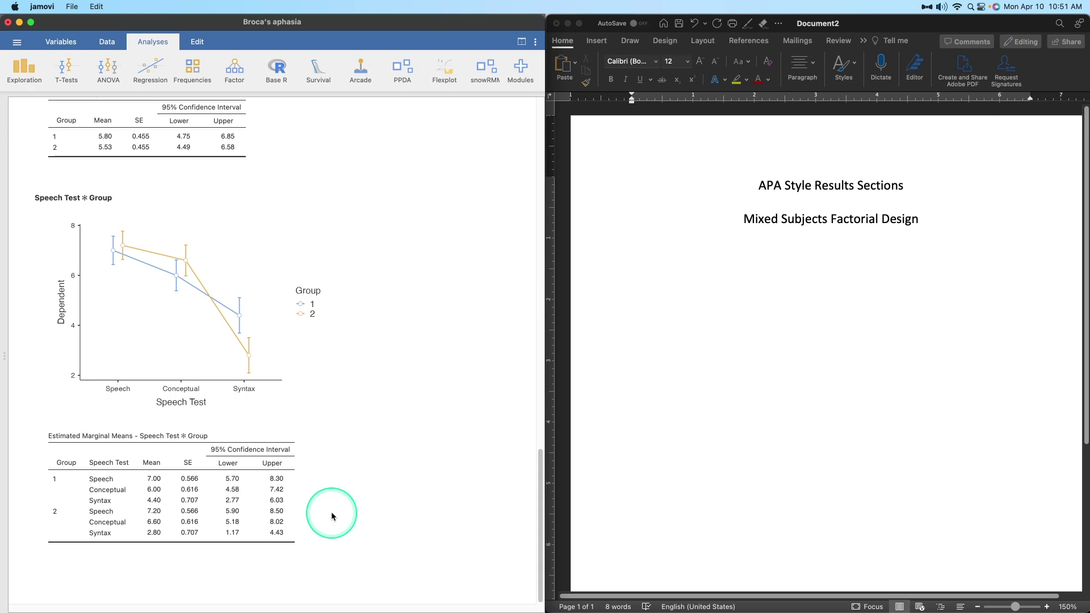
{"action": "scroll", "coordinate": [312, 516], "scroll_direction": "up", "scroll_amount": 15}
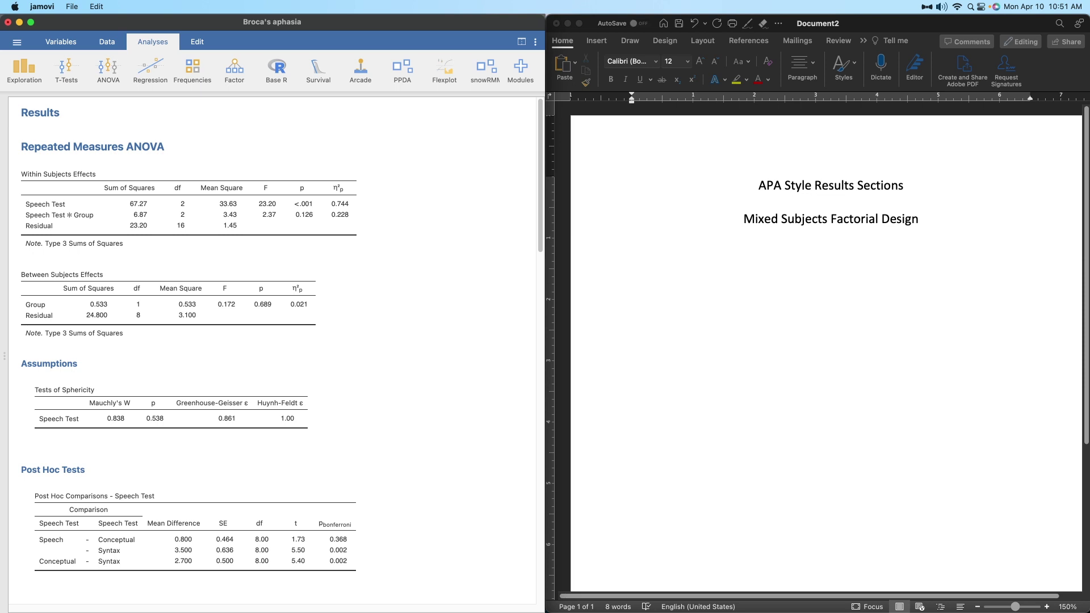
{"action": "key", "text": "super+Tab"}
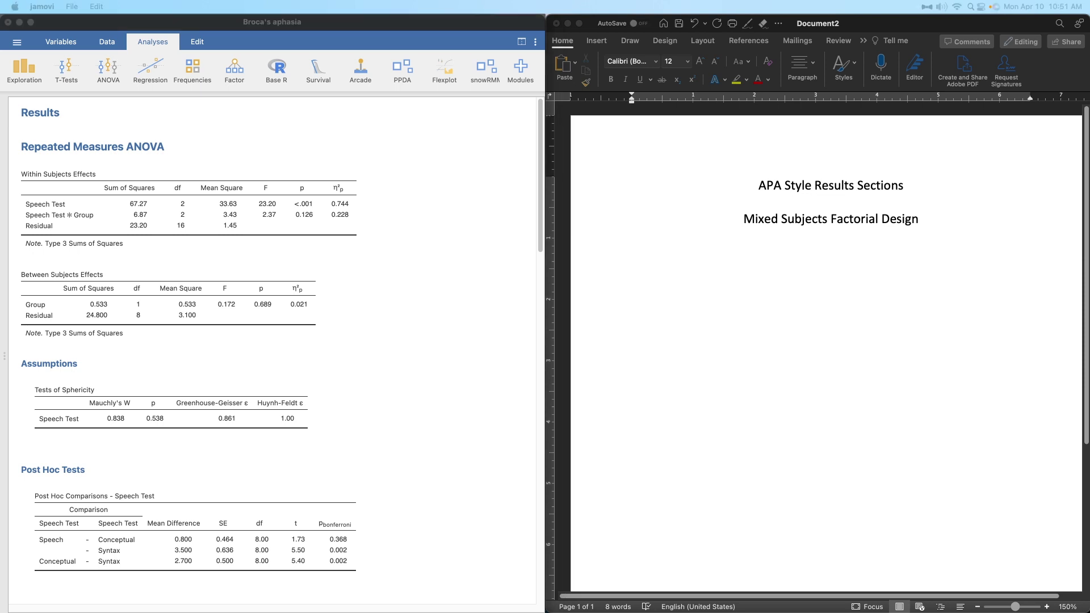
{"action": "left_click", "coordinate": [677, 250]}
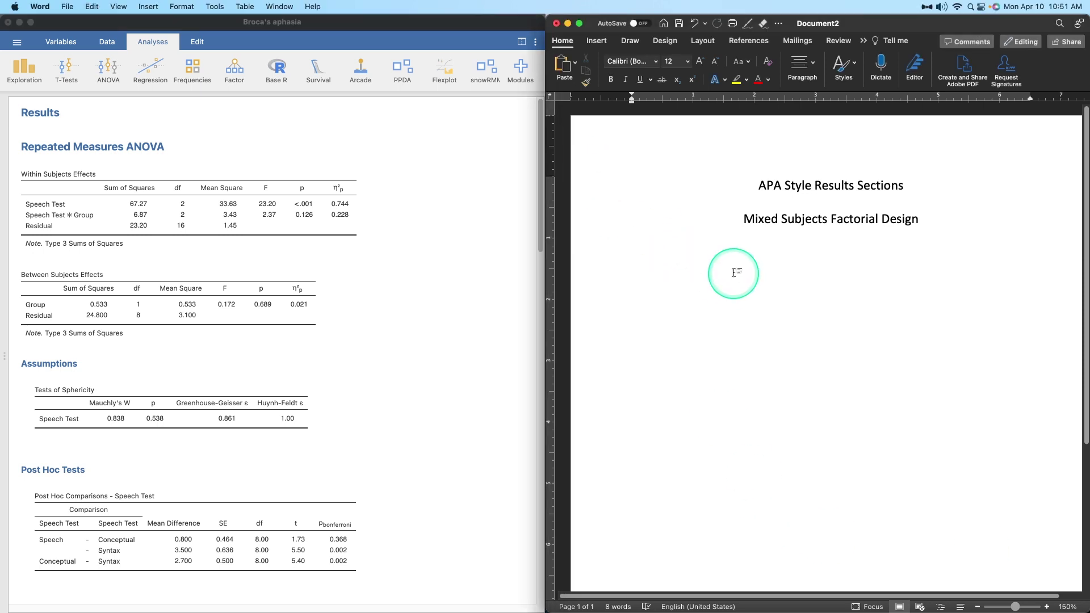
{"action": "type", "text": "The design is a 2 x 3 mixed subjects factorial design. IV 1: Group; IV 2: Speech Test; DV: Score; N = 10"}
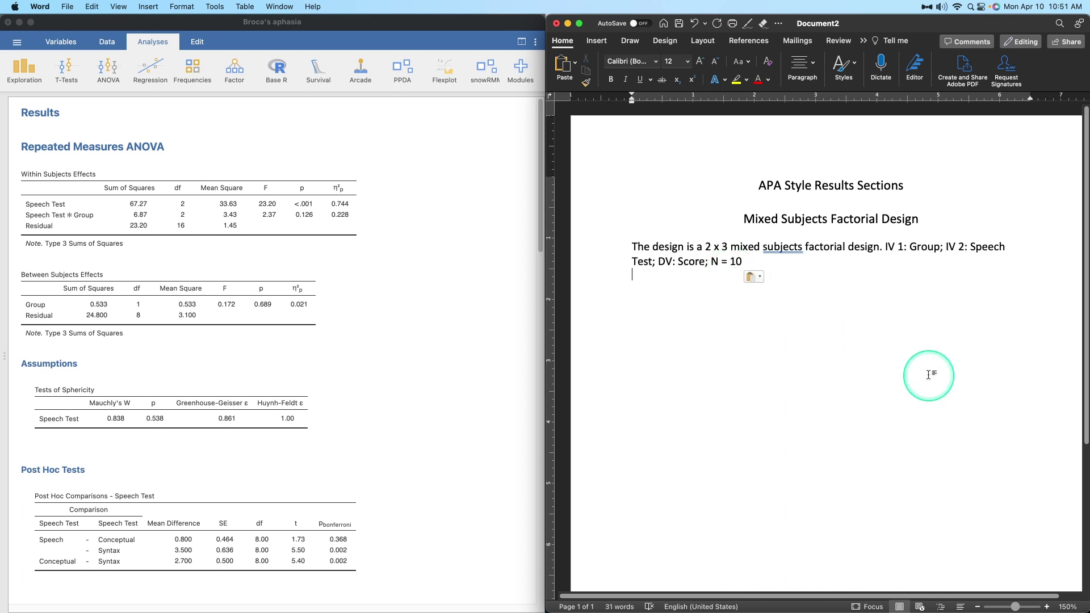
Step: Replace the space in "mixed subjects" with a hyphen in the design statement
{"action": "left_click_drag", "start_coordinate": [653, 248], "coordinate": [864, 244]}
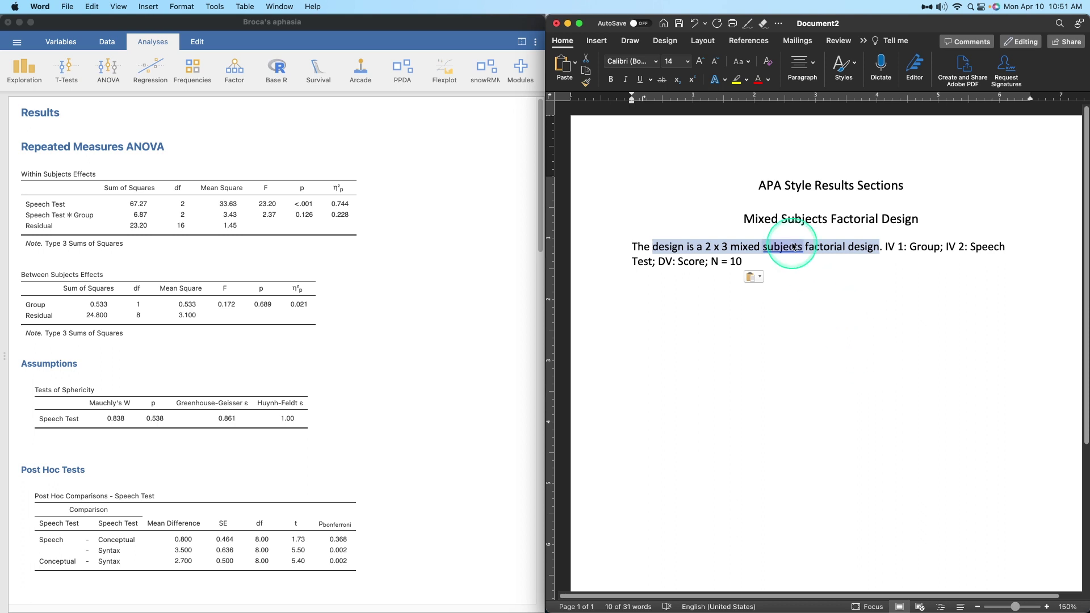
{"action": "left_click", "coordinate": [761, 248]}
{"action": "key", "text": "BackSpace"}
{"action": "type", "text": "-"}
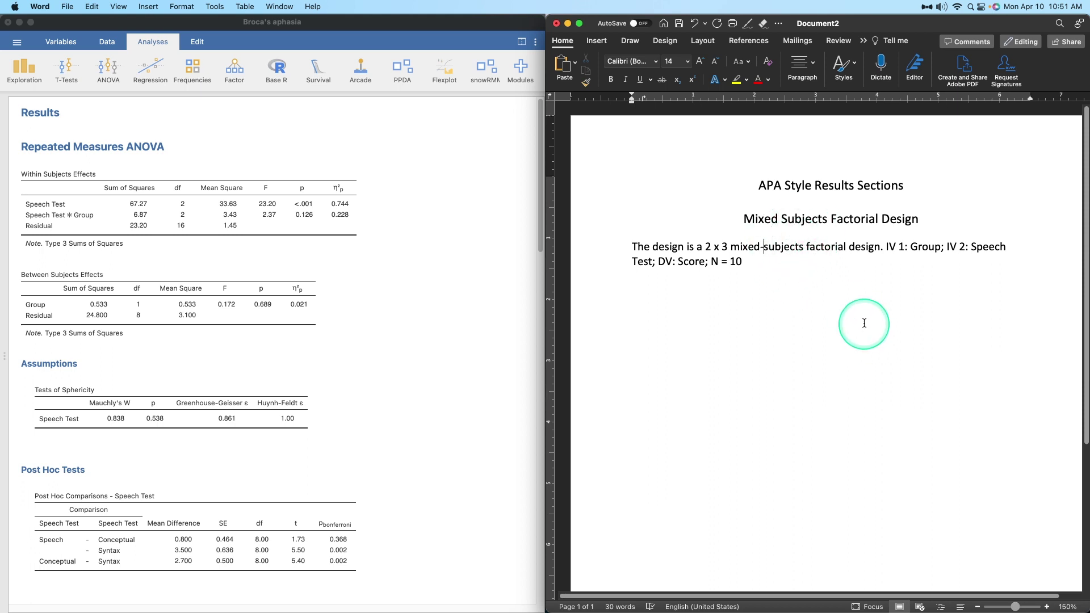
Step: Review the independent variables, their level counts, the dependent variable and the sample size in the design statement
{"action": "left_click_drag", "start_coordinate": [886, 248], "coordinate": [941, 248]}
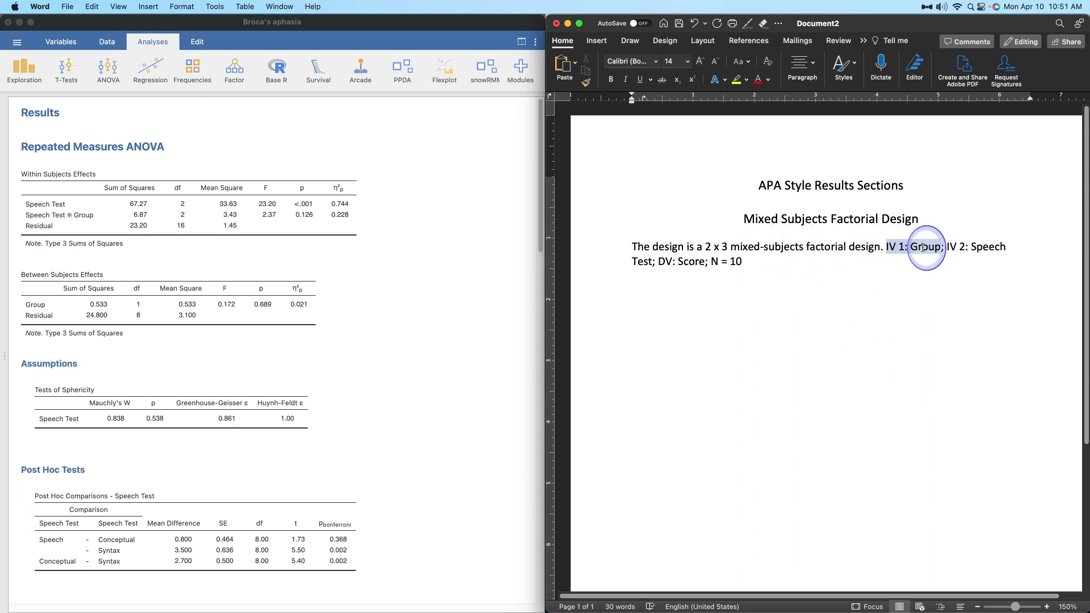
{"action": "double_click", "coordinate": [708, 247]}
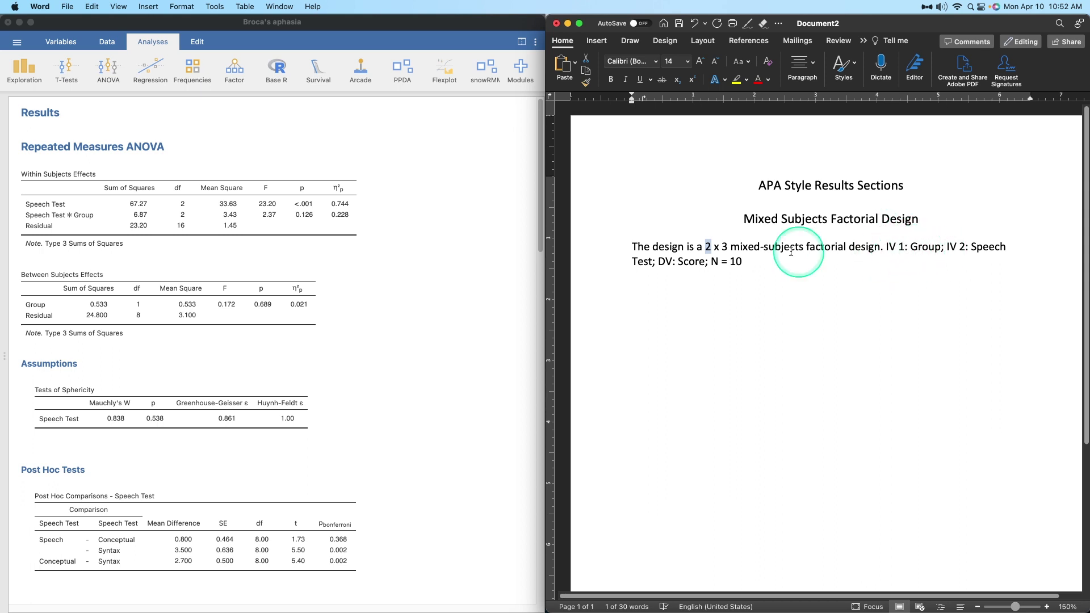
{"action": "left_click", "coordinate": [974, 248]}
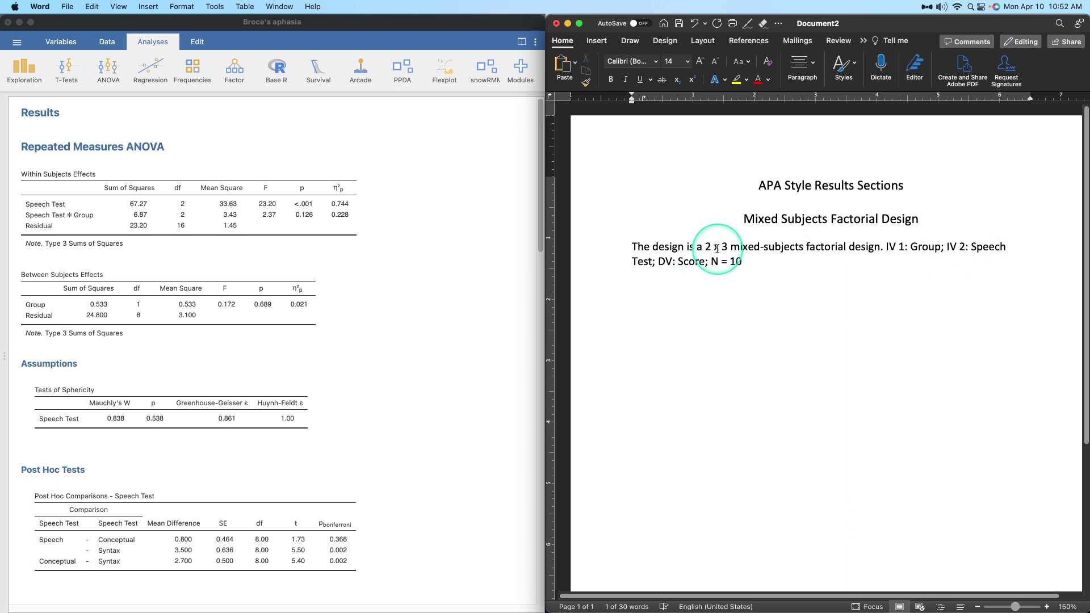
{"action": "left_click_drag", "start_coordinate": [971, 247], "coordinate": [704, 262]}
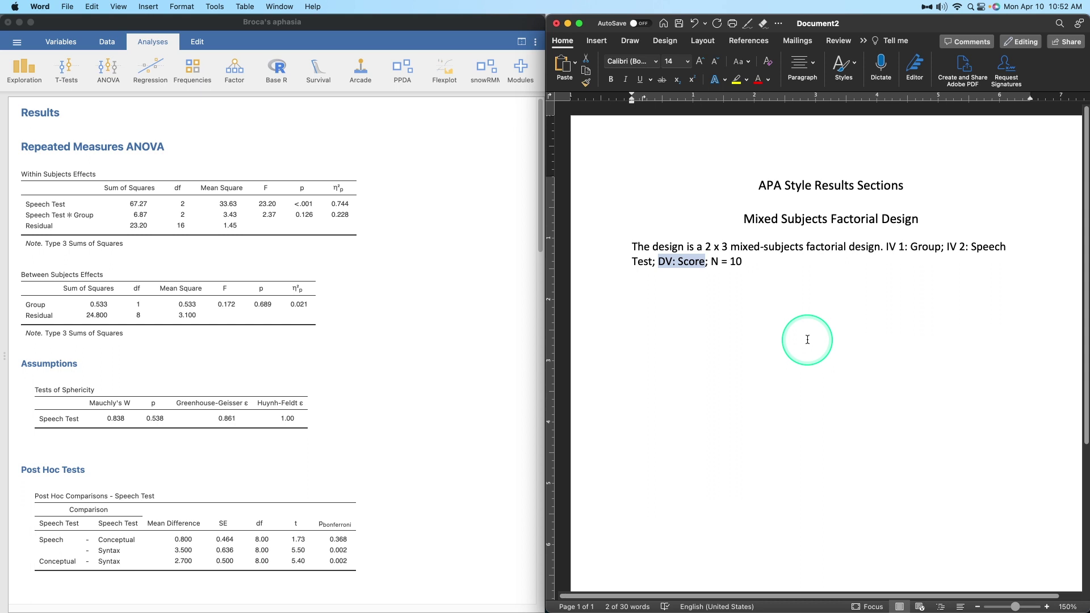
{"action": "left_click_drag", "start_coordinate": [742, 261], "coordinate": [711, 262]}
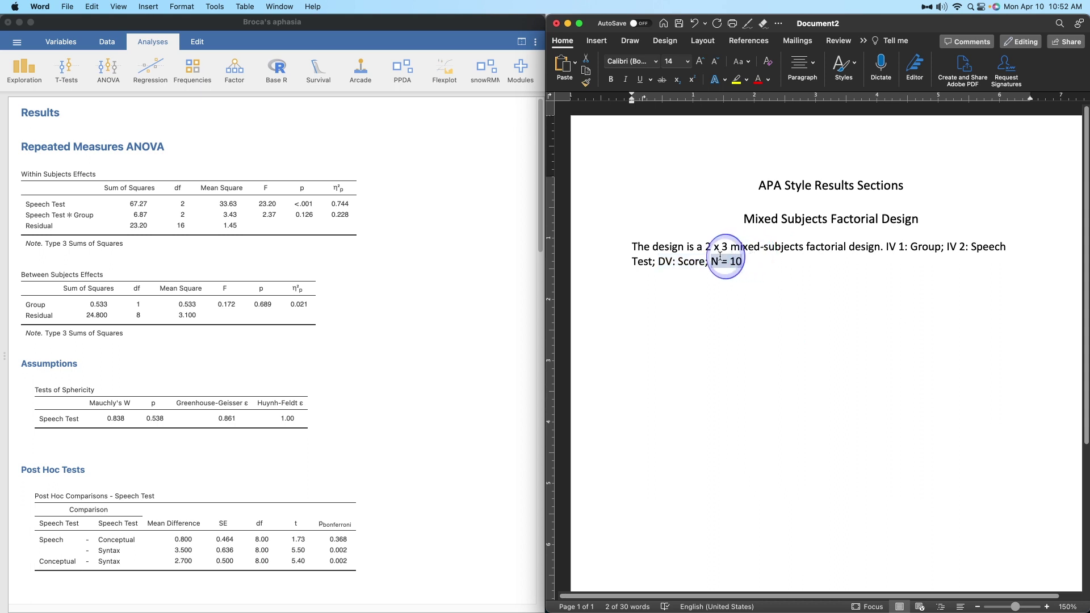
Step: Add a "Results:" label below the design statement and set its font size to 14
{"action": "left_click", "coordinate": [848, 343]}
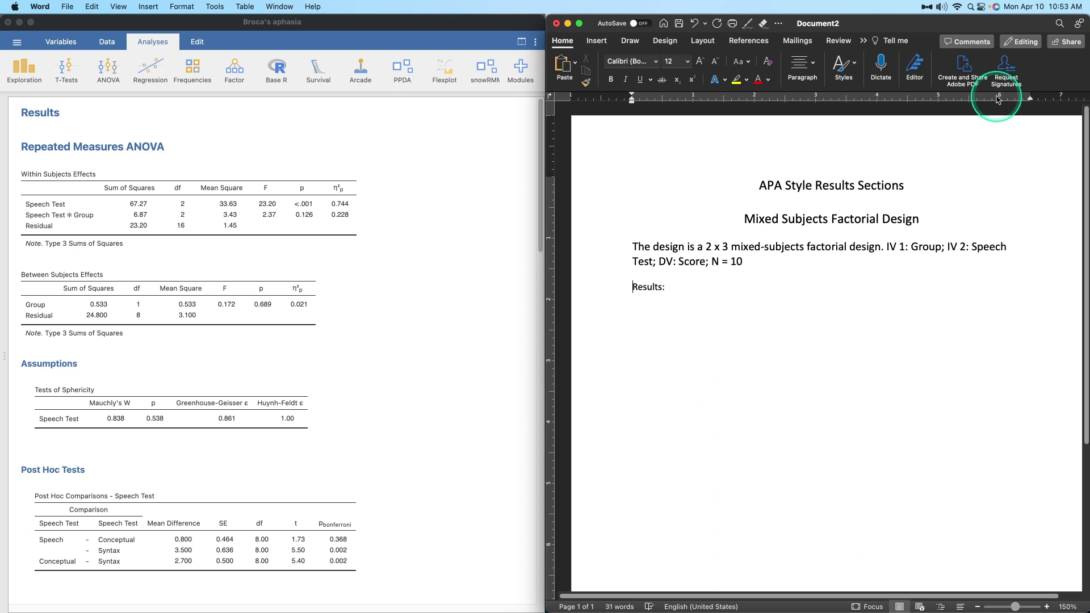
{"action": "left_click", "coordinate": [685, 262]}
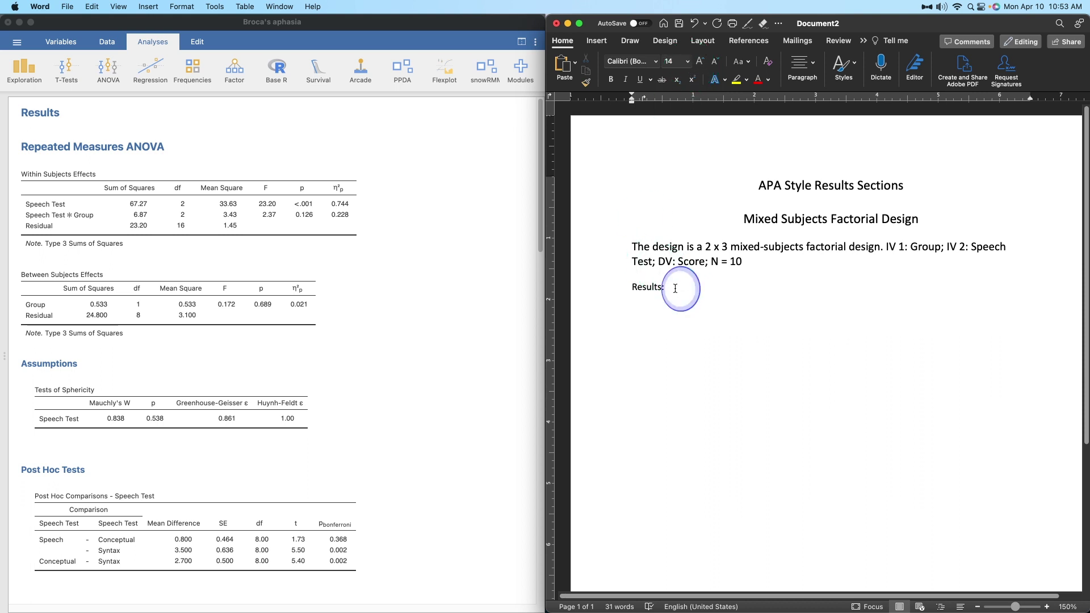
{"action": "left_click_drag", "start_coordinate": [689, 287], "coordinate": [631, 286]}
{"action": "left_click", "coordinate": [669, 63]}
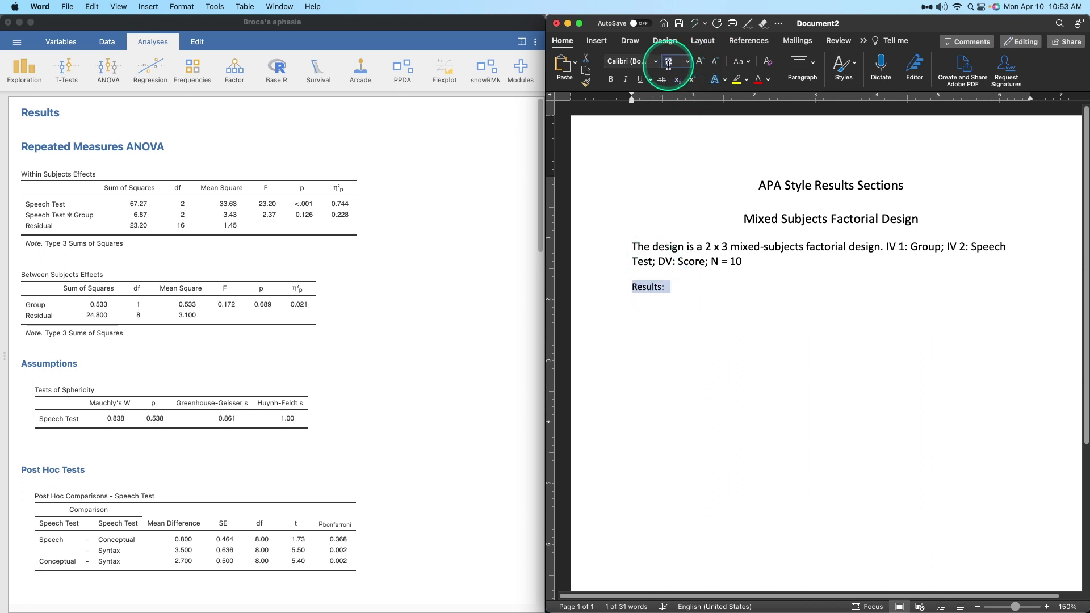
{"action": "left_click", "coordinate": [782, 315]}
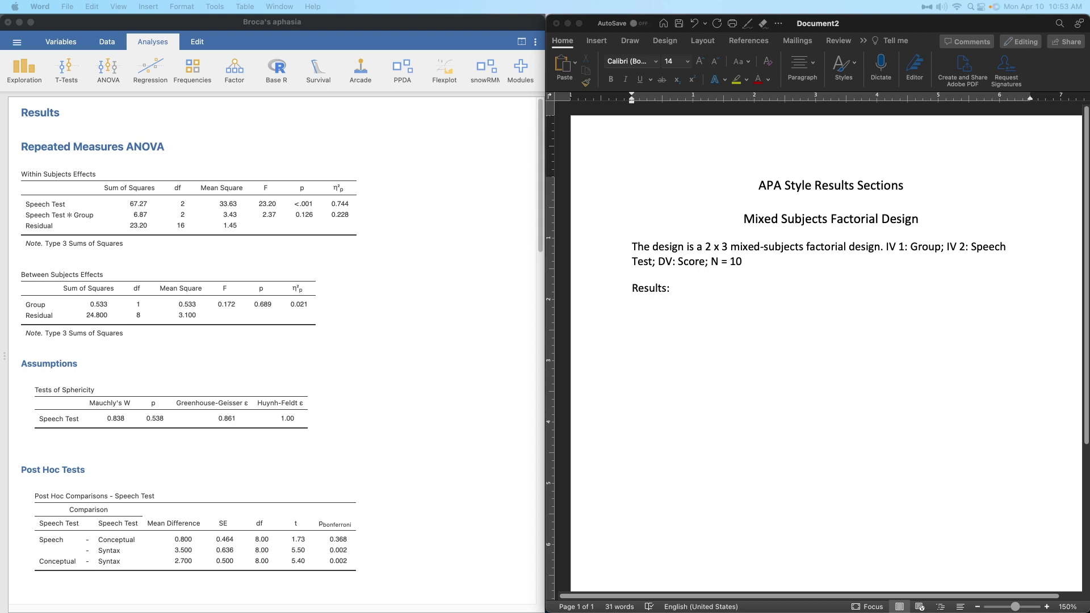
Step: Add the opening results paragraph on the 2 x 3 factorial ANOVA for Broca's aphasia patients' scores, hyphenating "mixed-subjects" in it
{"action": "left_click", "coordinate": [861, 397]}
{"action": "type", "text": "A 2 x 3 mixed subjects factorial Analysis of Variance (ANOVA) was conducted to determine the main effects of group and speech test on Broca’s aphasia patients’ scores to determine if the patients’ scores indicate true Broca’s aphasia and its impact on producing speech."}
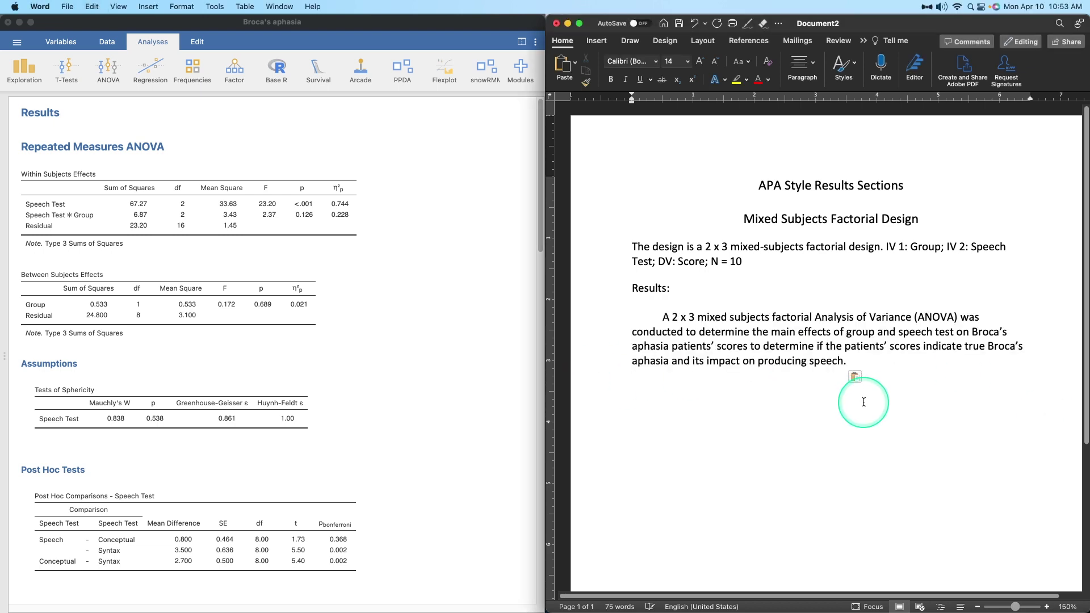
{"action": "left_click", "coordinate": [730, 318]}
{"action": "key", "text": "BackSpace"}
{"action": "type", "text": "-"}
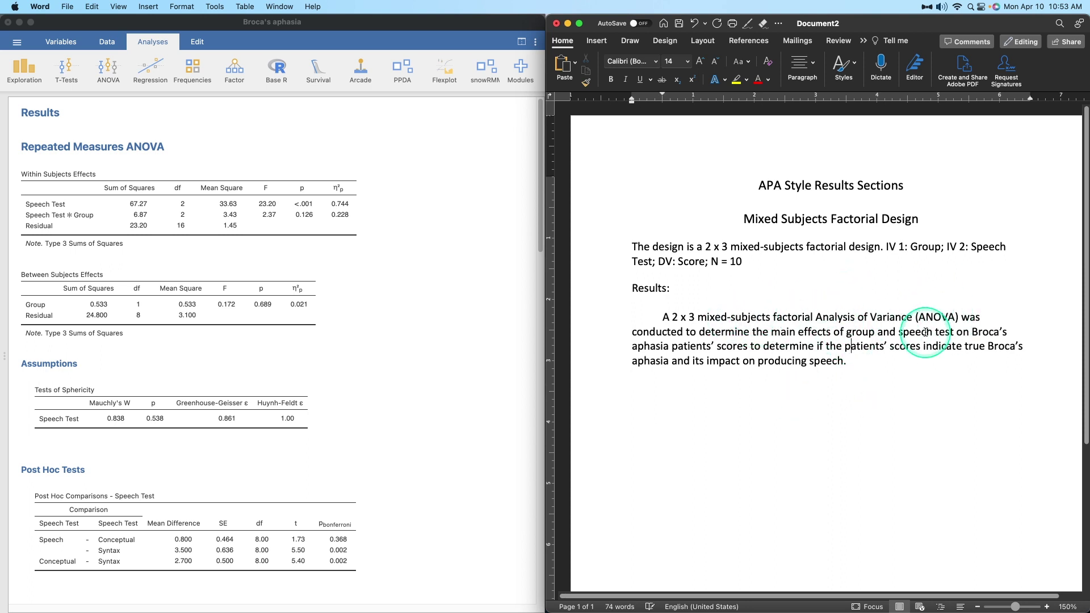
Step: Review the opening results paragraph, checking the wording about patients' scores and the main effects of group and speech test
{"action": "left_click", "coordinate": [850, 346]}
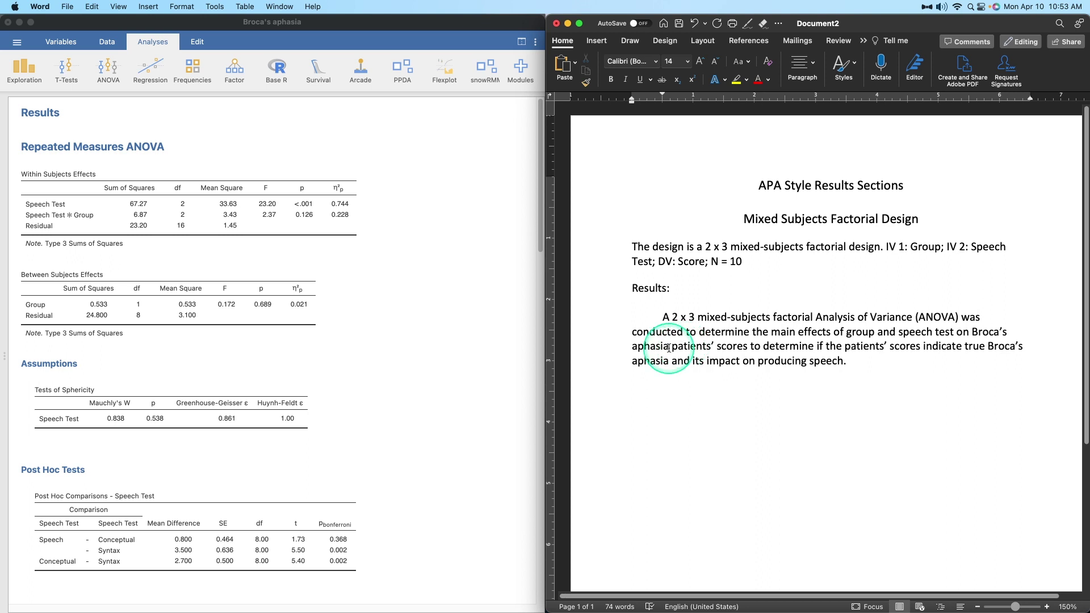
{"action": "left_click_drag", "start_coordinate": [672, 347], "coordinate": [712, 345]}
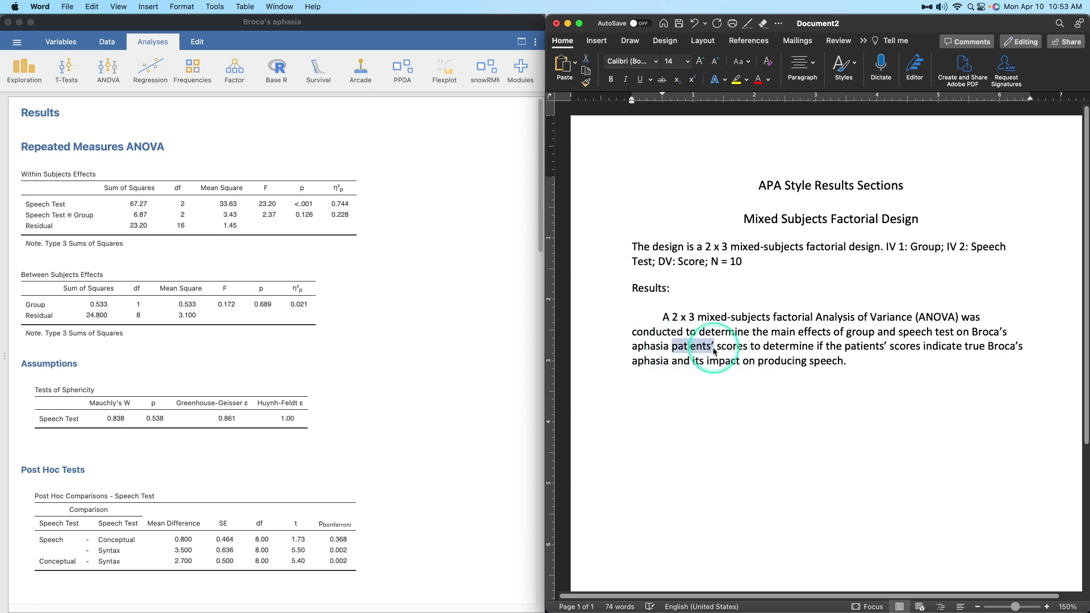
{"action": "left_click", "coordinate": [696, 346]}
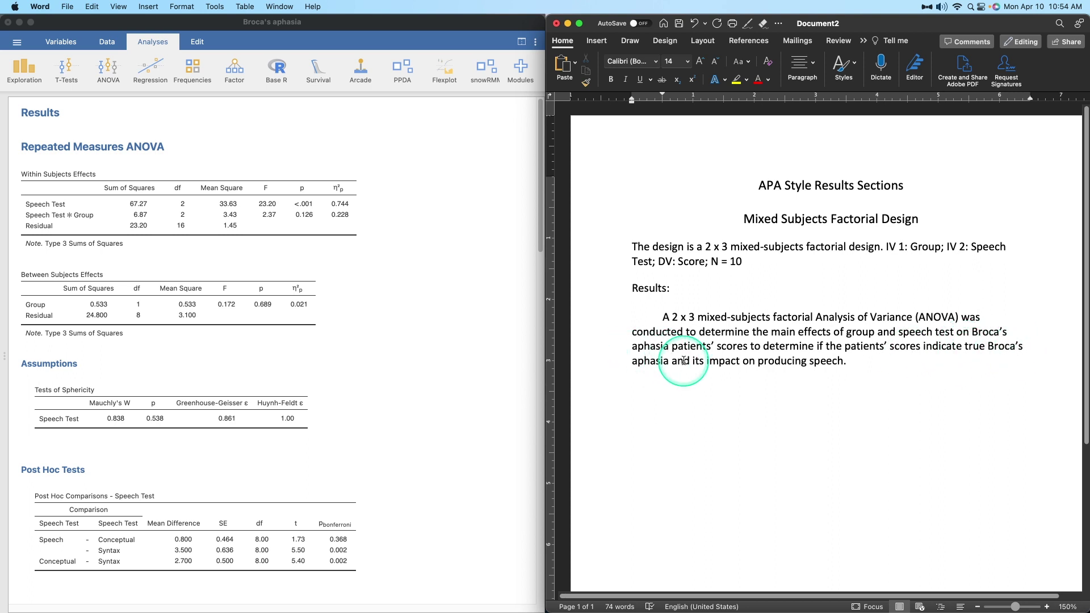
{"action": "left_click", "coordinate": [851, 372]}
{"action": "left_click_drag", "start_coordinate": [771, 332], "coordinate": [956, 332]}
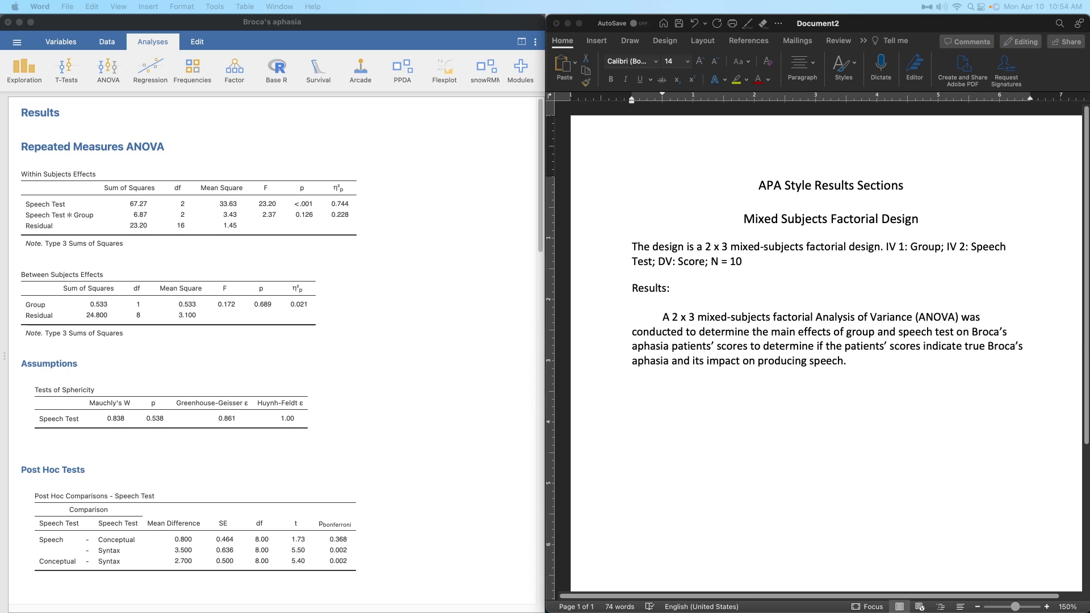
Step: Add a paragraph comparing Group 1 (M = 5.80) with Group 2 (M = 4.93), reporting F(1, 8) = 1.88, p = .208 and no main effect
{"action": "left_click", "coordinate": [723, 409]}
{"action": "type", "text": "Patients in Group 1 (M = 5.80, SD = 1.41) did not show any significant difference when compared to patients in Group 2 (M = 4.93, SD = 1.41), F(1, 8) = 1.88, p = .208, η2p= .19. This means that there was no main effect of group on patient scores and it appears that group didn’t contribute any changes to these Broca’s aphasia scores."}
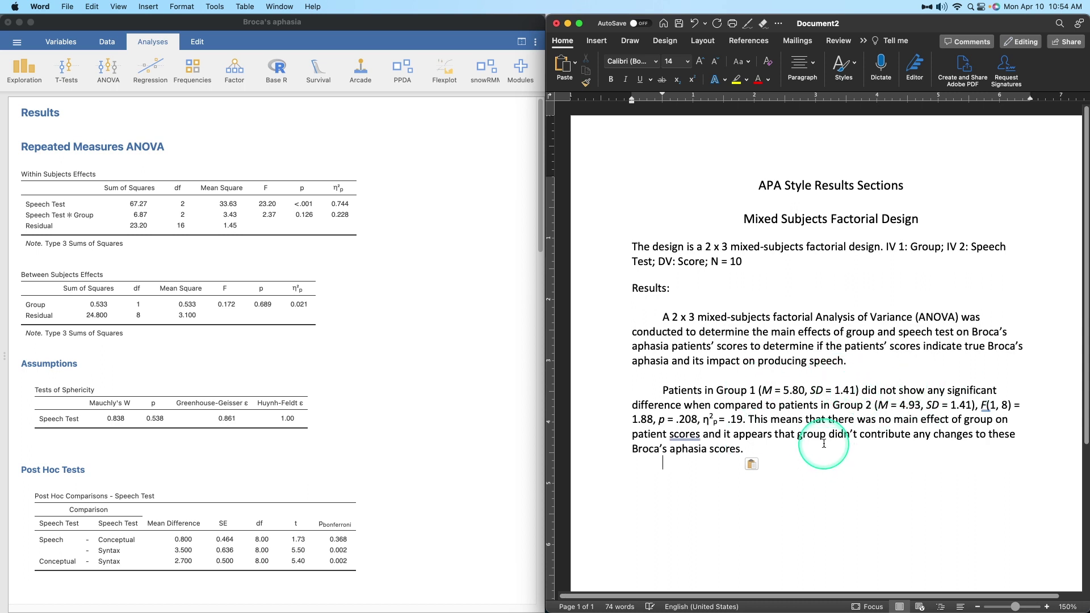
{"action": "left_click_drag", "start_coordinate": [661, 391], "coordinate": [997, 391]}
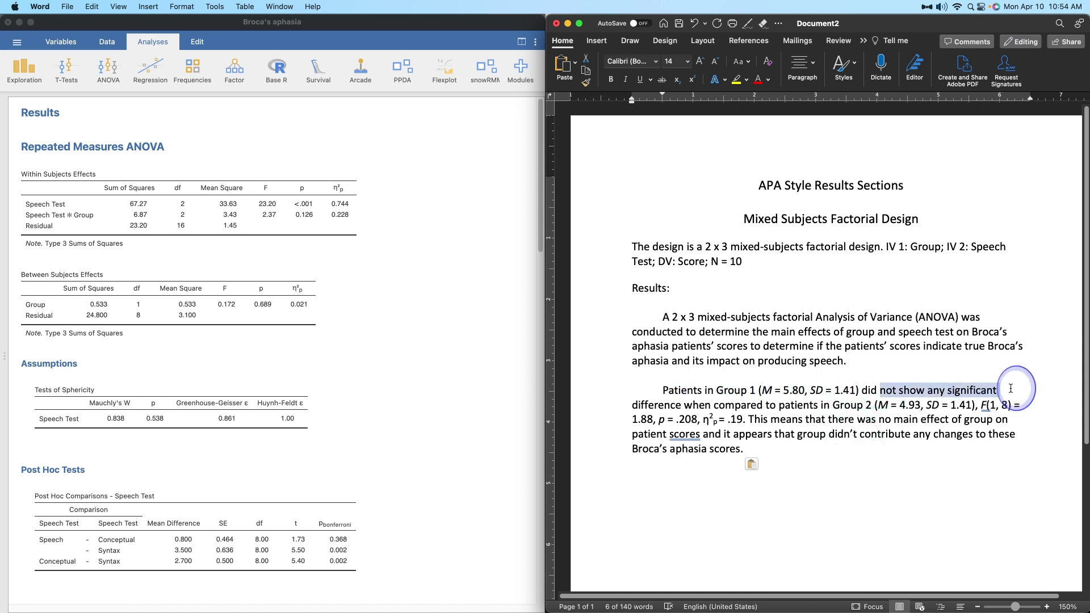
{"action": "left_click", "coordinate": [892, 392]}
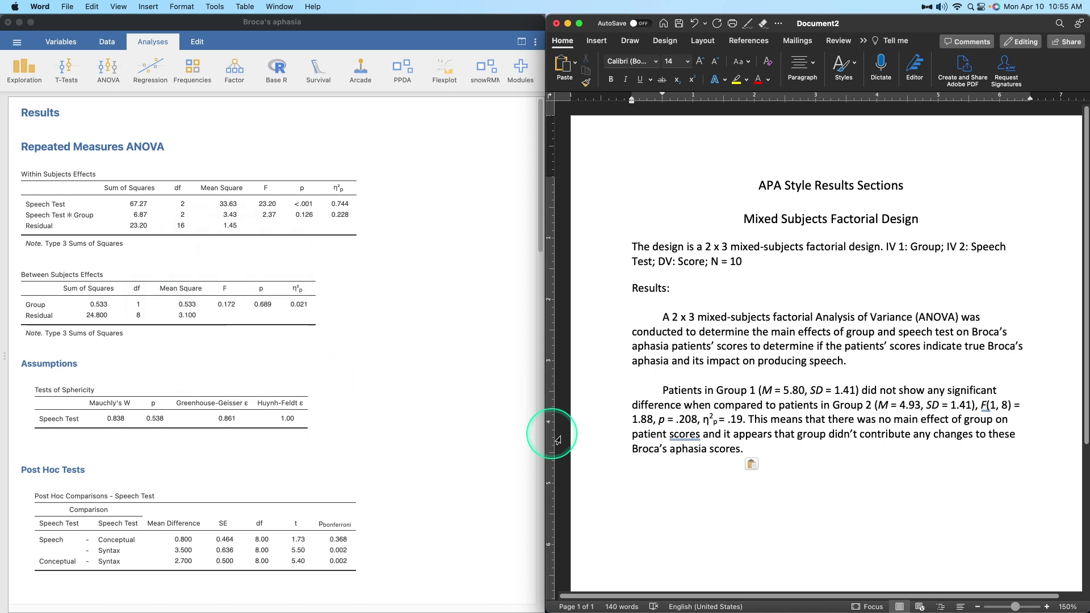
Step: Correct the F value in the group main effect paragraph to 0.17
{"action": "left_click", "coordinate": [636, 419]}
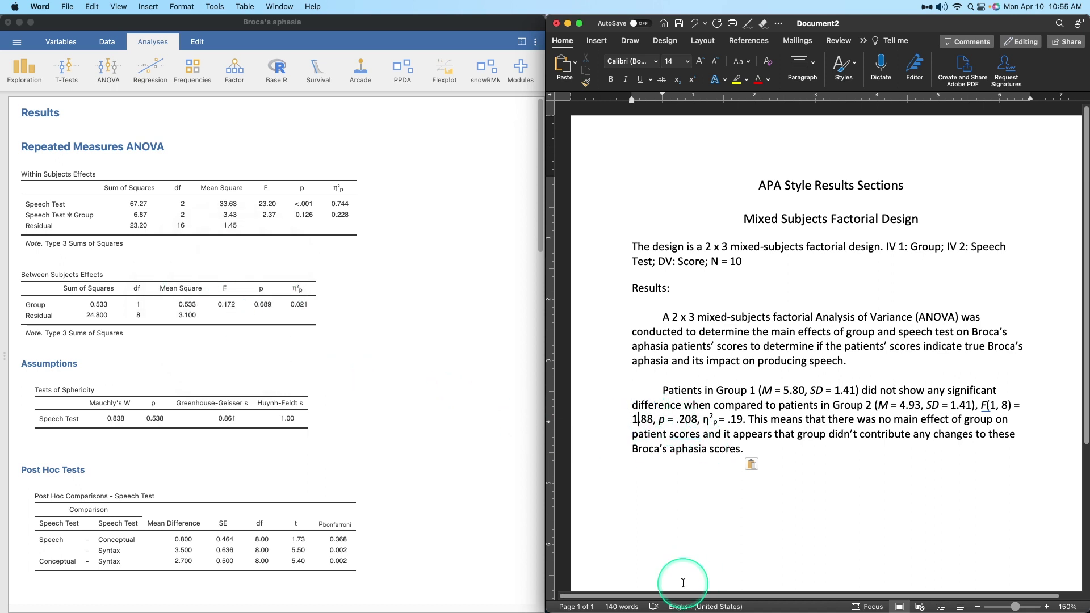
{"action": "key", "text": "BackSpace"}
{"action": "type", "text": "0"}
{"action": "key", "text": "Delete"}
{"action": "key", "text": "BackSpace"}
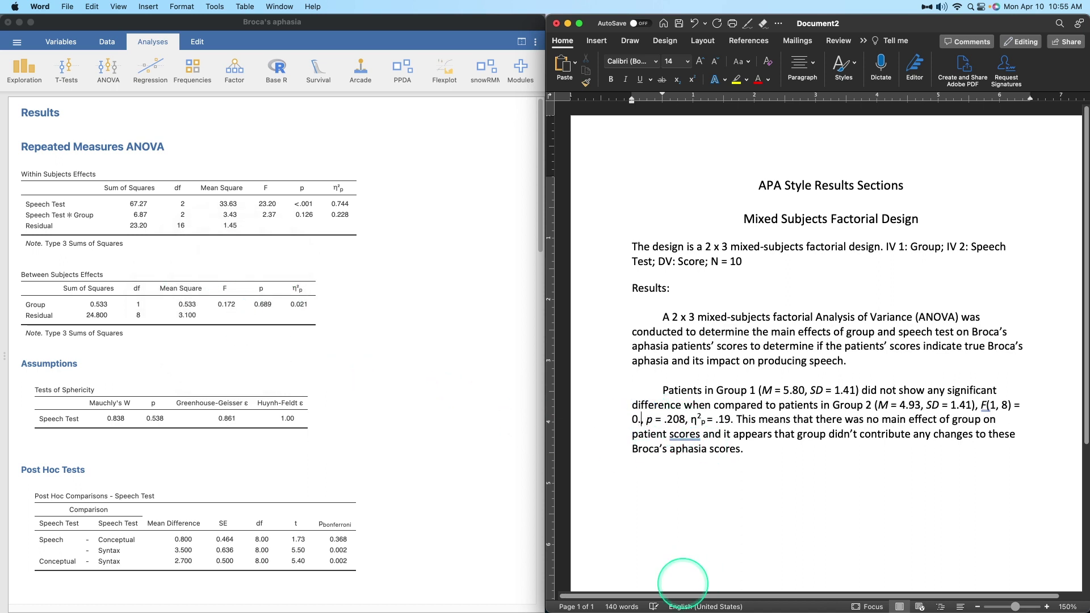
{"action": "type", "text": "17"}
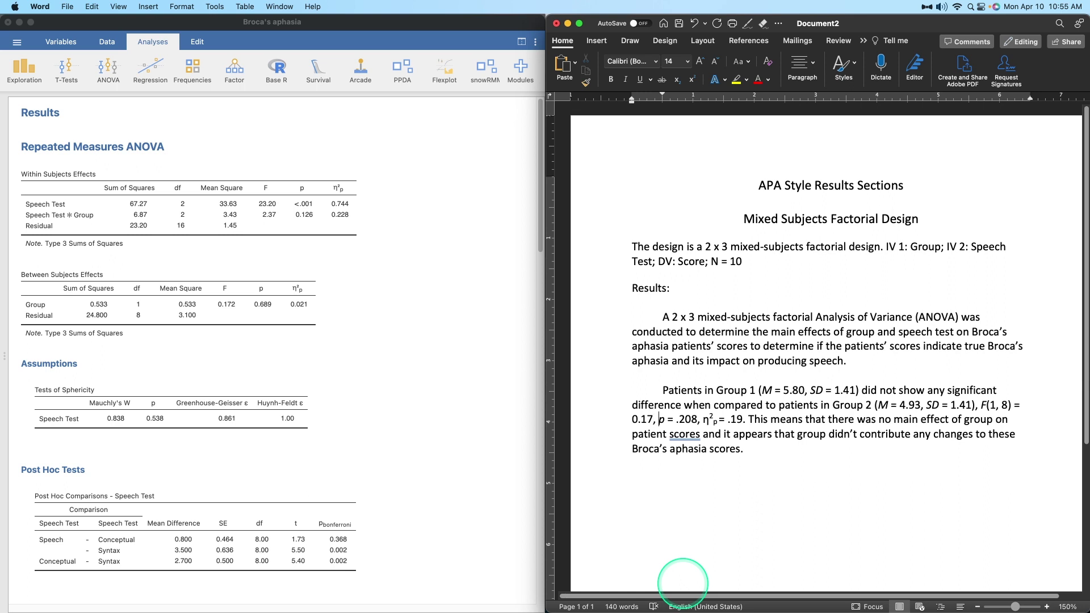
Step: Correct the p value to .689 and the partial eta squared to .02 in the group main effect paragraph
{"action": "key", "text": "Delete"}
{"action": "key", "text": "Delete"}
{"action": "key", "text": "Delete"}
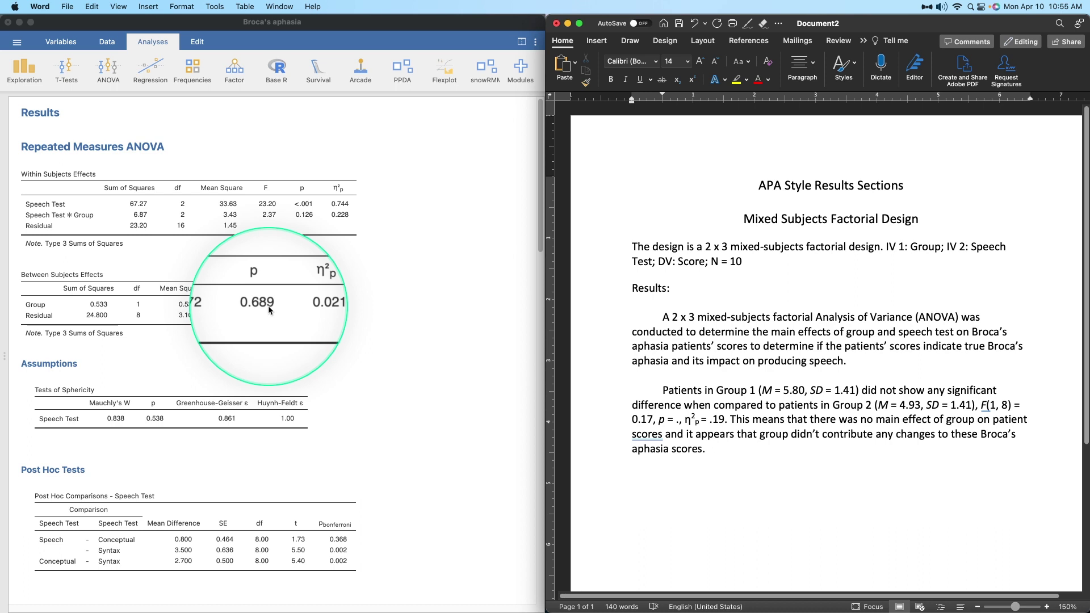
{"action": "type", "text": "689"}
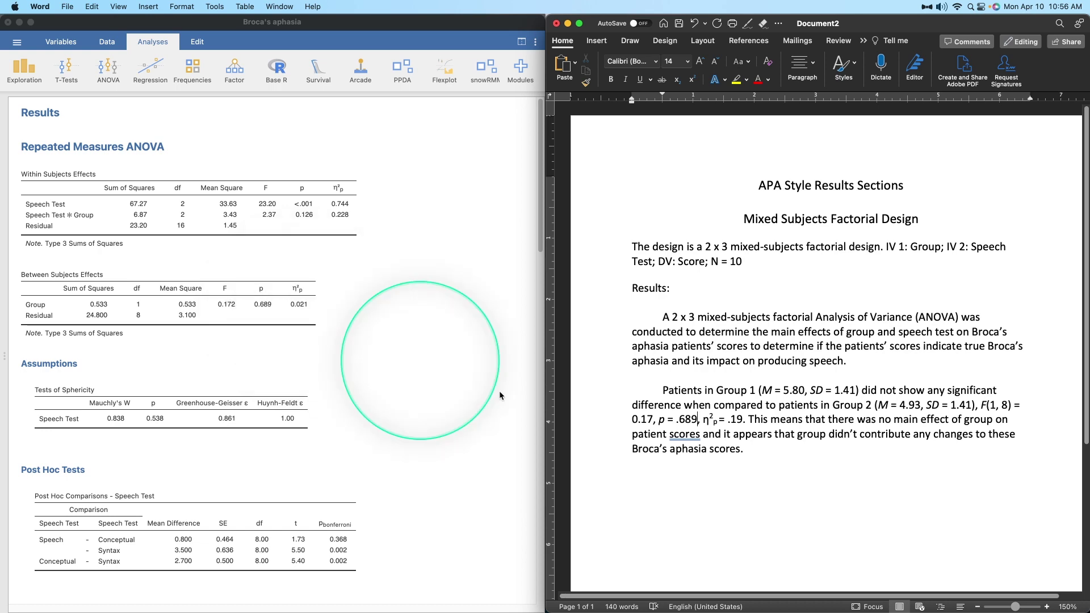
{"action": "left_click", "coordinate": [747, 419]}
{"action": "key", "text": "BackSpace"}
{"action": "key", "text": "BackSpace"}
{"action": "type", "text": "0"}
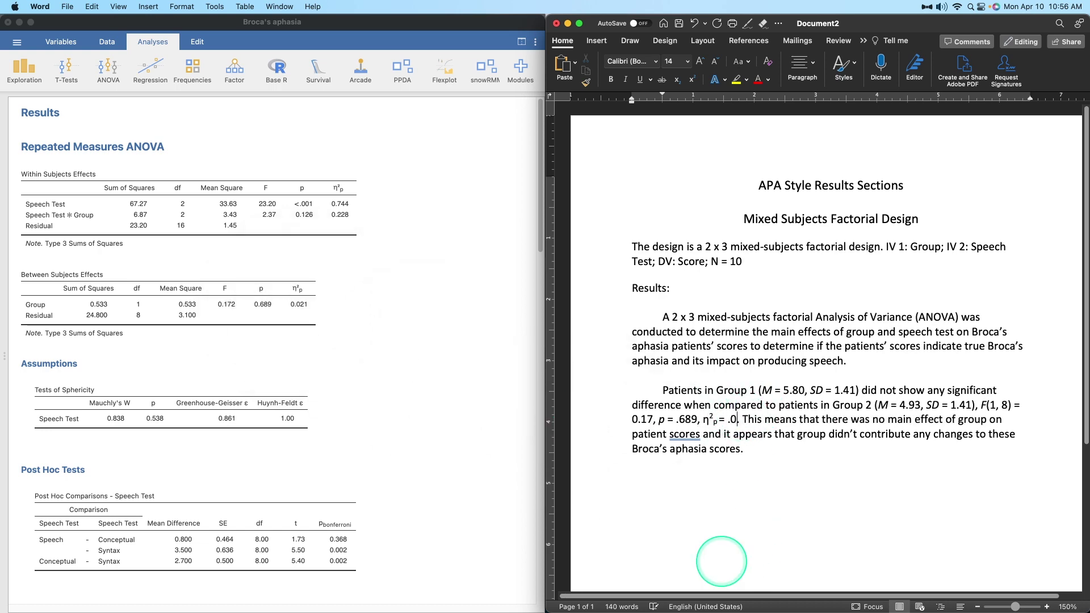
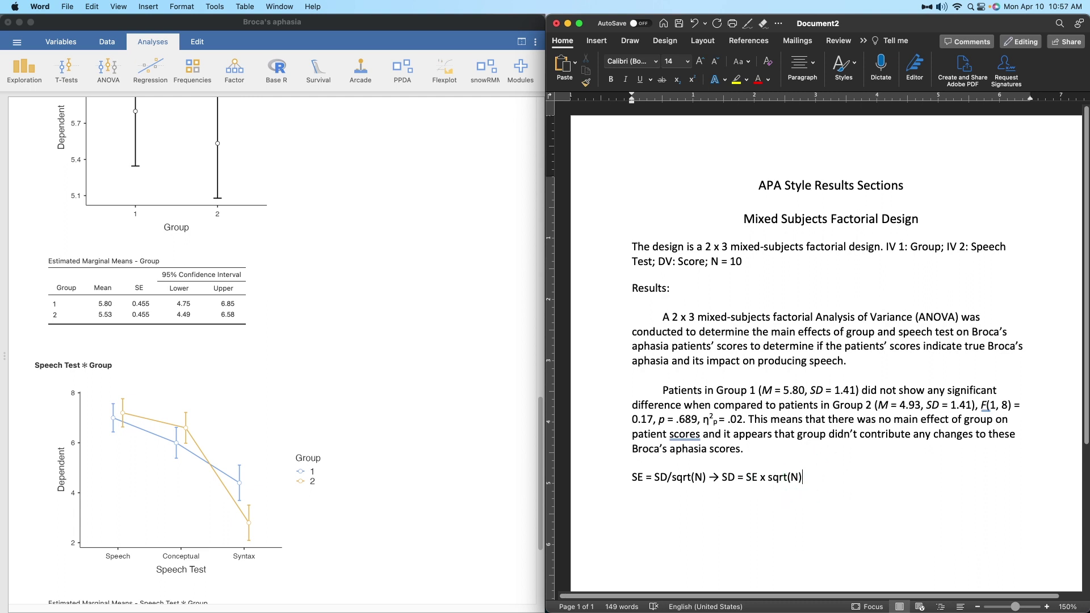
Step: Set Group 2's mean in the group paragraph to 5.53 and examine the conversion formula SD = SE x sqrt(N)
{"action": "left_click_drag", "start_coordinate": [288, 438], "coordinate": [292, 361]}
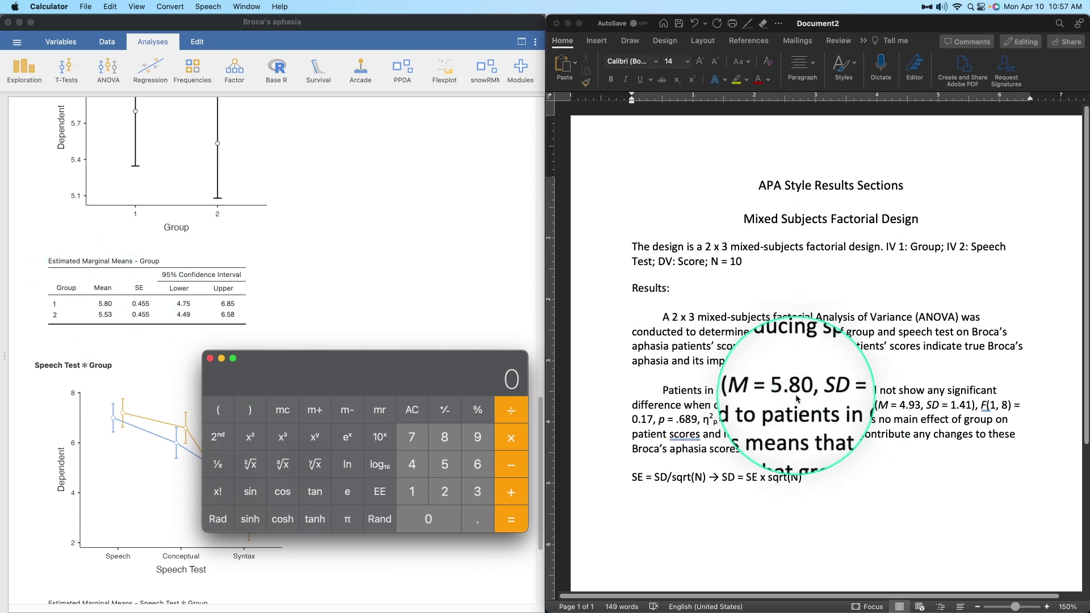
{"action": "left_click", "coordinate": [914, 404]}
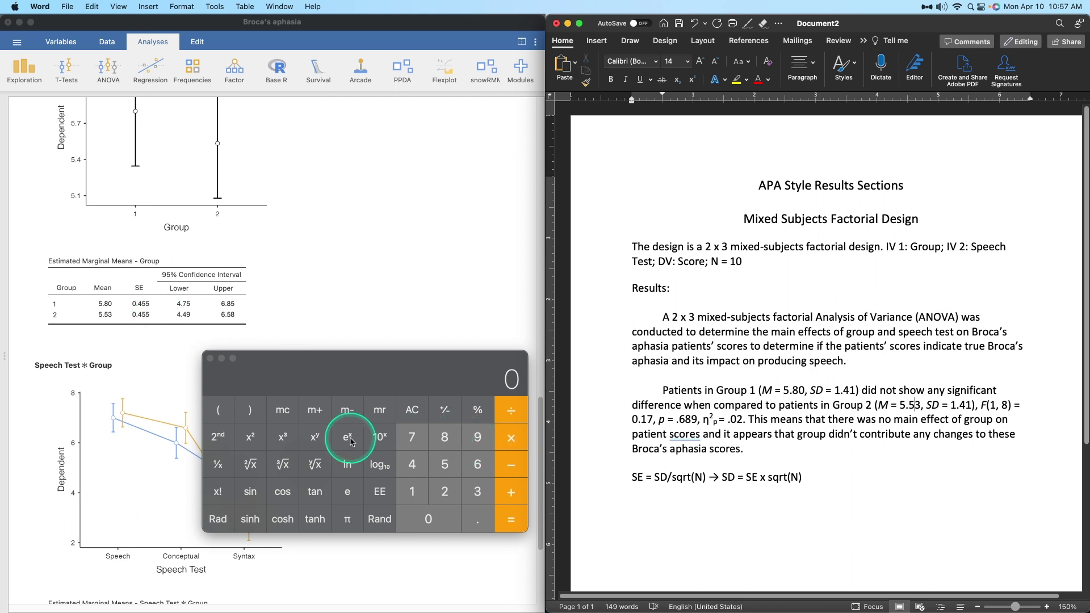
{"action": "left_click_drag", "start_coordinate": [803, 477], "coordinate": [770, 476]}
{"action": "double_click", "coordinate": [751, 477]}
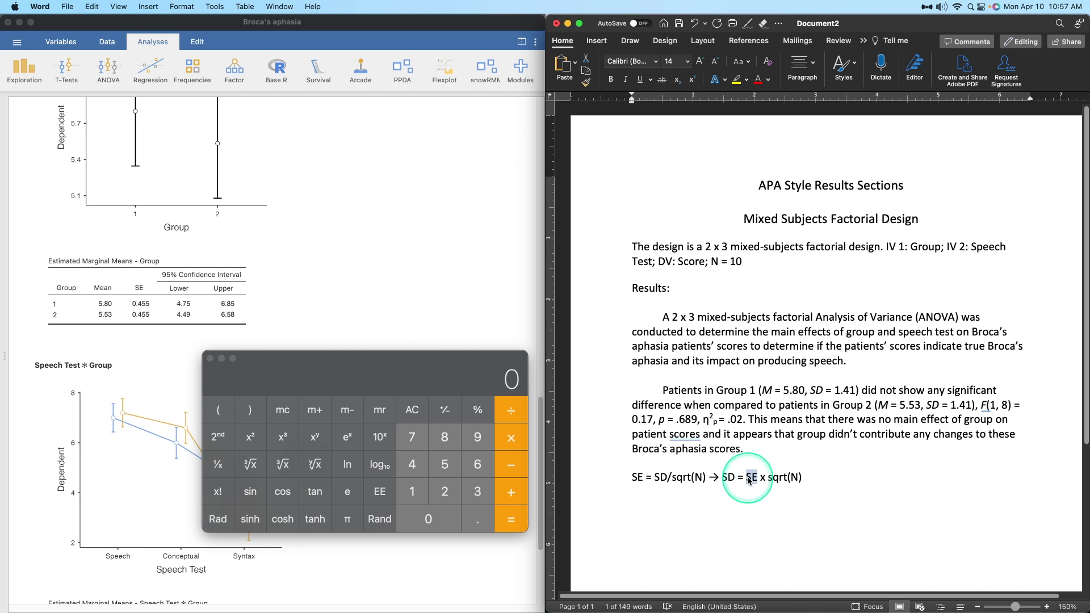
Step: Switch to Calculator and multiply the square root of 10 by the group standard error of 0.455
{"action": "left_click", "coordinate": [417, 391]}
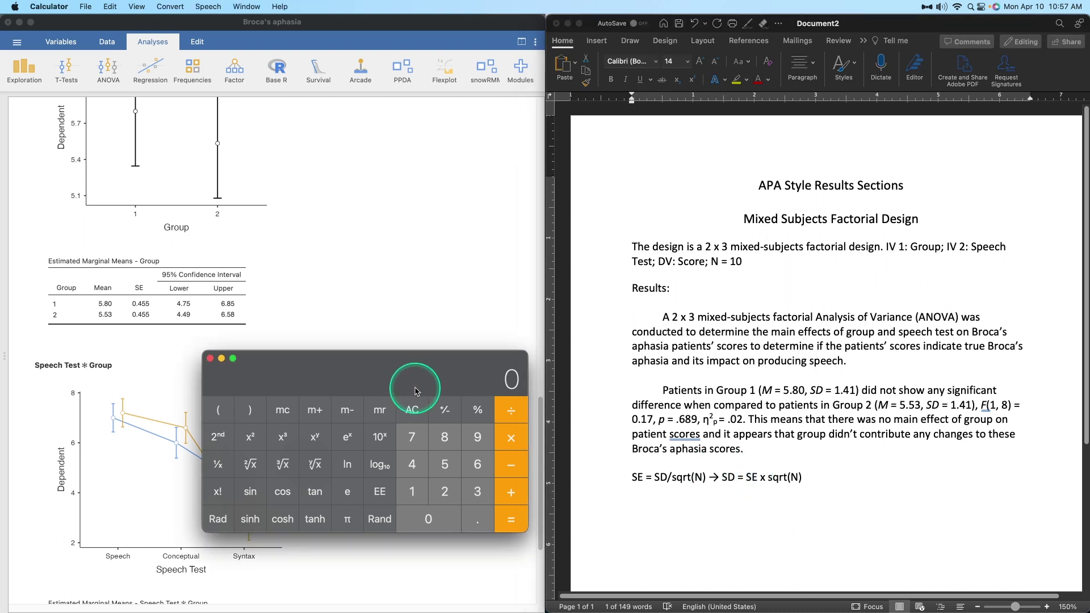
{"action": "left_click", "coordinate": [250, 464]}
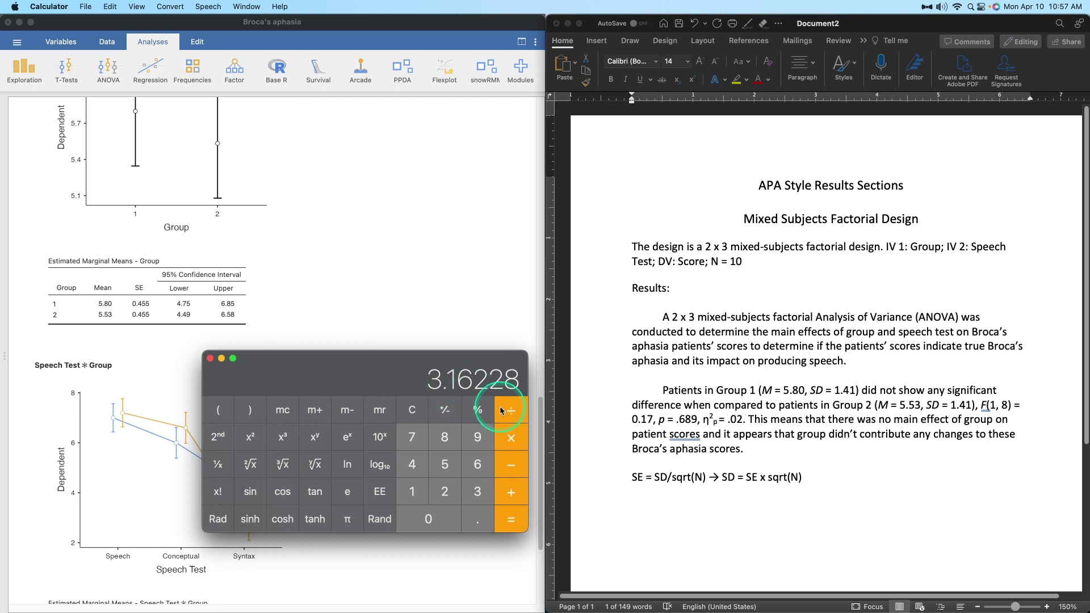
{"action": "type", "text": ".455"}
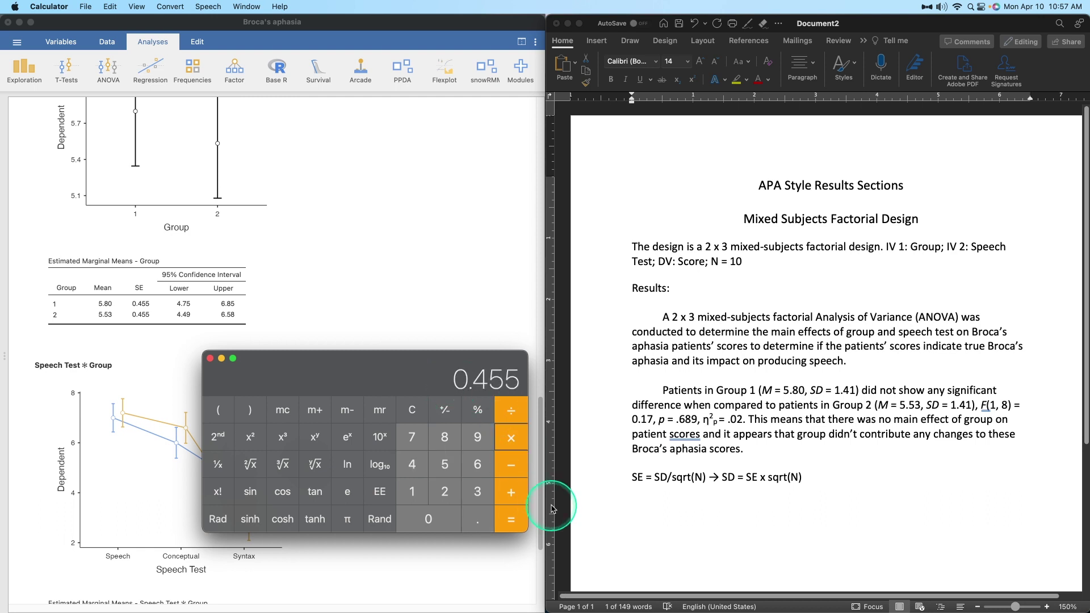
{"action": "key", "text": "Return"}
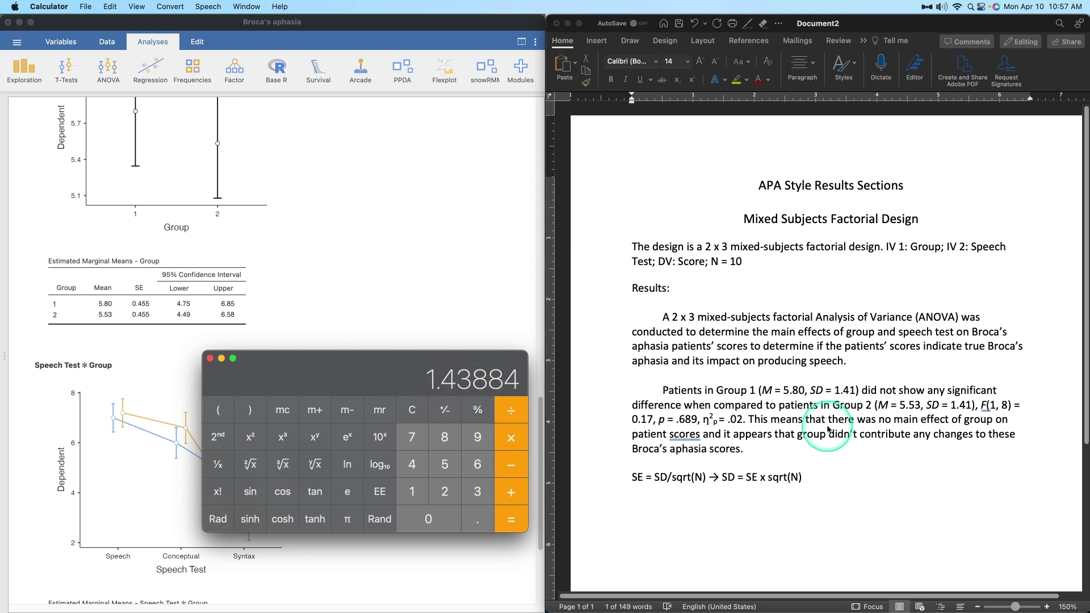
Step: Set the standard deviations of Group 1 and Group 2 to 1.44 in the Word group paragraph
{"action": "left_click", "coordinate": [856, 391]}
{"action": "key", "text": "BackSpace"}
{"action": "type", "text": "4"}
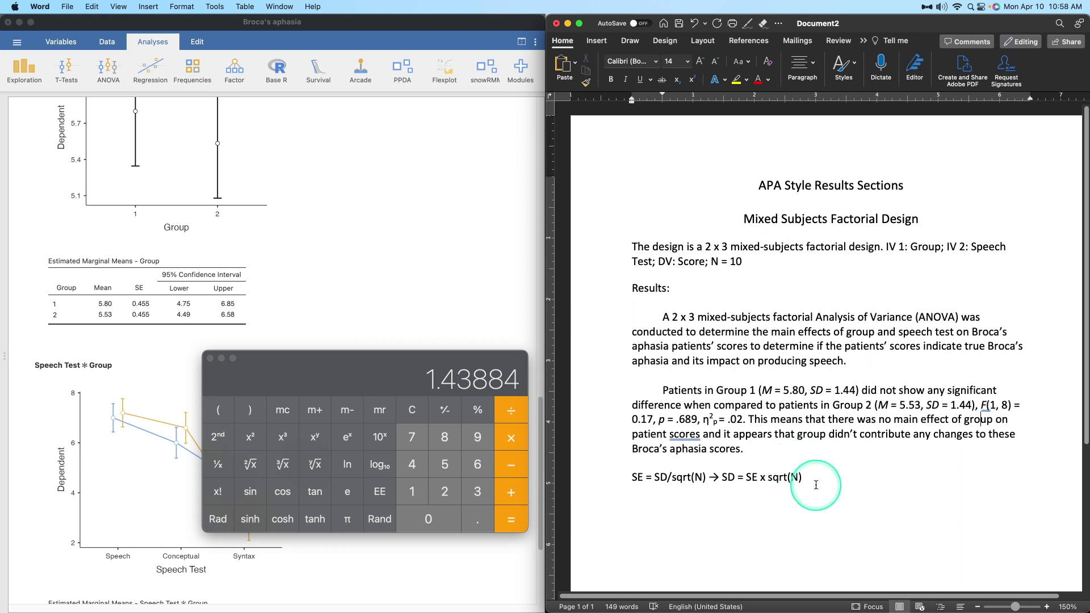
Step: Change "patient scores" to "patients' scores" and capitalize "Group" in "it appears that Group" in the group main effect paragraph
{"action": "left_click", "coordinate": [667, 434]}
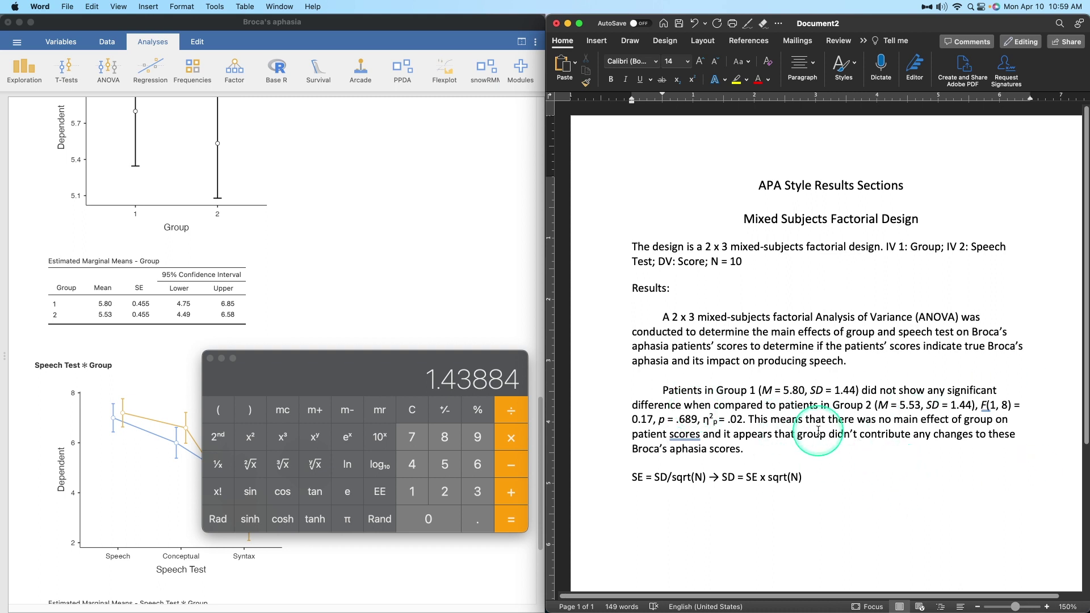
{"action": "left_click", "coordinate": [669, 434]}
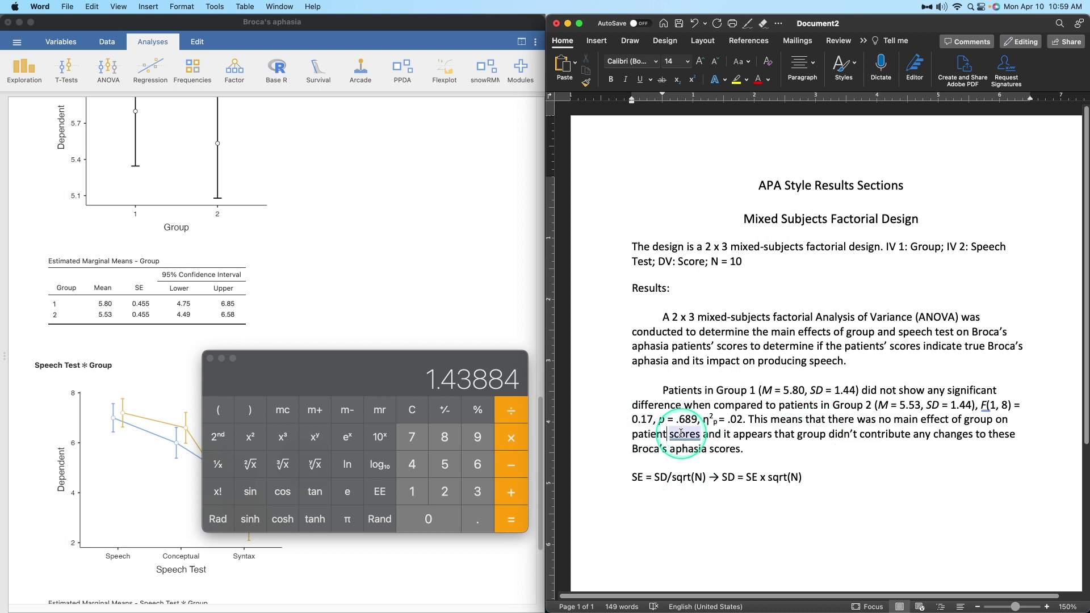
{"action": "type", "text": "s"}
{"action": "type", "text": "'"}
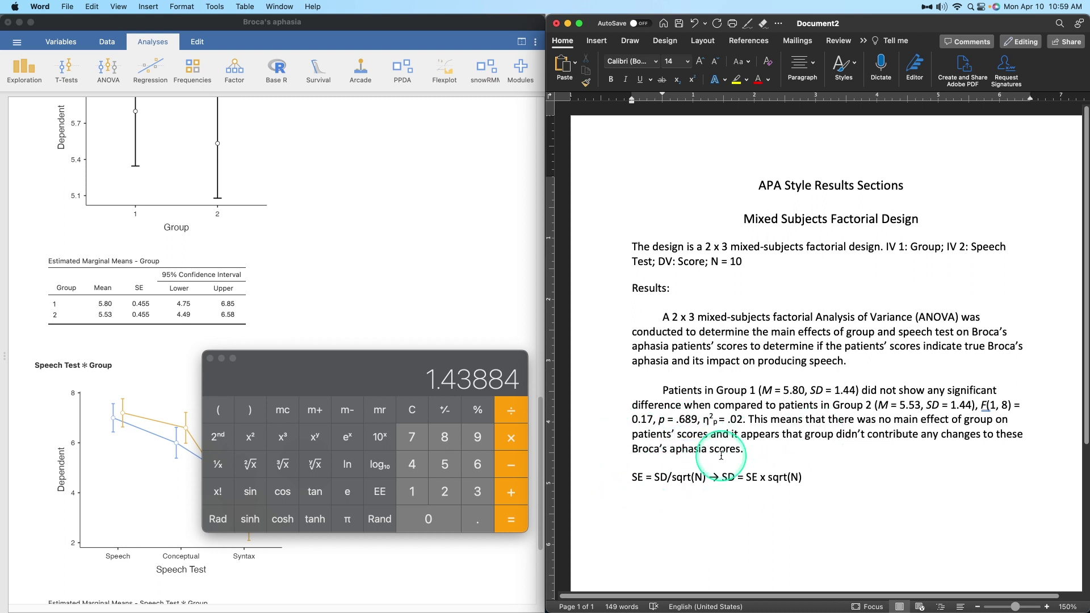
{"action": "left_click", "coordinate": [805, 434]}
{"action": "key", "text": "Delete"}
{"action": "type", "text": "G"}
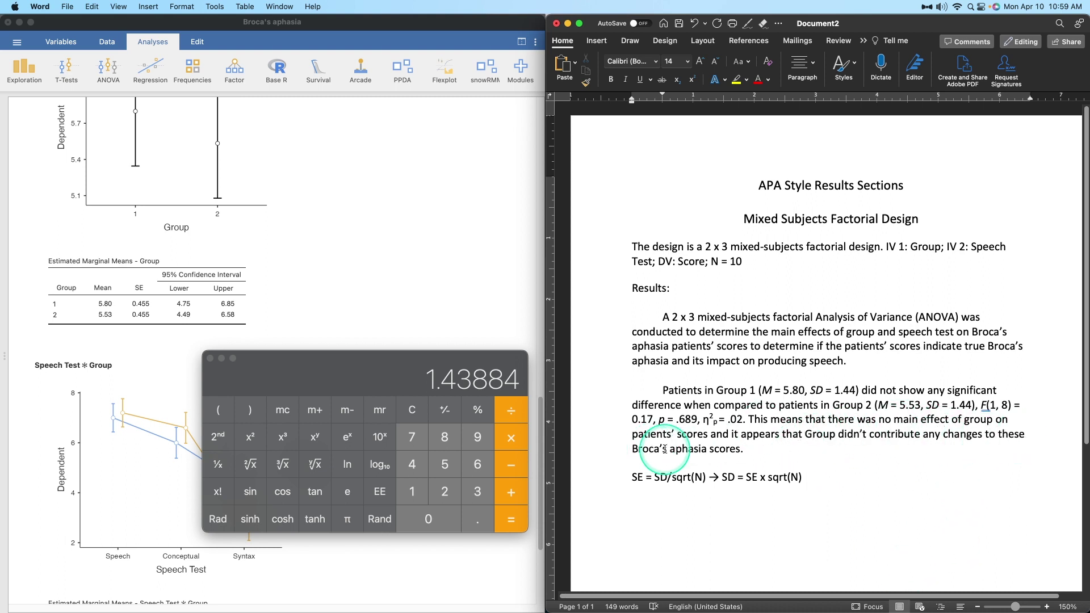
Step: Delete the standard error to standard deviation formula line below the group paragraph
{"action": "left_click_drag", "start_coordinate": [806, 480], "coordinate": [591, 478]}
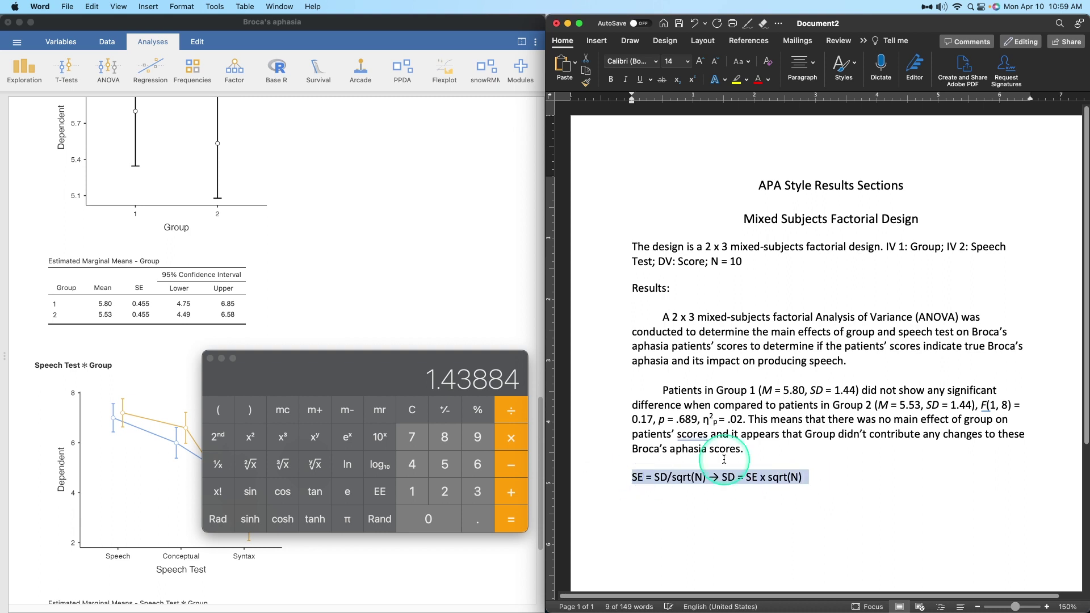
{"action": "key", "text": "BackSpace"}
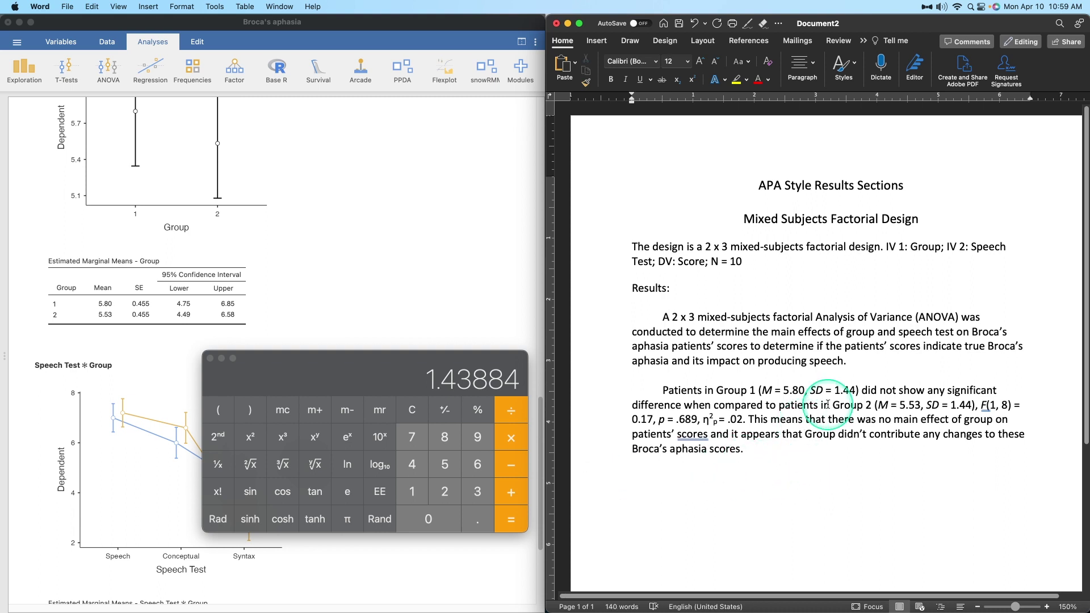
Step: Add a speech test main effect paragraph with the three subtest means, F(2, 16) = 15.84, p < .001, and Bonferroni post-hoc comparisons
{"action": "left_click_drag", "start_coordinate": [899, 332], "coordinate": [956, 334]}
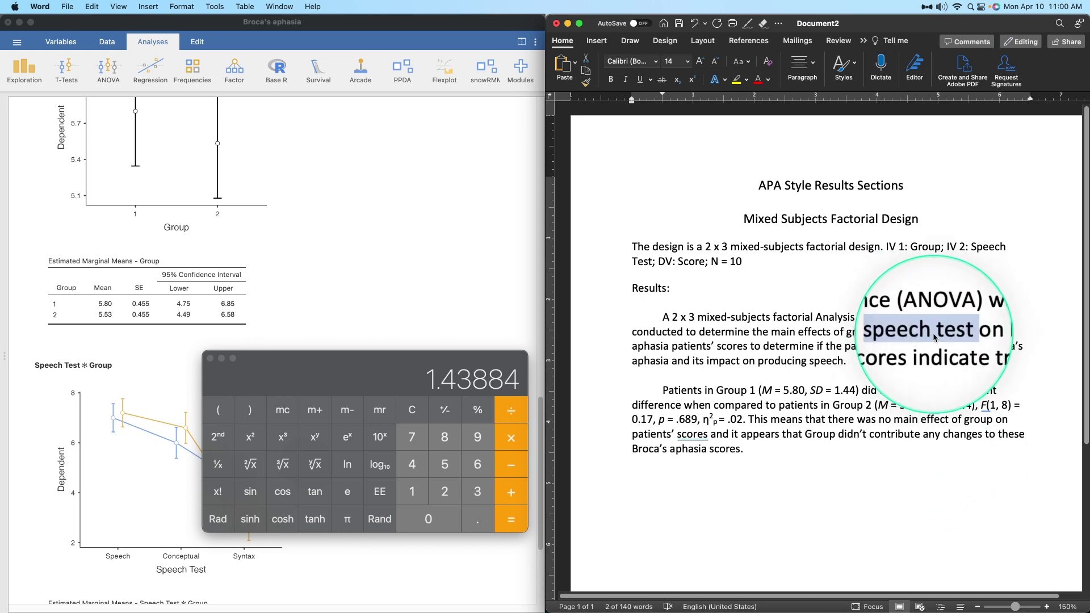
{"action": "scroll", "coordinate": [244, 268], "scroll_direction": "up", "scroll_amount": 15}
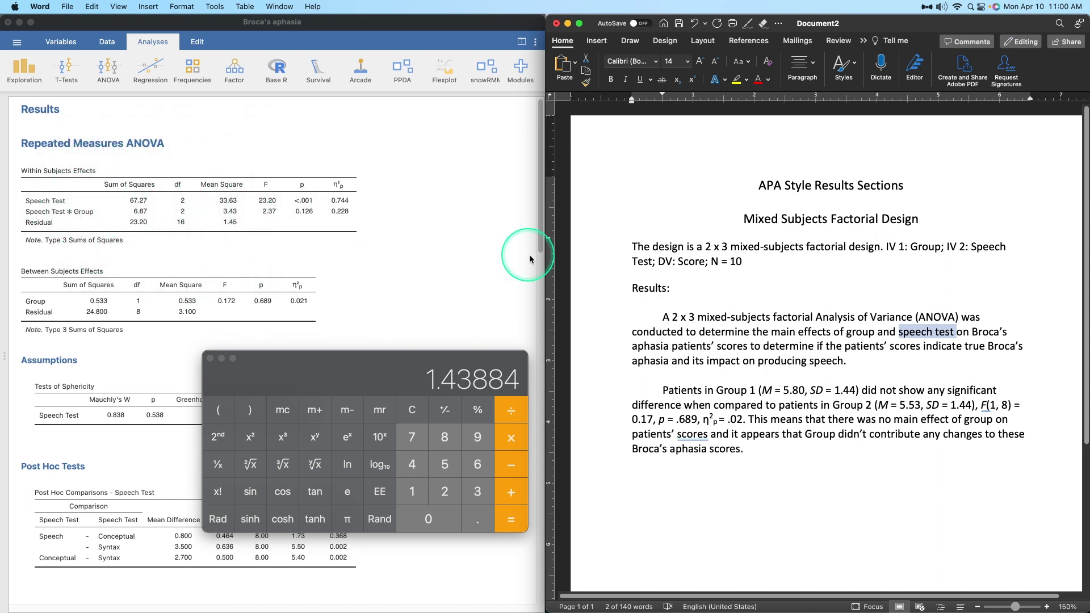
{"action": "left_click", "coordinate": [796, 472]}
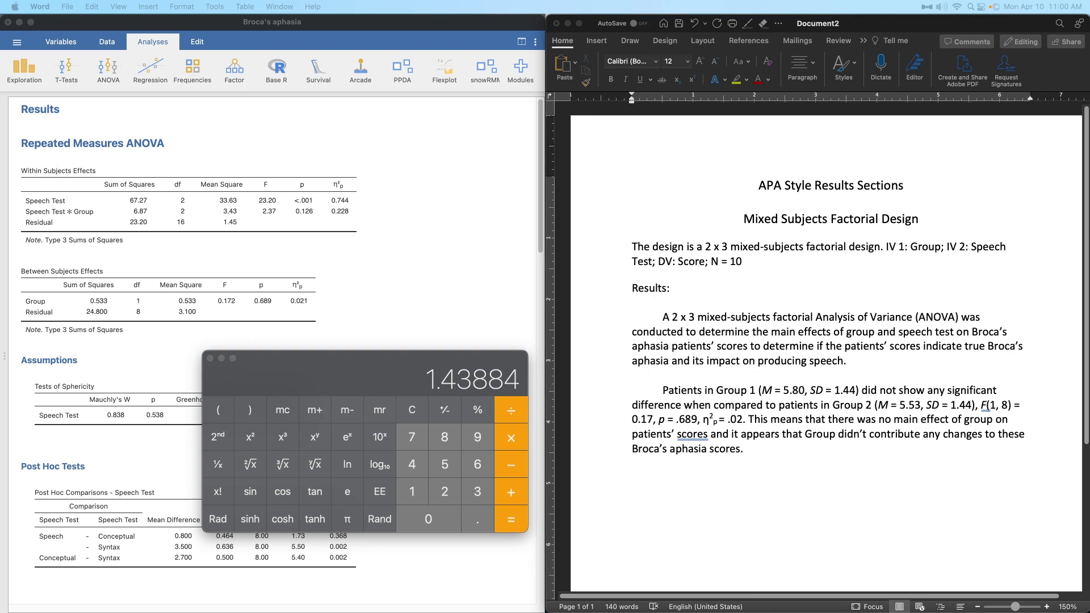
{"action": "left_click", "coordinate": [810, 416]}
{"action": "scroll", "coordinate": [652, 462], "scroll_direction": "down", "scroll_amount": 5}
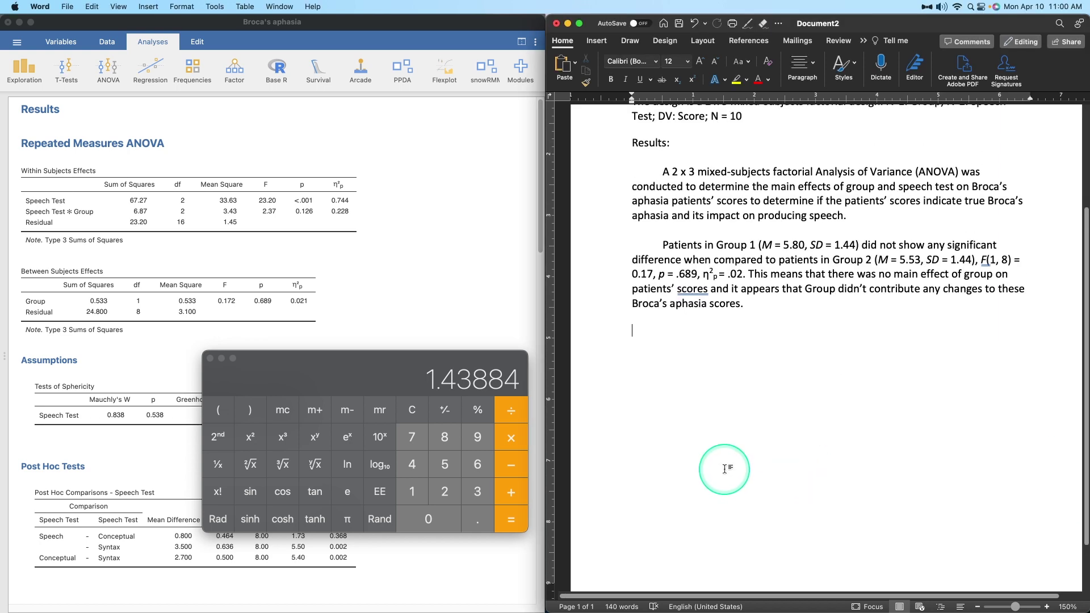
{"action": "type", "text": "Patients all completed three speech-based tests to confirm their Broca’s aphasia. Patients generally scored highest on the Speech subtest (M = 6.90, SD = 1.45), scored slightly lower on the Conceptual subtest (M = 5.50, SD = 1.41), and scored the lowest on the Syntax subtest (M = 3.70, SD = 1.47), which confirms a Broca’s aphasia main effect for these patients, F(2, 16) = 15.84, p < .001, η2p = .66. Post-hoc test with a Bonferroni correction showed that the Syntax subtest was the reason for this effect when compared to the Speech subtest (t(8) = 4.77, p = .004) and the Conceptual subtest (t(8) = 3.67, p = .019)."}
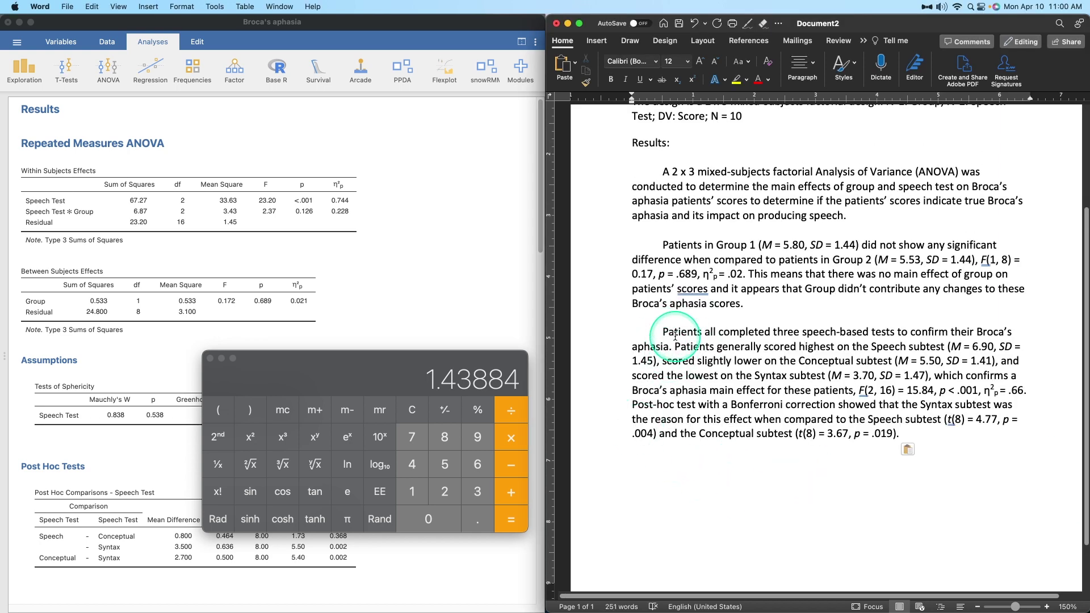
{"action": "left_click_drag", "start_coordinate": [675, 333], "coordinate": [659, 349]}
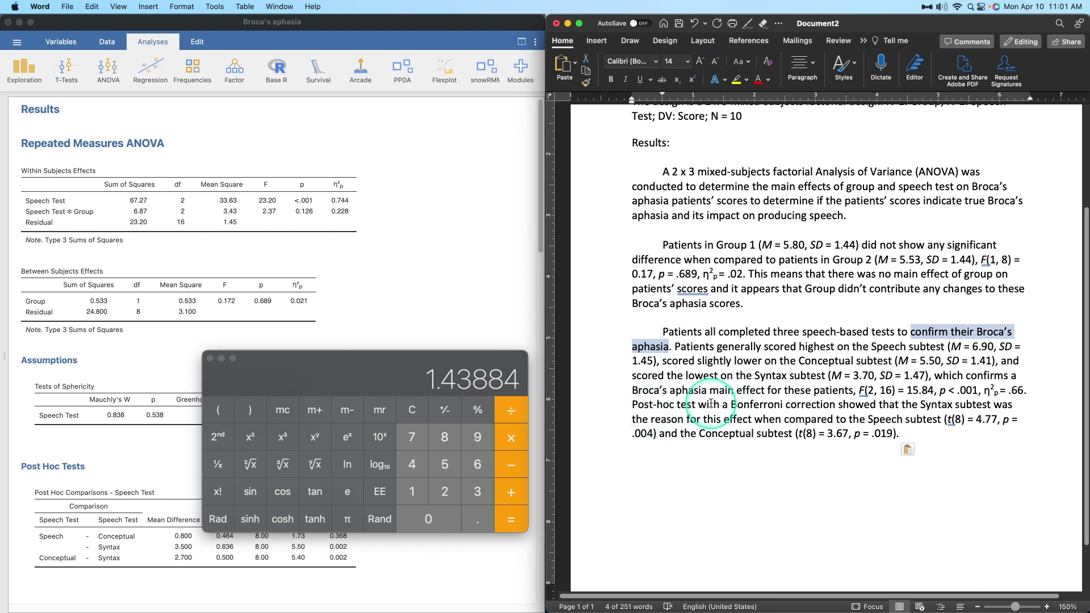
Step: Using the jamovi within subjects effects table, set the speech test F value to 23.20 and partial eta squared to .74
{"action": "left_click", "coordinate": [250, 142]}
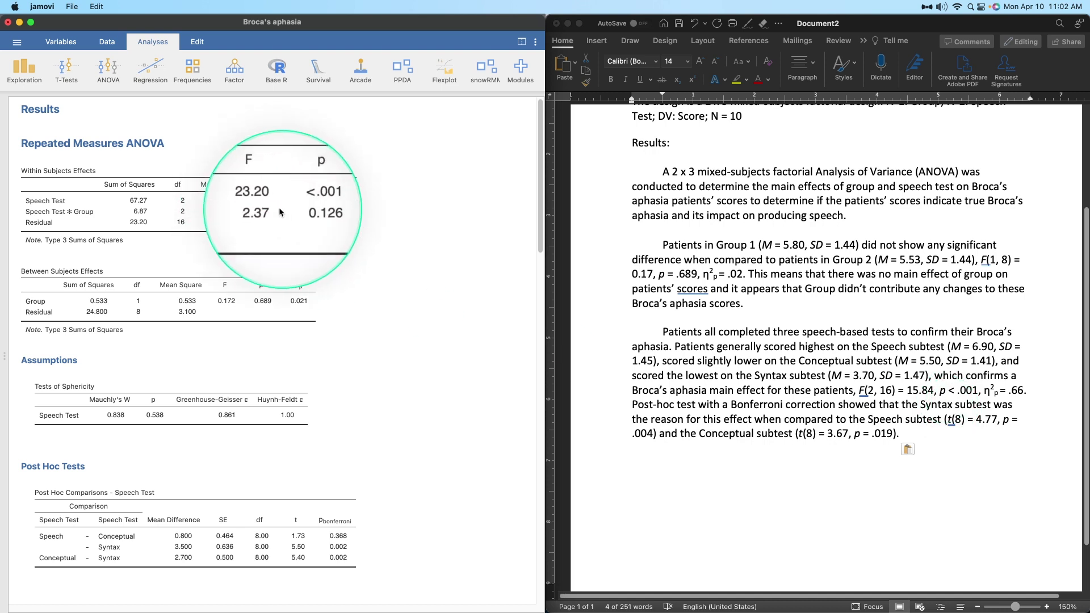
{"action": "left_click", "coordinate": [937, 391]}
{"action": "left_click", "coordinate": [935, 391]}
{"action": "key", "text": "BackSpace"}
{"action": "key", "text": "BackSpace"}
{"action": "key", "text": "BackSpace"}
{"action": "key", "text": "BackSpace"}
{"action": "key", "text": "BackSpace"}
{"action": "type", "text": "23"}
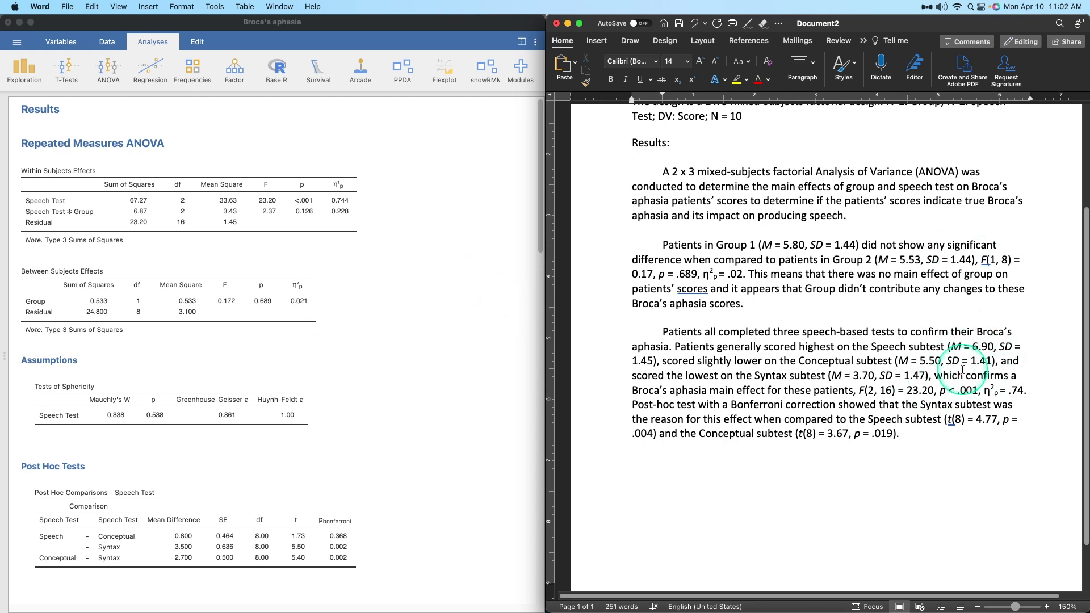
Step: Set the subtest means from the estimated marginal means to 7.10 for Speech, 6.30 for Conceptual and 3.60 for Syntax
{"action": "scroll", "coordinate": [355, 320], "scroll_direction": "down", "scroll_amount": 10}
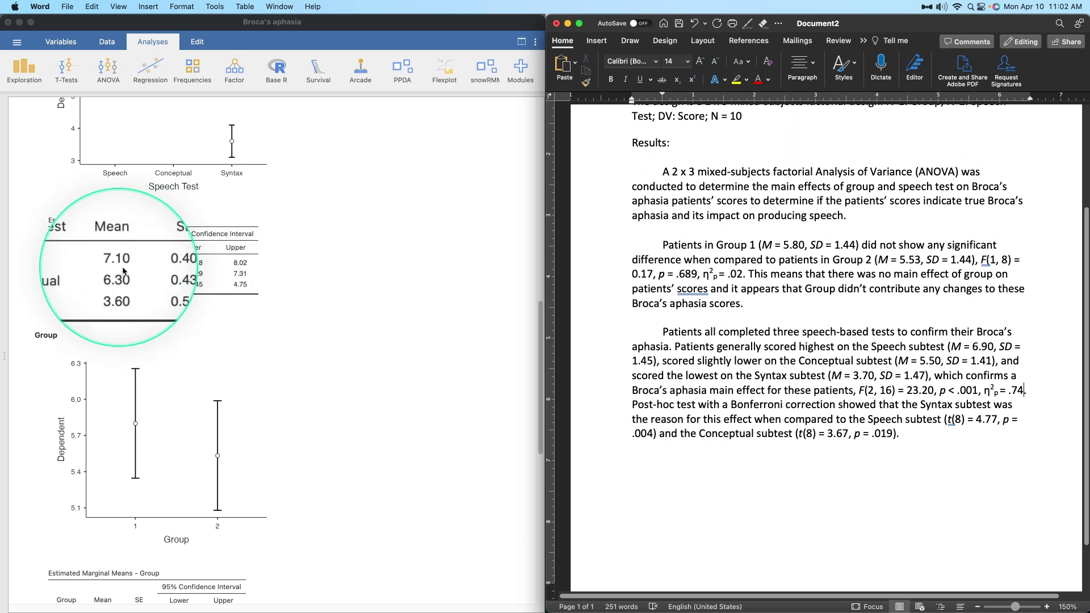
{"action": "left_click", "coordinate": [989, 347]}
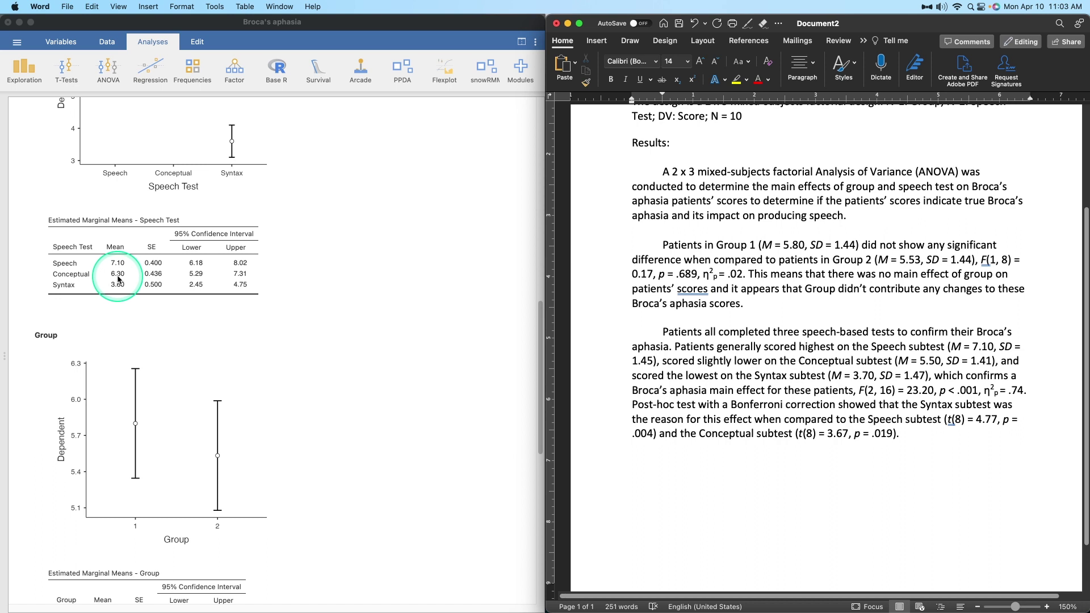
{"action": "double_click", "coordinate": [922, 362]}
{"action": "type", "text": "6.30"}
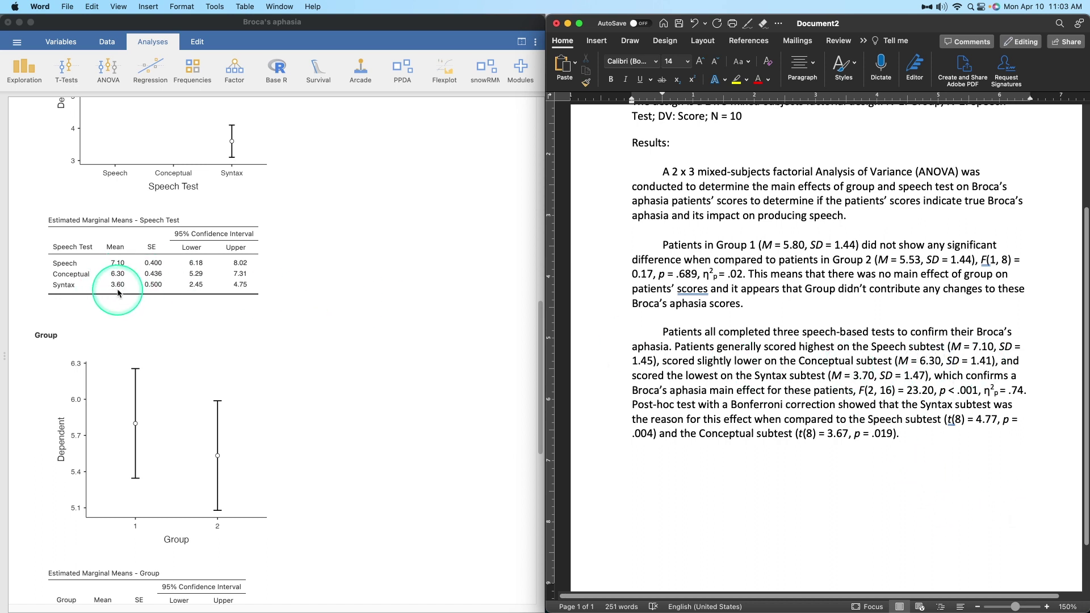
{"action": "left_click", "coordinate": [869, 375]}
{"action": "key", "text": "BackSpace"}
{"action": "type", "text": "6"}
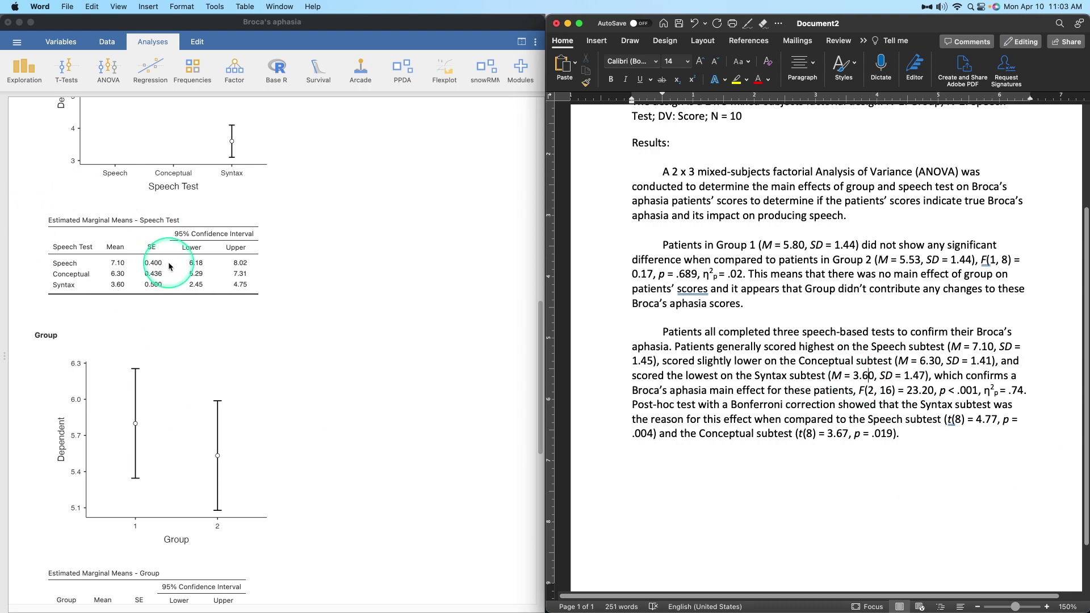
Step: Calculate the Speech subtest's standard deviation from its 0.400 standard error and the square root of 10, and enter it as 1.26
{"action": "key", "text": "ctrl+Up"}
{"action": "left_click", "coordinate": [538, 488]}
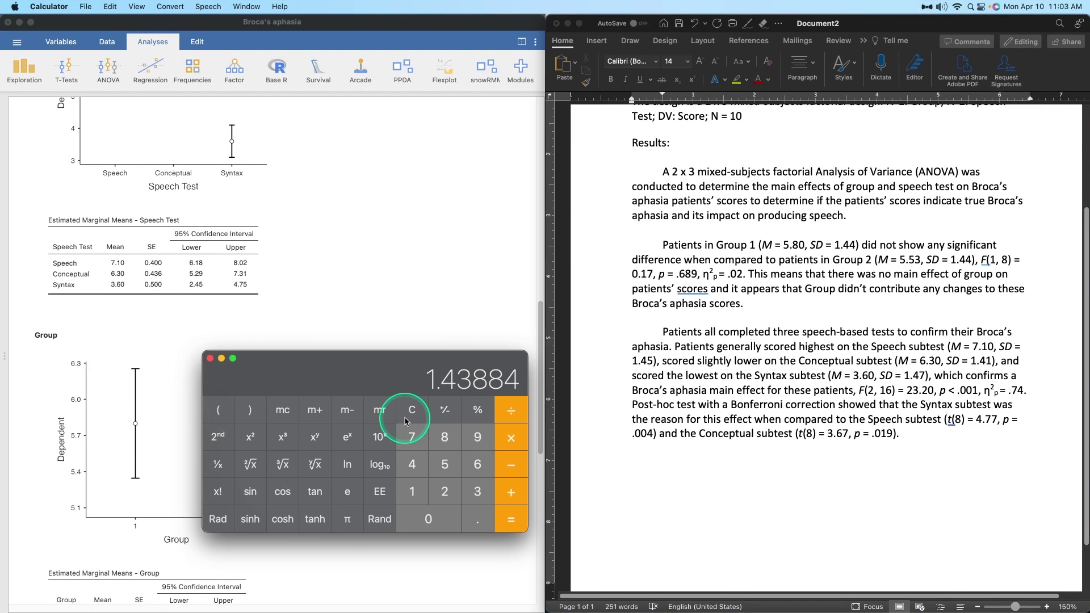
{"action": "left_click", "coordinate": [436, 404]}
{"action": "left_click", "coordinate": [253, 466]}
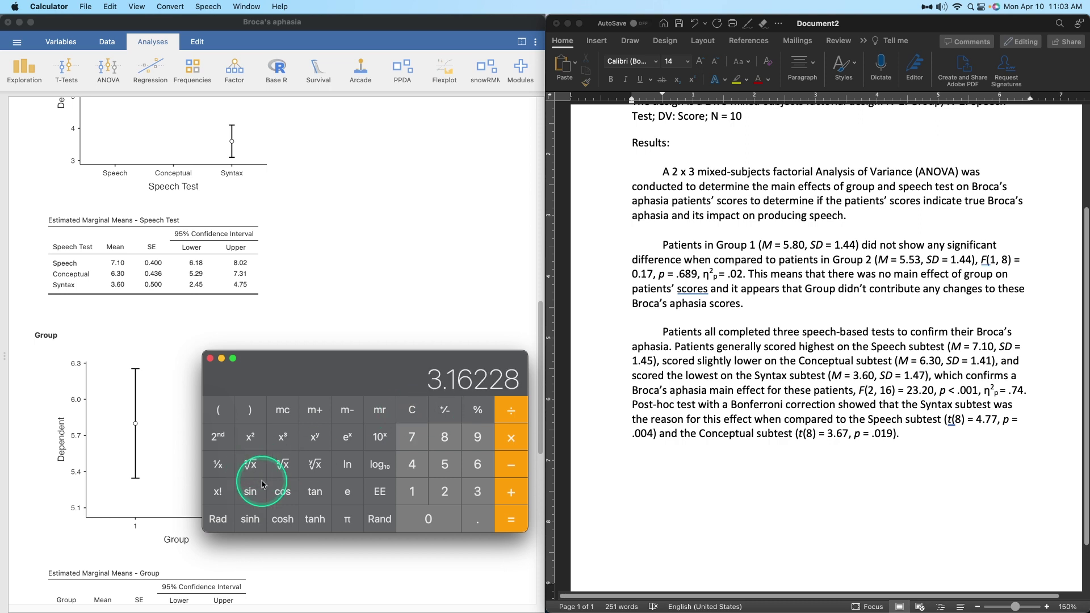
{"action": "type", "text": "1.6"}
{"action": "left_click", "coordinate": [251, 464]}
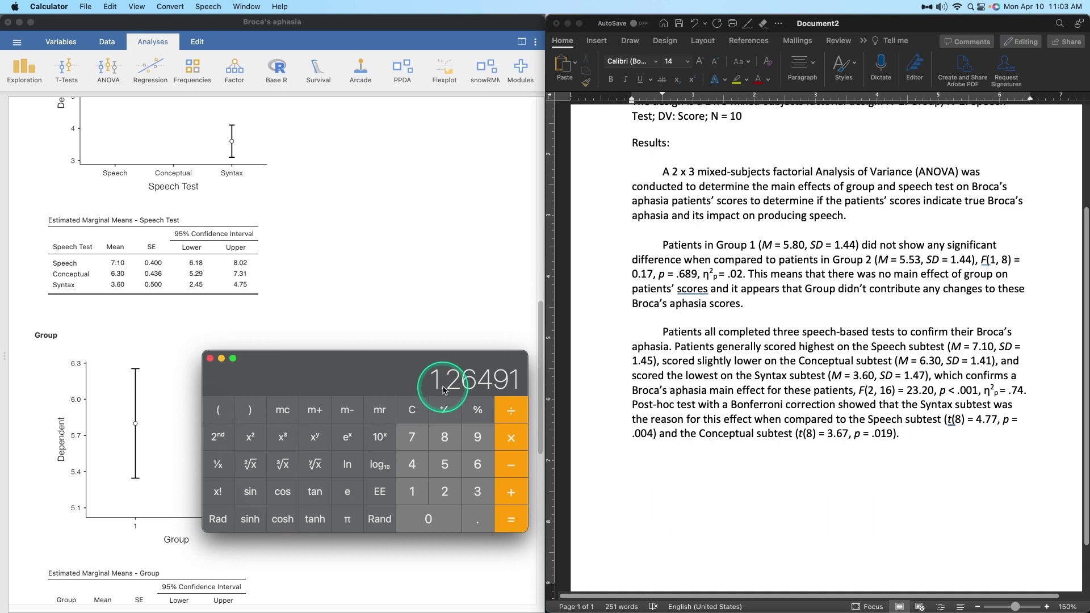
{"action": "double_click", "coordinate": [644, 361]}
{"action": "type", "text": "1.26"}
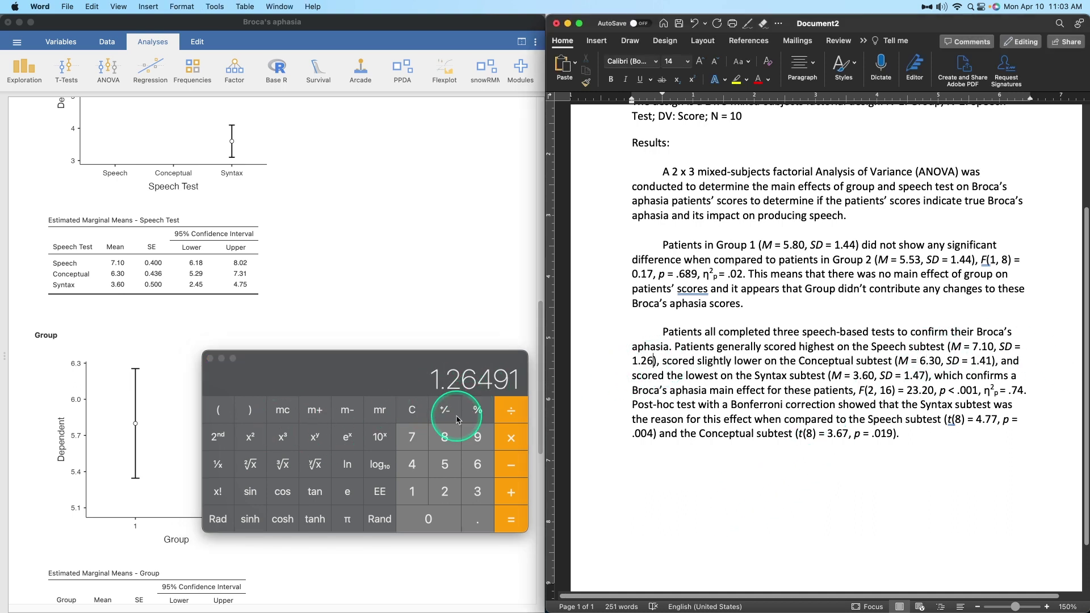
Step: Calculate the Conceptual subtest's standard deviation from its 0.436 standard error and the square root of 10, and enter it as 1.38
{"action": "left_click", "coordinate": [439, 364]}
{"action": "key", "text": "Escape"}
{"action": "type", "text": "10"}
{"action": "left_click", "coordinate": [241, 454]}
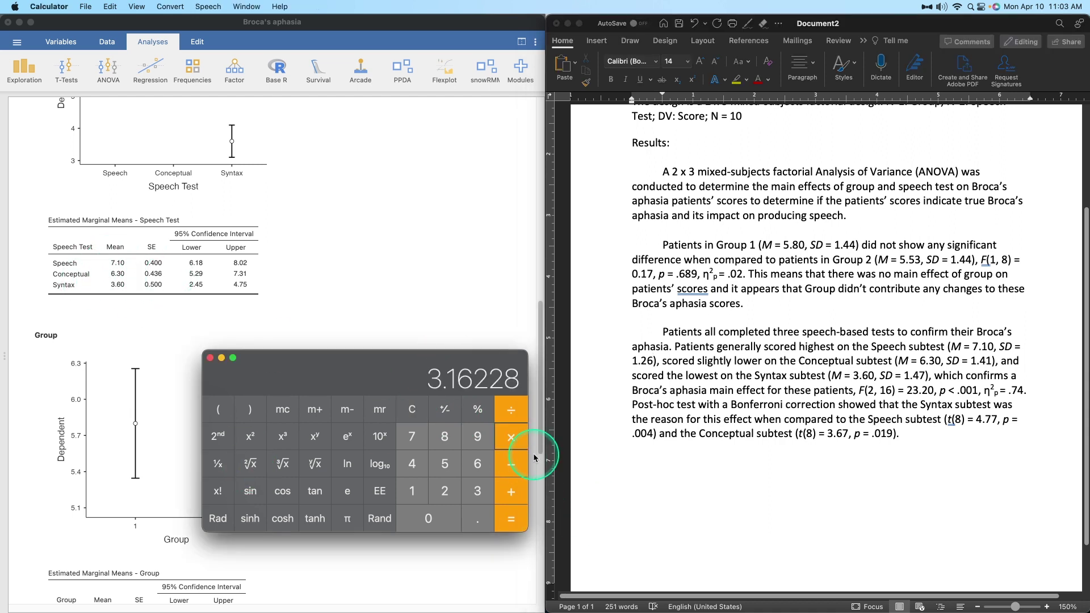
{"action": "type", "text": "436"}
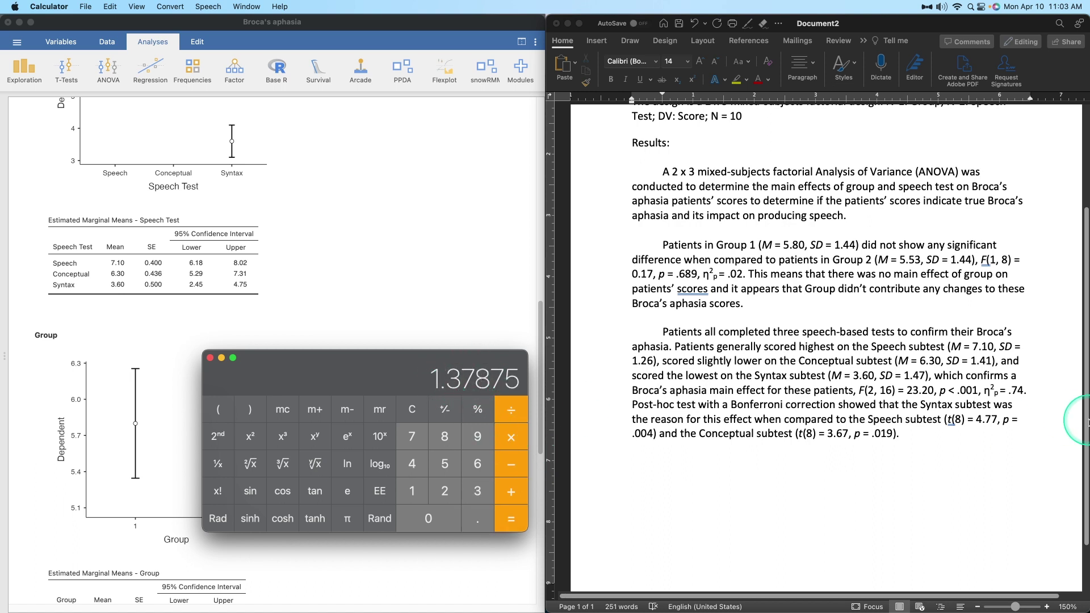
{"action": "left_click", "coordinate": [988, 361]}
{"action": "type", "text": "38"}
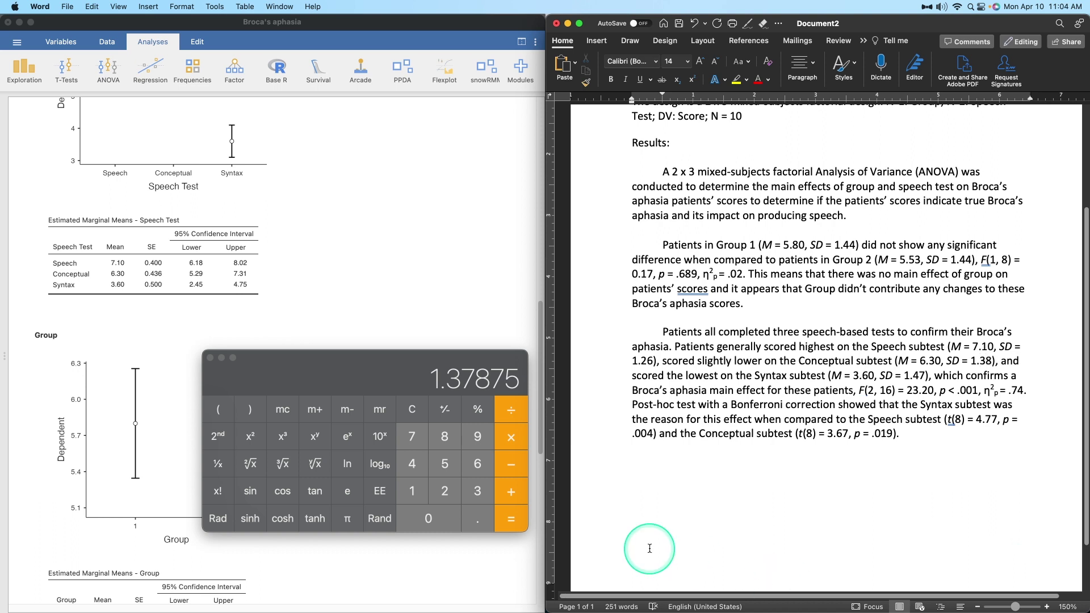
Step: Calculate the Syntax subtest's standard deviation from its 0.500 standard error and the square root of 10, and enter it as 1.58
{"action": "left_click", "coordinate": [417, 418]}
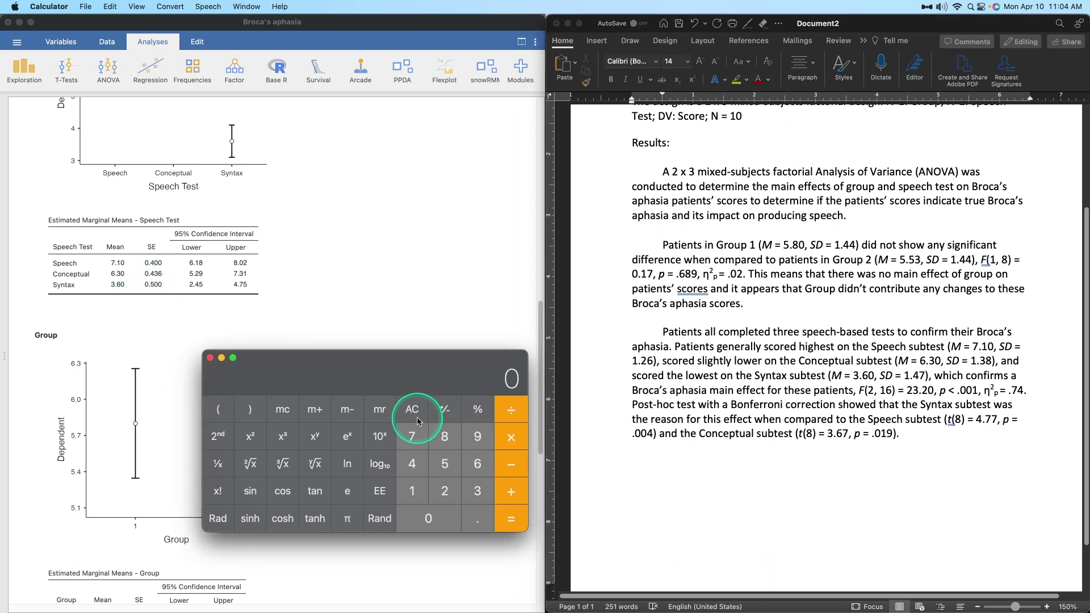
{"action": "left_click", "coordinate": [252, 469]}
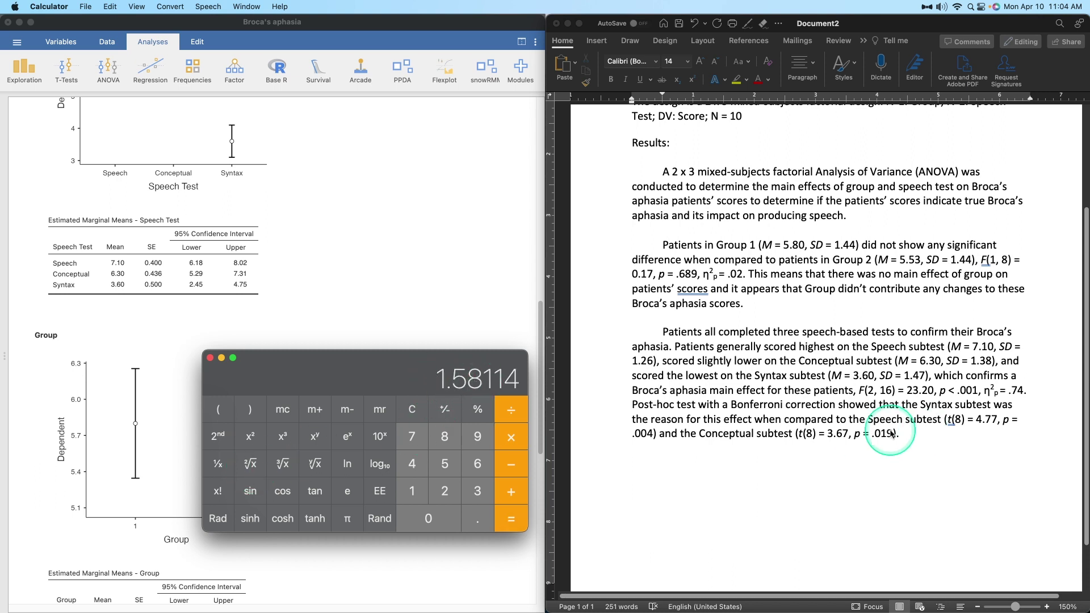
{"action": "double_click", "coordinate": [929, 375]}
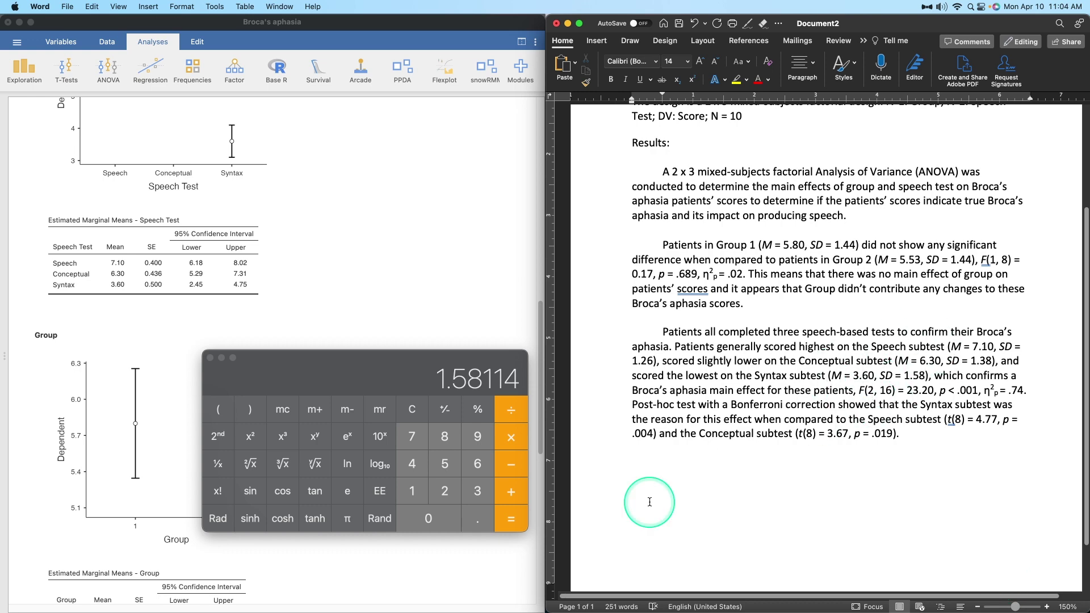
Step: Update the Syntax post-hoc results to t(8) = 5.50, p = .002 against the Speech subtest and t(8) = 5.40, p = .002 against the Conceptual subtest
{"action": "scroll", "coordinate": [444, 275], "scroll_direction": "down", "scroll_amount": 5}
{"action": "scroll", "coordinate": [444, 273], "scroll_direction": "up", "scroll_amount": 10}
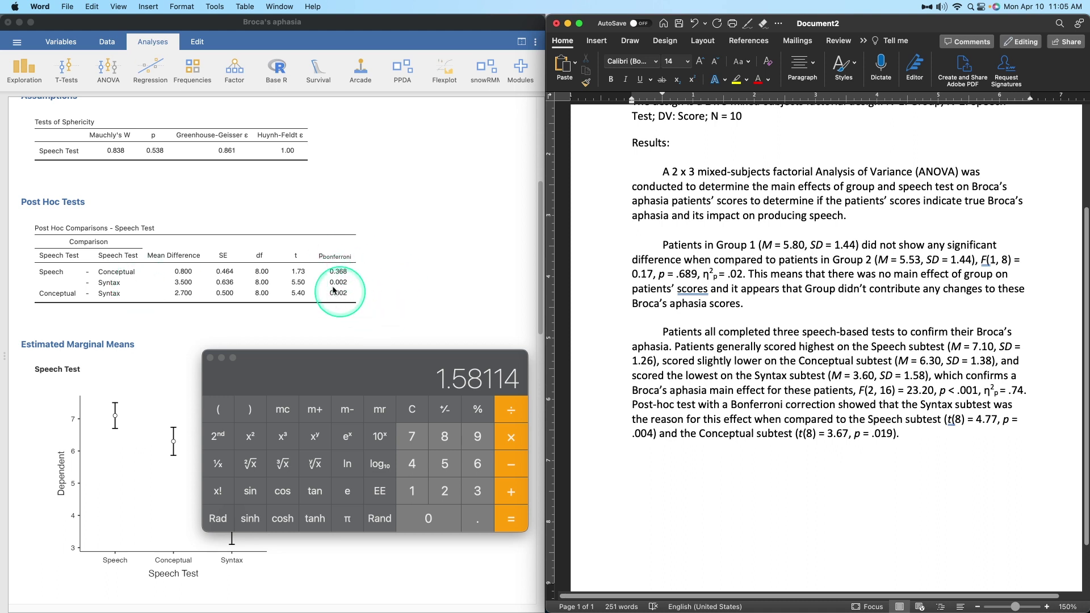
{"action": "left_click", "coordinate": [1000, 420]}
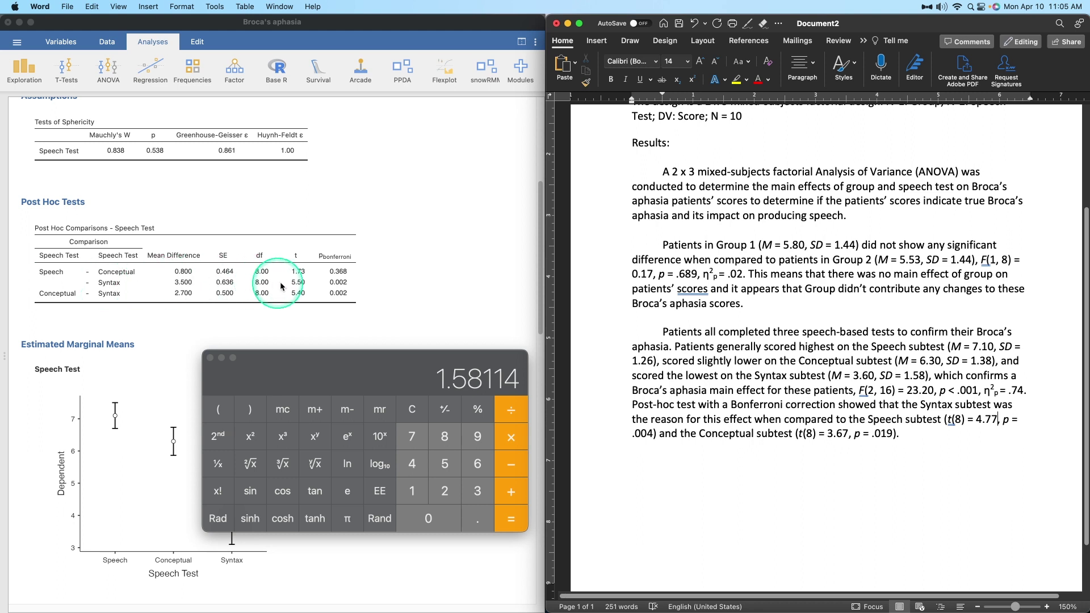
{"action": "left_click", "coordinate": [982, 419]}
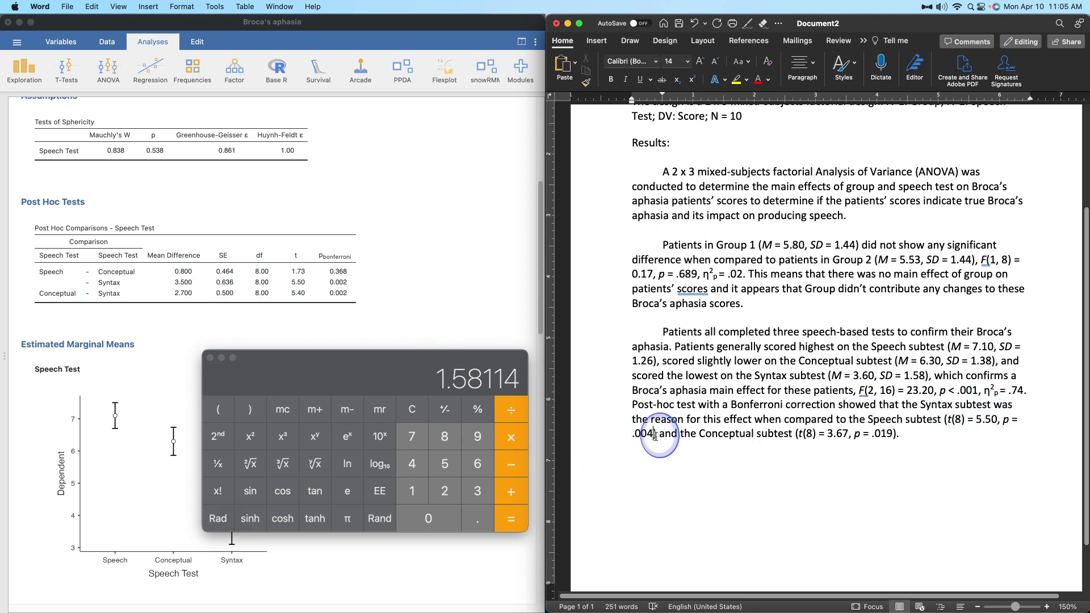
{"action": "key", "text": "BackSpace"}
{"action": "type", "text": "2"}
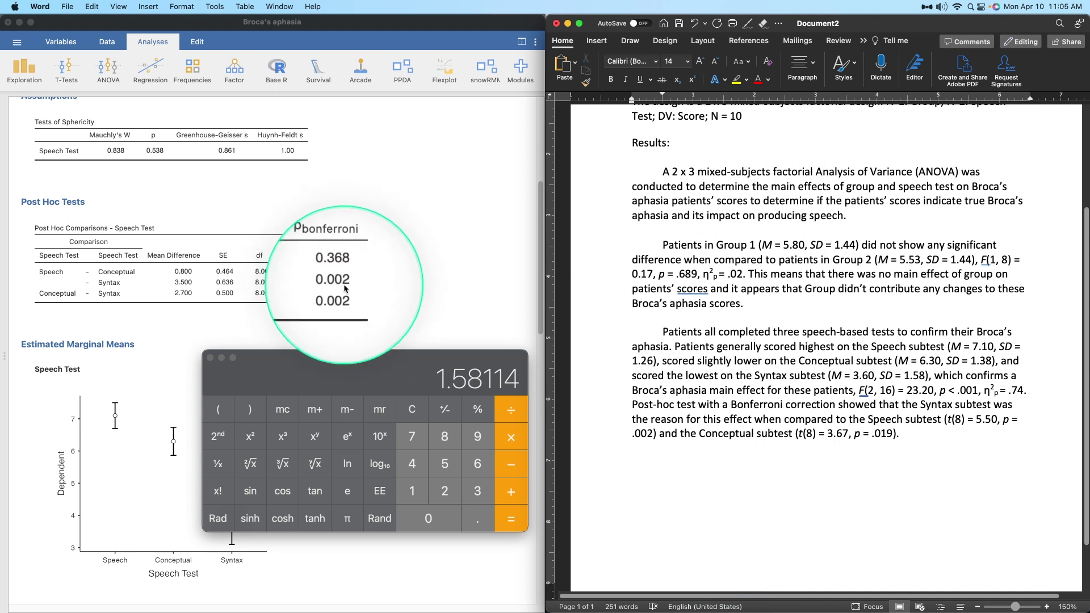
{"action": "left_click", "coordinate": [830, 432]}
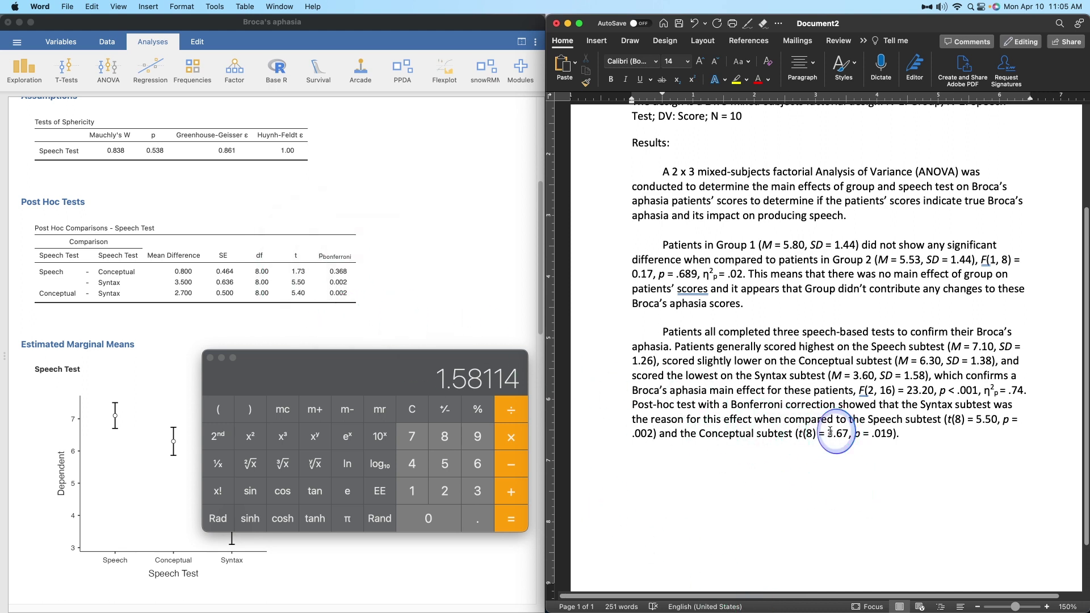
{"action": "left_click", "coordinate": [896, 433]}
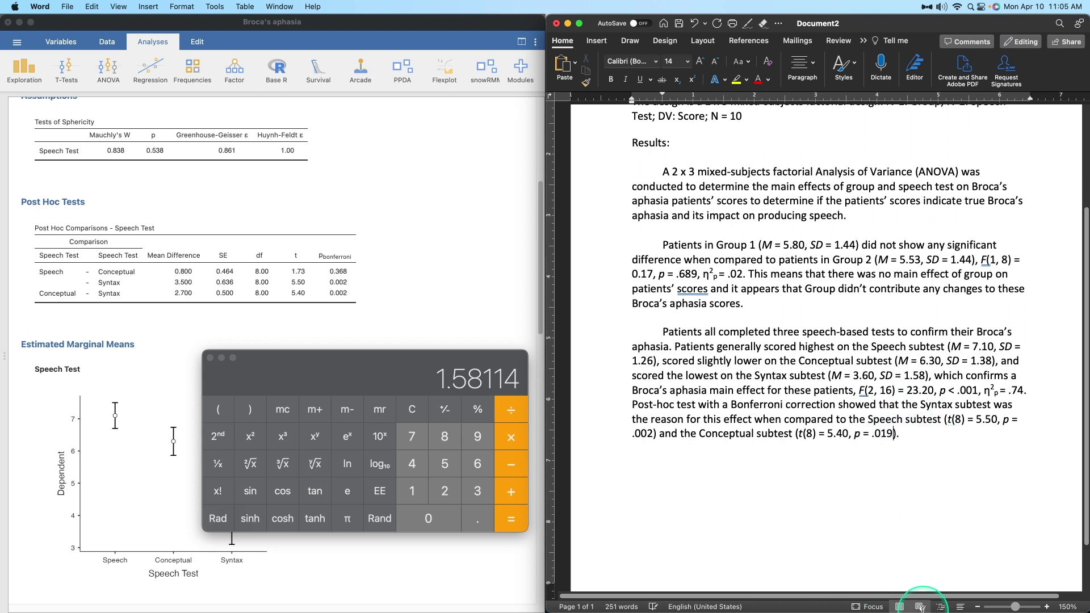
Step: Add a sentence reporting no difference between the Speech and Conceptual subtests (t(8) = 1.73, p = .368), with t and p in italics
{"action": "left_click", "coordinate": [914, 458]}
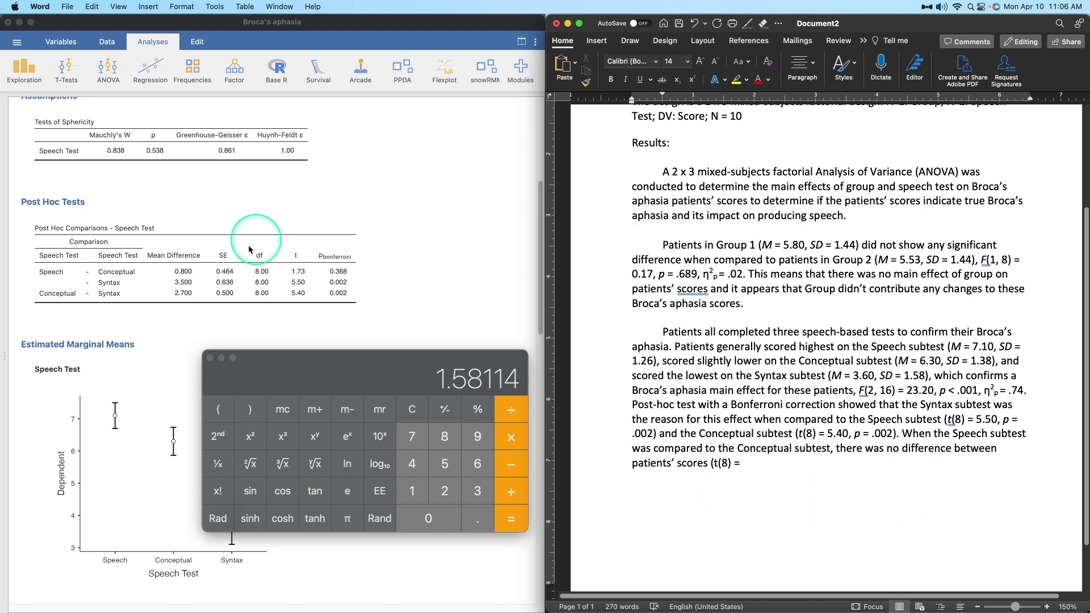
{"action": "type", "text": "1.73, p = .368)."}
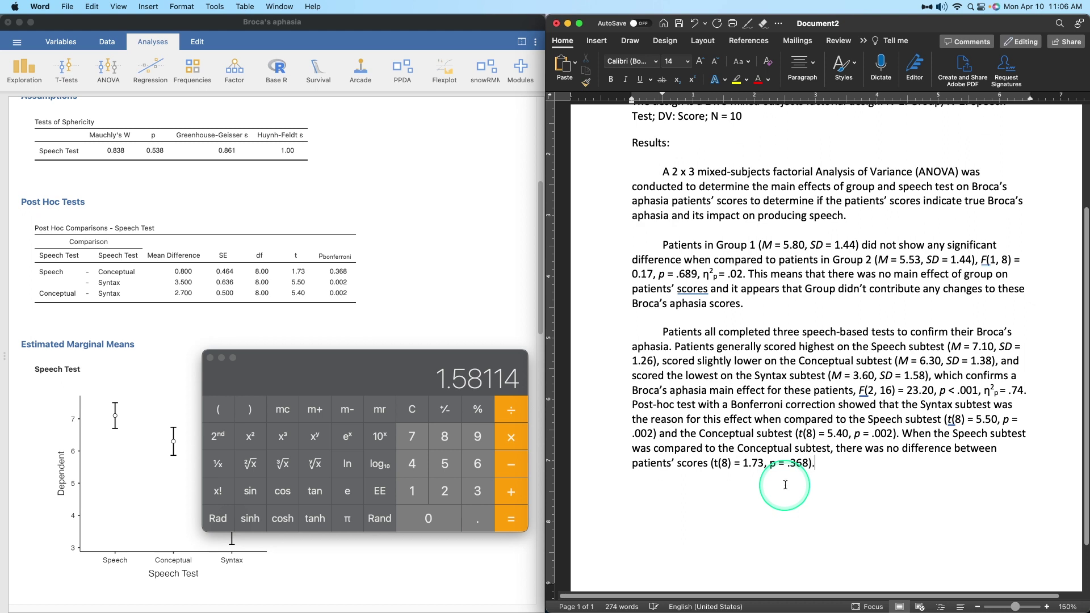
{"action": "double_click", "coordinate": [771, 463]}
{"action": "key", "text": "super+i"}
{"action": "double_click", "coordinate": [717, 463]}
{"action": "key", "text": "super+i"}
{"action": "left_click", "coordinate": [850, 466]}
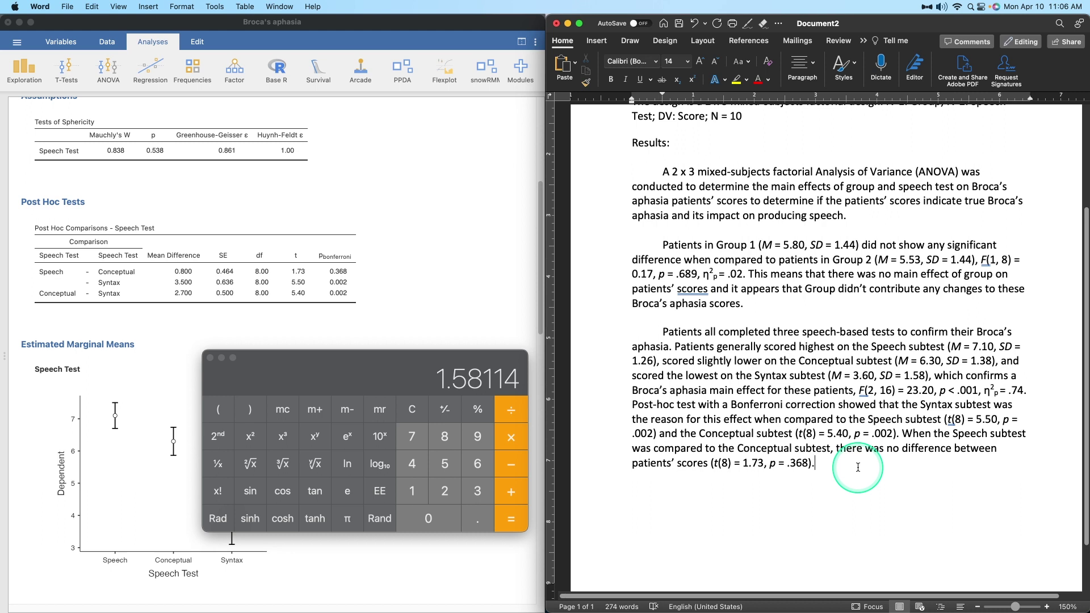
{"action": "left_click", "coordinate": [829, 494]}
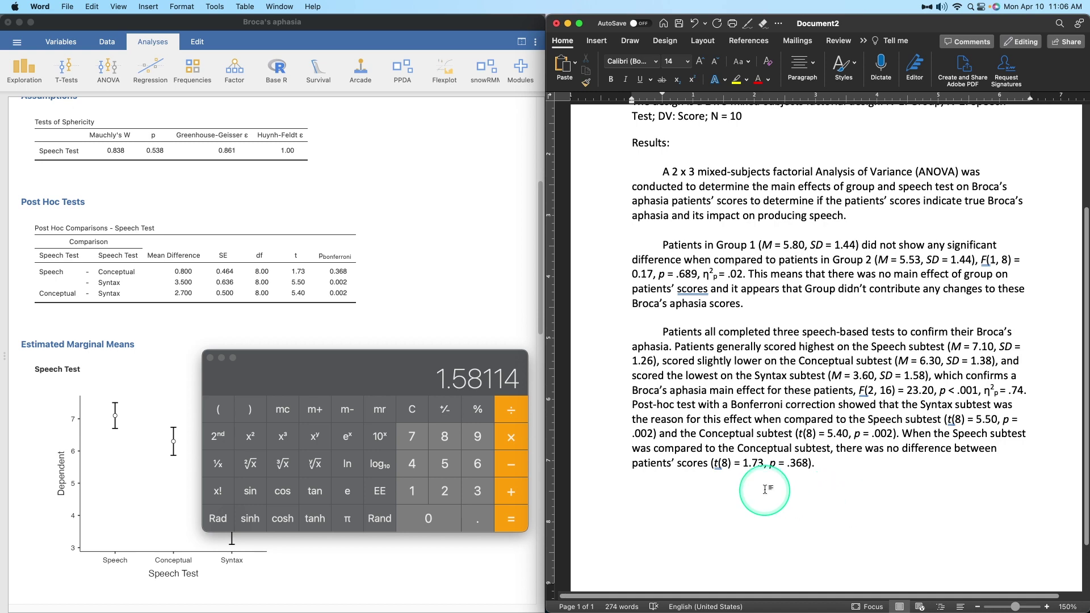
Step: Switch to jamovi and review the Speech Test by Group plot and marginal means, and return to the ANOVA effects tables
{"action": "left_click", "coordinate": [460, 300]}
{"action": "scroll", "coordinate": [232, 512], "scroll_direction": "down", "scroll_amount": 10}
{"action": "scroll", "coordinate": [232, 512], "scroll_direction": "down", "scroll_amount": 5}
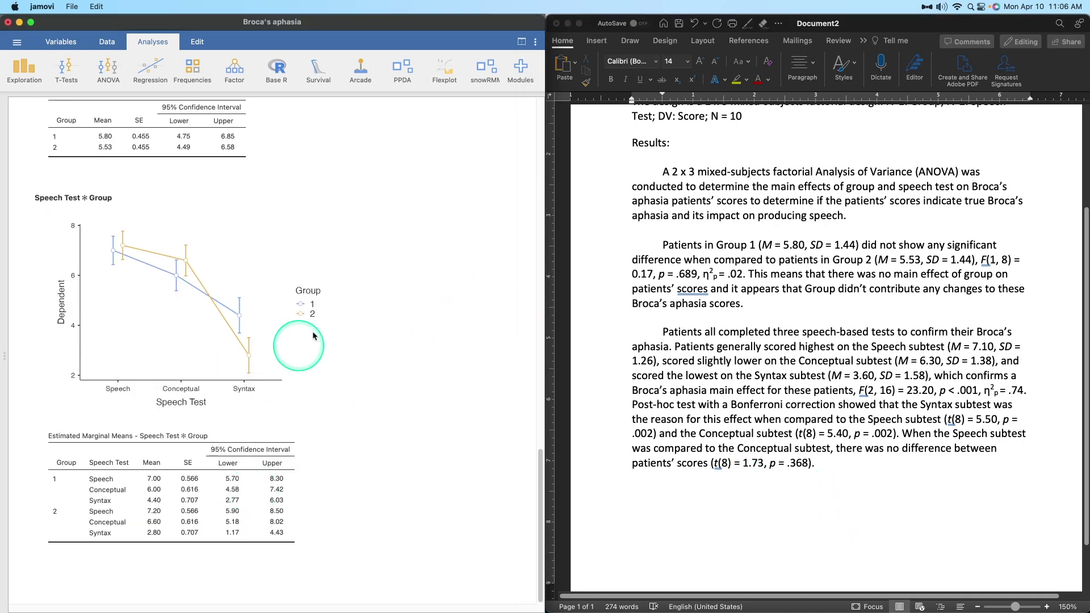
{"action": "key", "text": "ctrl+alt+BackSpace"}
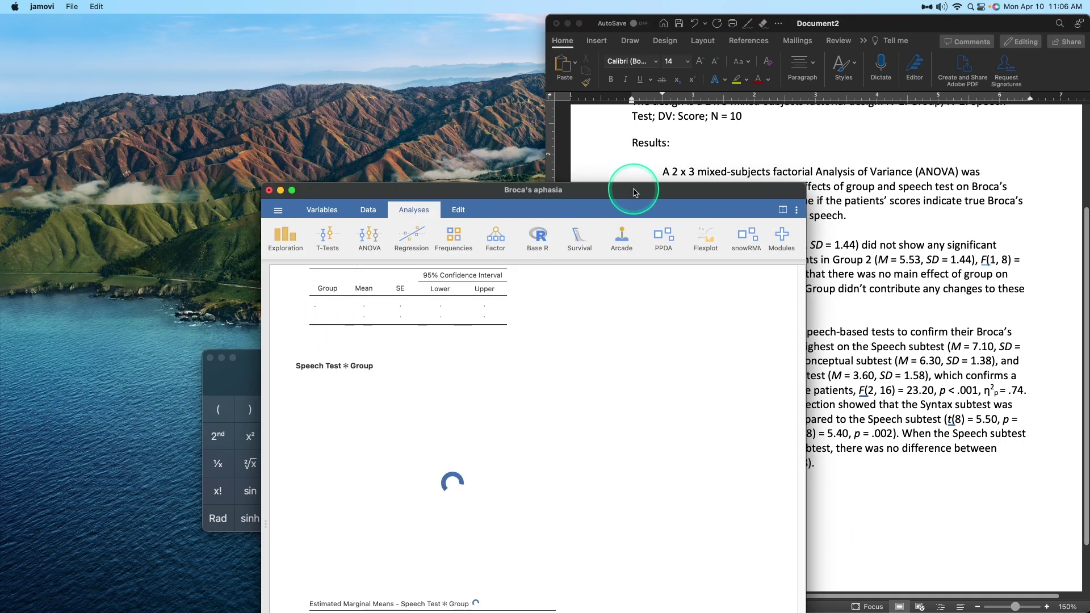
{"action": "key", "text": "ctrl+alt+Left"}
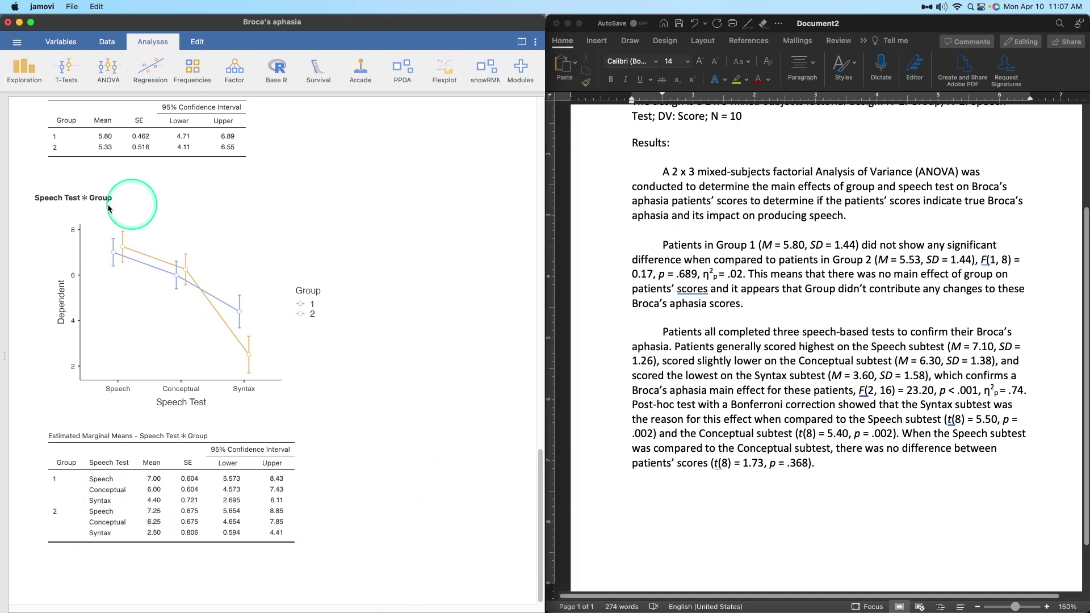
{"action": "scroll", "coordinate": [352, 530], "scroll_direction": "up", "scroll_amount": 15}
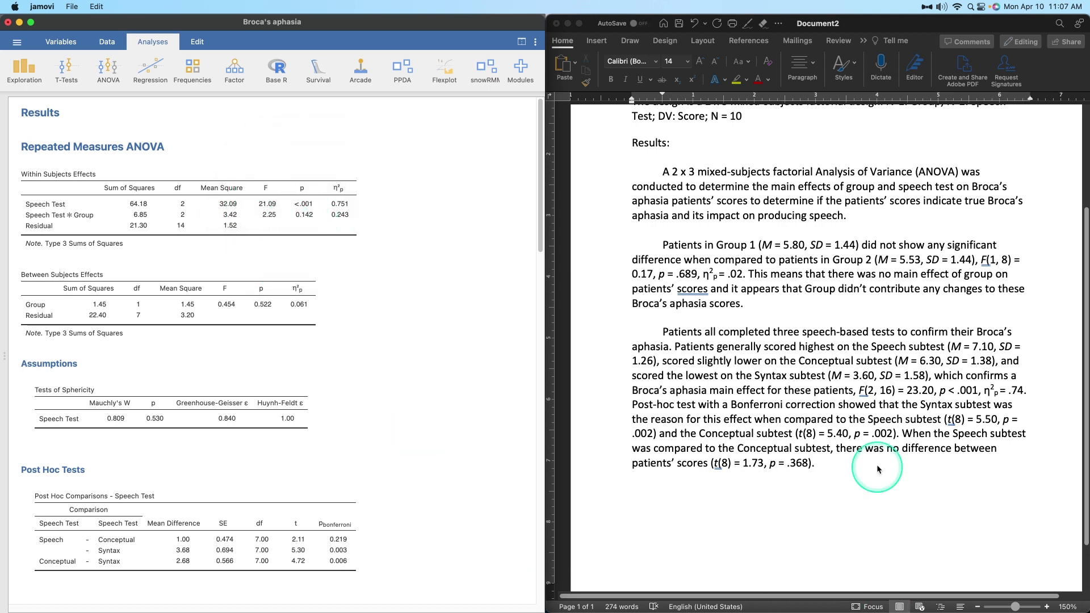
Step: In Word, add a closing paragraph reporting no significant Group by Speech test interaction, F(2, 16) = 0.57, p = .574, η²p = .07
{"action": "left_click", "coordinate": [998, 595]}
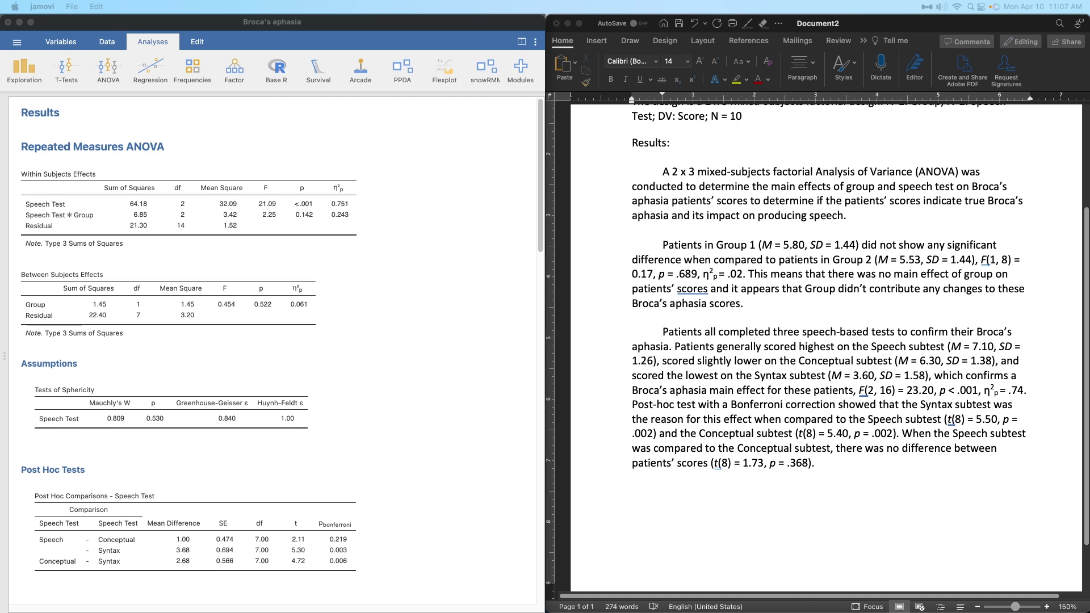
{"action": "left_click", "coordinate": [737, 522]}
{"action": "type", "text": "The NAOVA revealed no significant interaction between Group and Speech test on Broca’s aphasia patient scores, F(2, 16) = 0.57, p = .574, η2p = .07. This means that the speech tests did not interact or depend on which group the patient was in on their scores to confirm their diagnosis of Broca’s aphasia."}
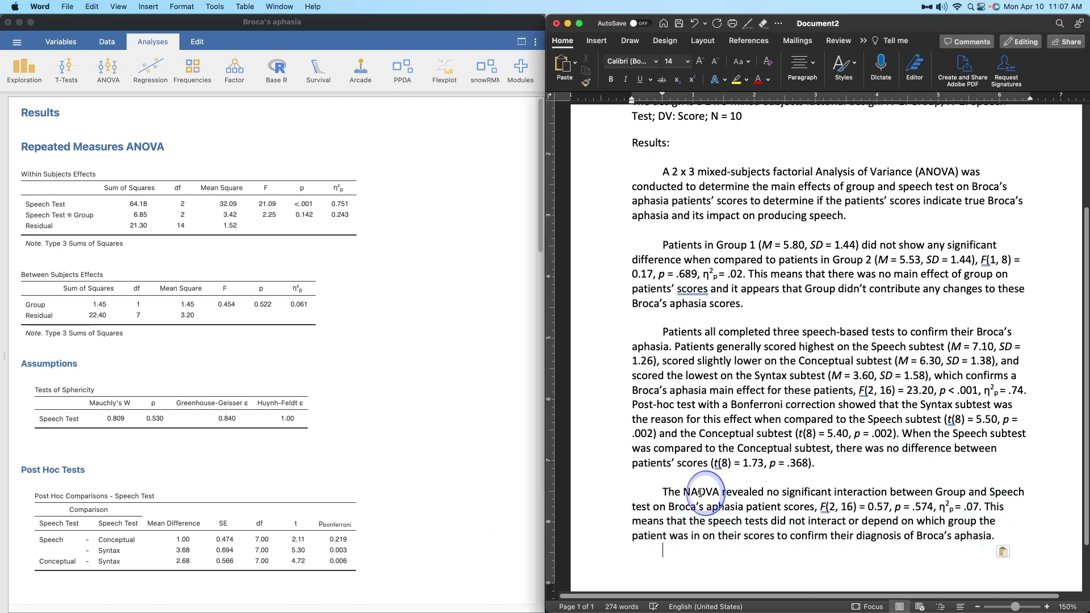
Step: Correct the interaction paragraph's wording to "ANOVA" and "patients’ scores"
{"action": "key", "text": "BackSpace"}
{"action": "key", "text": "BackSpace"}
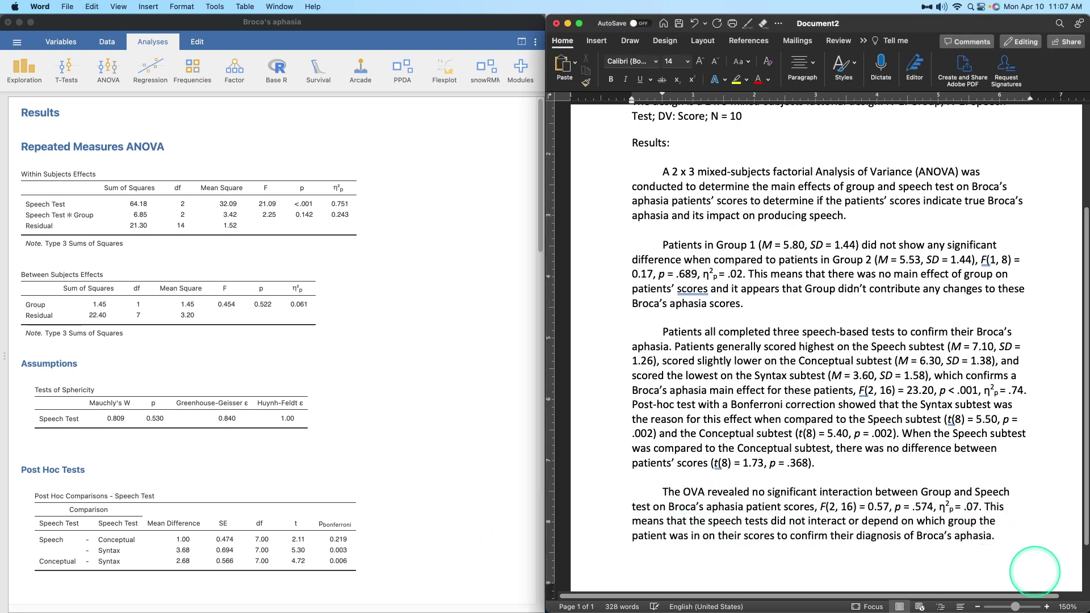
{"action": "type", "text": "AN"}
{"action": "scroll", "coordinate": [914, 400], "scroll_direction": "down", "scroll_amount": 2}
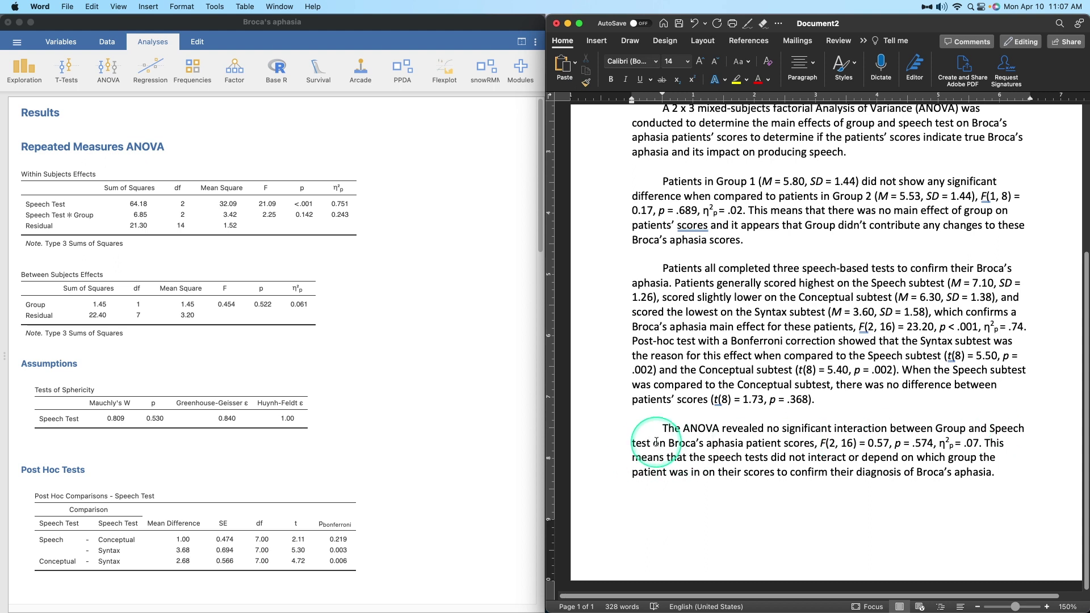
{"action": "left_click", "coordinate": [781, 443]}
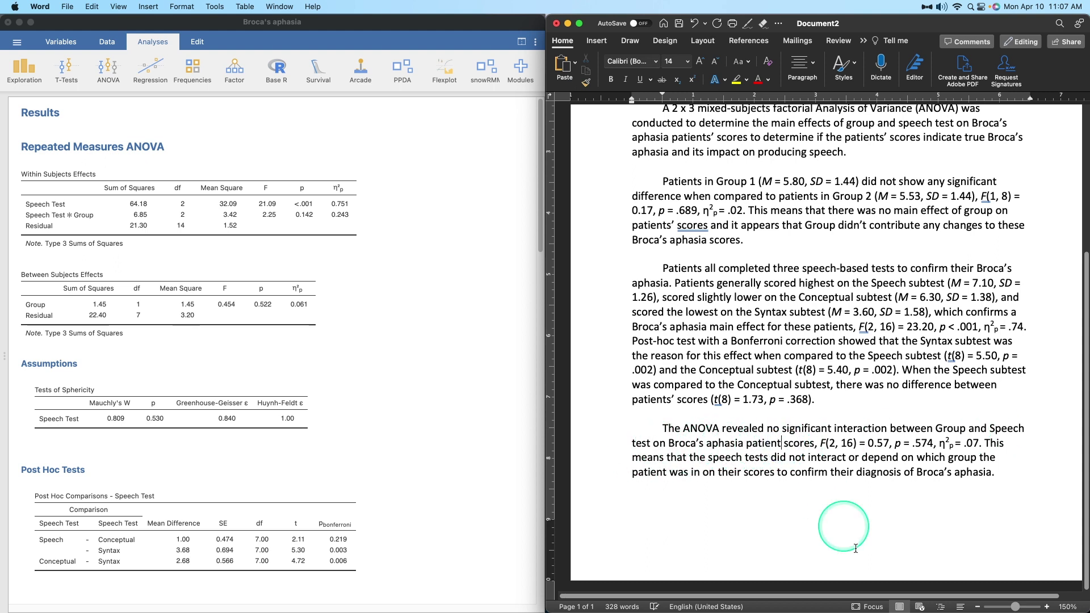
{"action": "type", "text": "s'"}
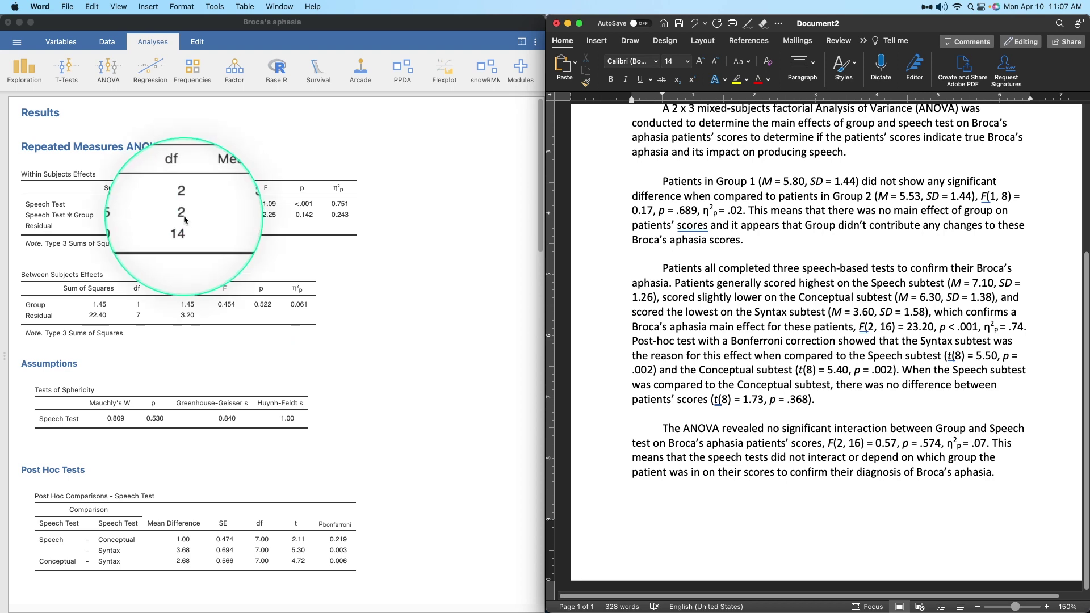
Step: Set the error degrees of freedom to 14 in the F statistics of both the interaction and the Speech test main effect
{"action": "key", "text": "BackSpace"}
{"action": "type", "text": "4"}
{"action": "left_click", "coordinate": [883, 327]}
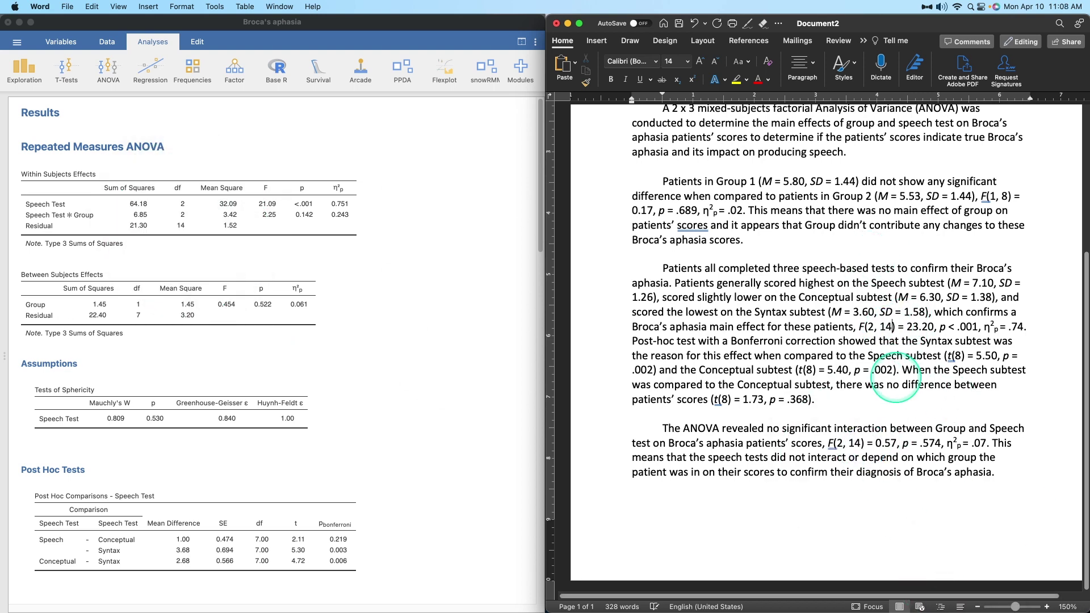
Step: Set the interaction's F value to 2.25 and its p value to .142 from the Speech Test by Group row
{"action": "left_click", "coordinate": [882, 443]}
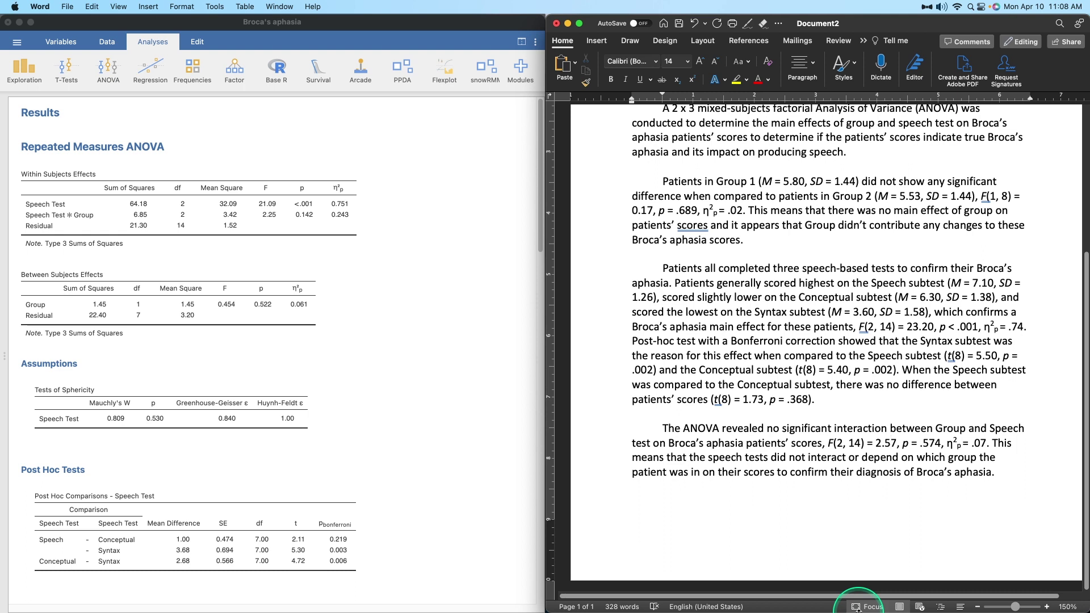
{"action": "type", "text": "2"}
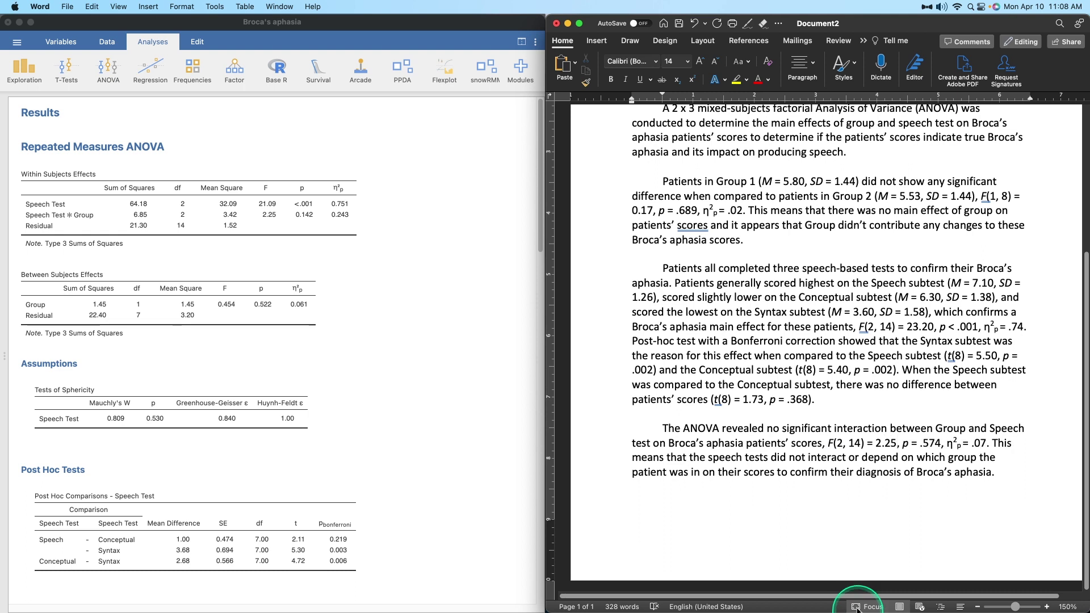
{"action": "left_click", "coordinate": [943, 442]}
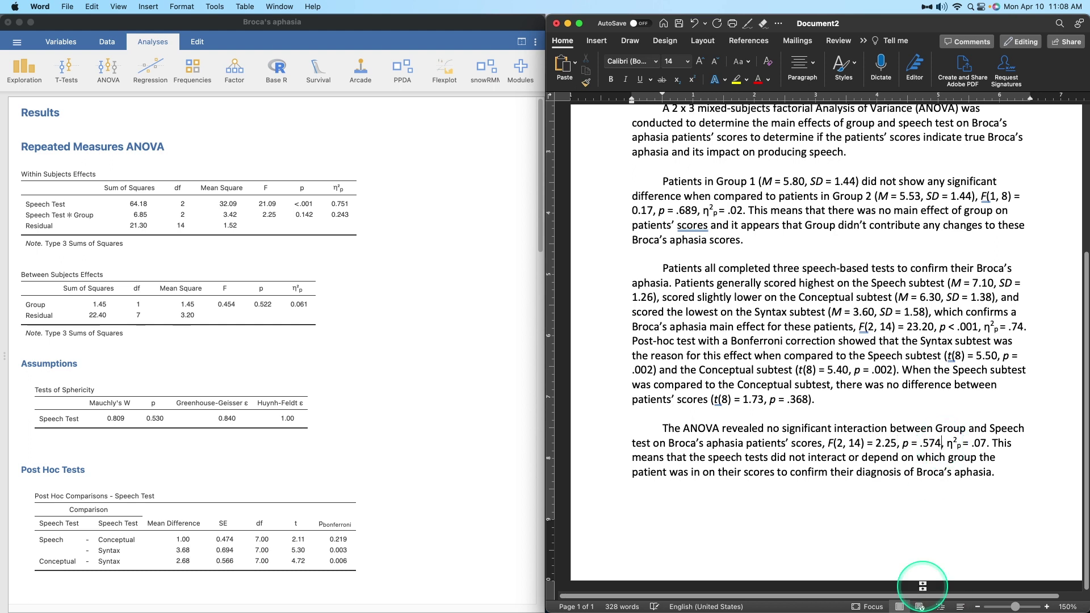
{"action": "key", "text": "BackSpace"}
{"action": "key", "text": "BackSpace"}
{"action": "key", "text": "BackSpace"}
{"action": "type", "text": "142"}
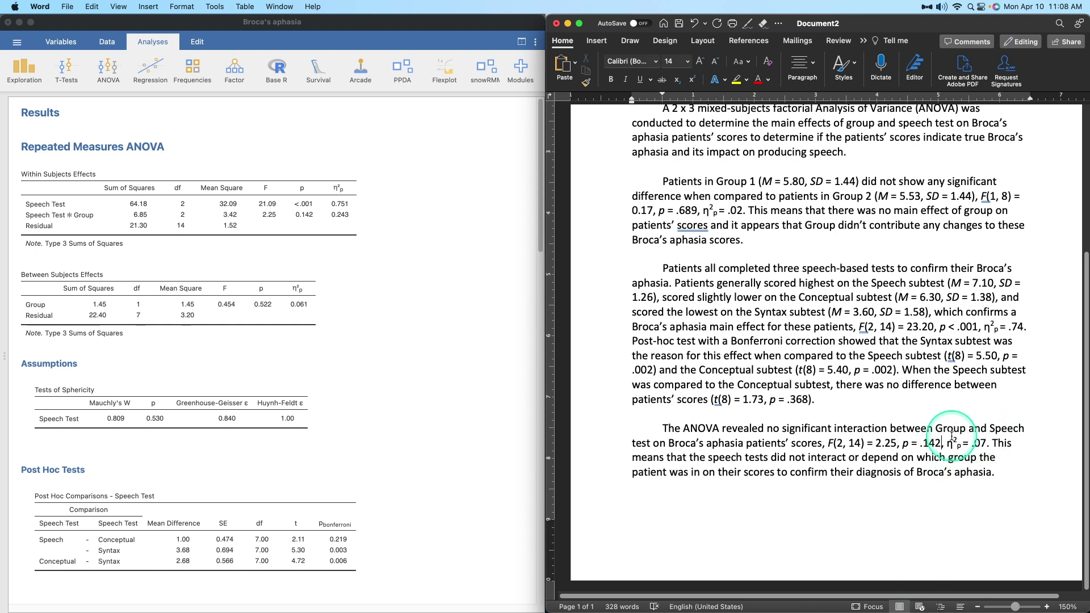
Step: Set the interaction's partial eta squared to .24, ending the sentence with a period
{"action": "left_click", "coordinate": [988, 443]}
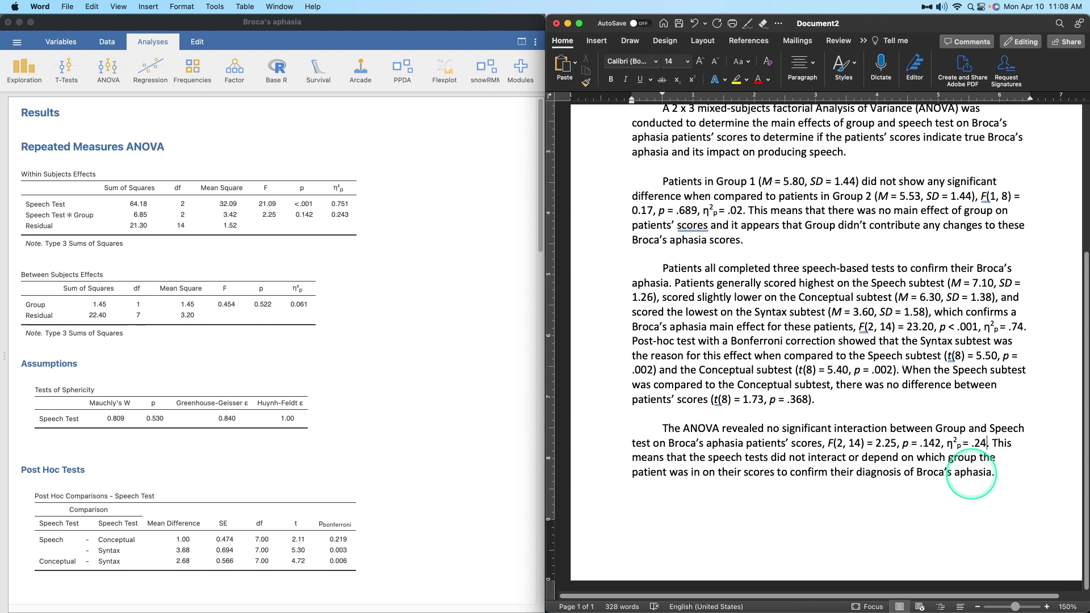
{"action": "type", "text": "."}
{"action": "key", "text": "BackSpace"}
{"action": "type", "text": "."}
{"action": "key", "text": "BackSpace"}
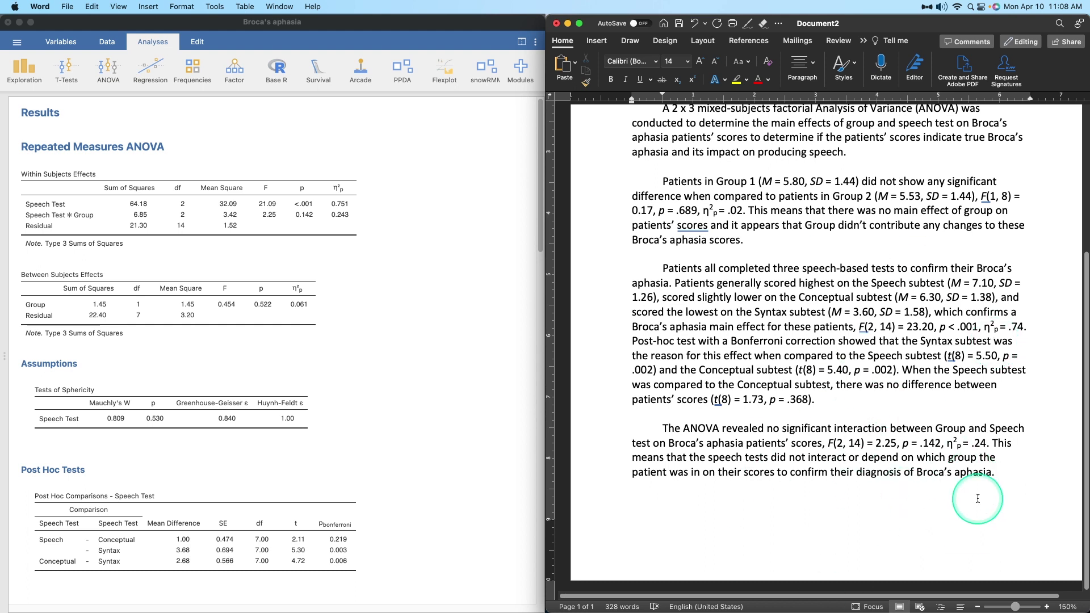
{"action": "type", "text": "."}
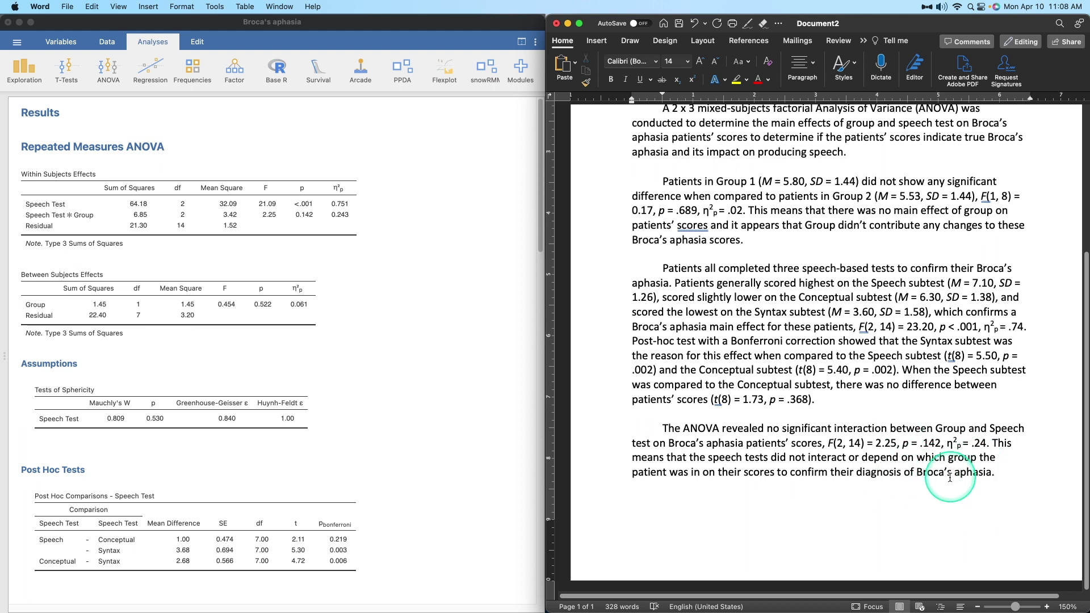
{"action": "key", "text": "BackSpace"}
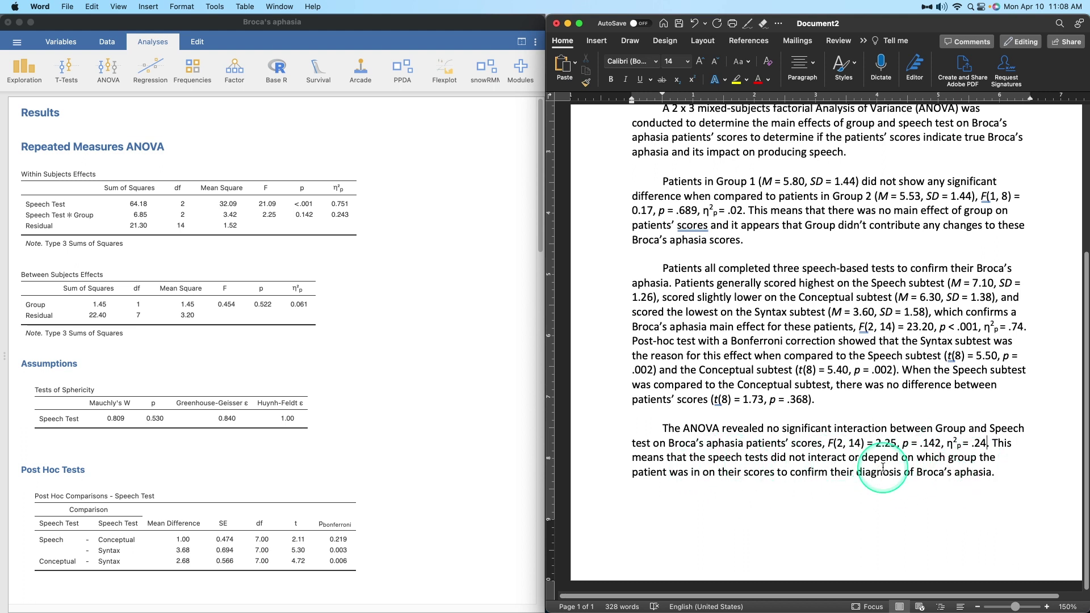
{"action": "type", "text": "."}
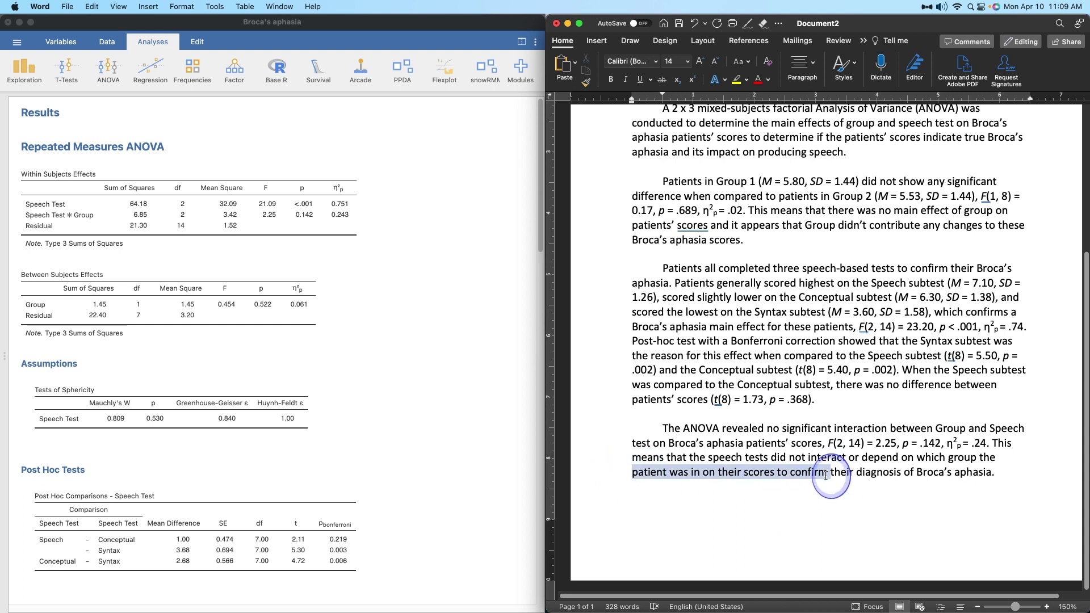
{"action": "left_click", "coordinate": [743, 473]}
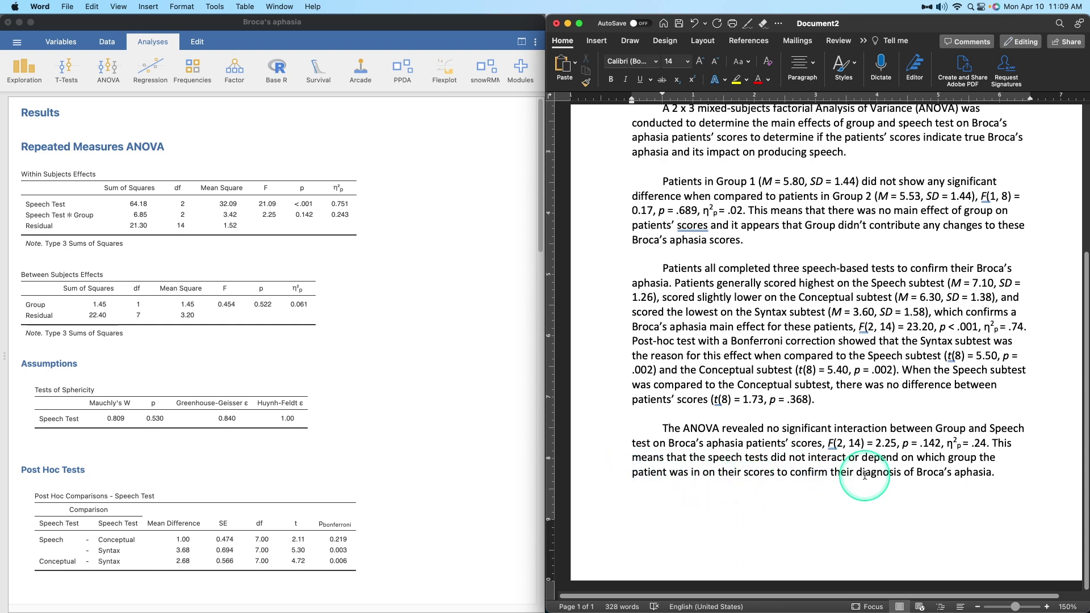
{"action": "left_click", "coordinate": [996, 471]}
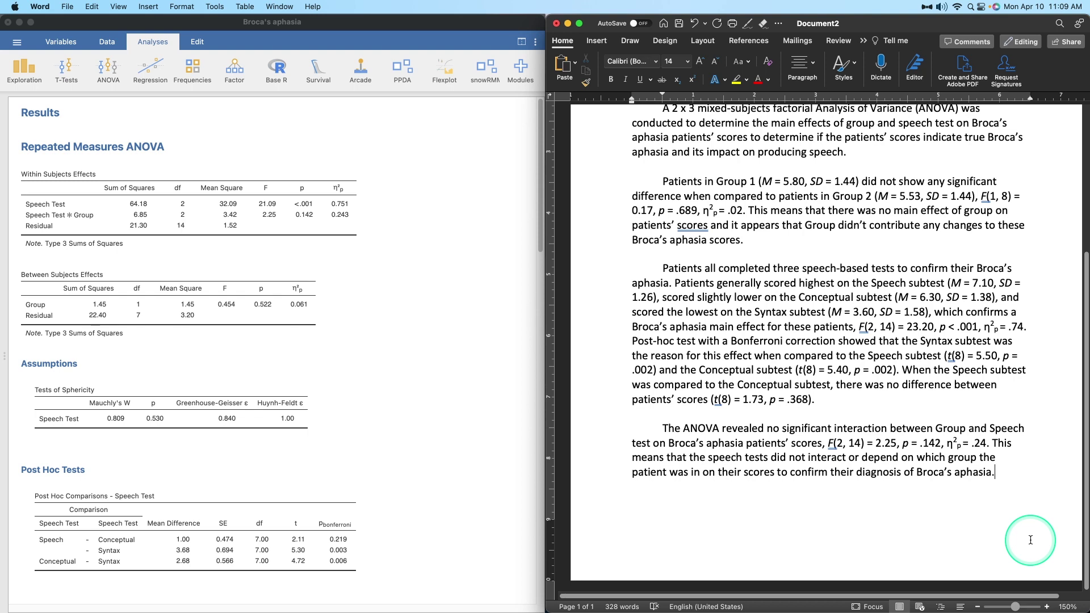
{"action": "scroll", "coordinate": [1030, 540], "scroll_direction": "up", "scroll_amount": 10}
{"action": "scroll", "coordinate": [932, 407], "scroll_direction": "down", "scroll_amount": 7}
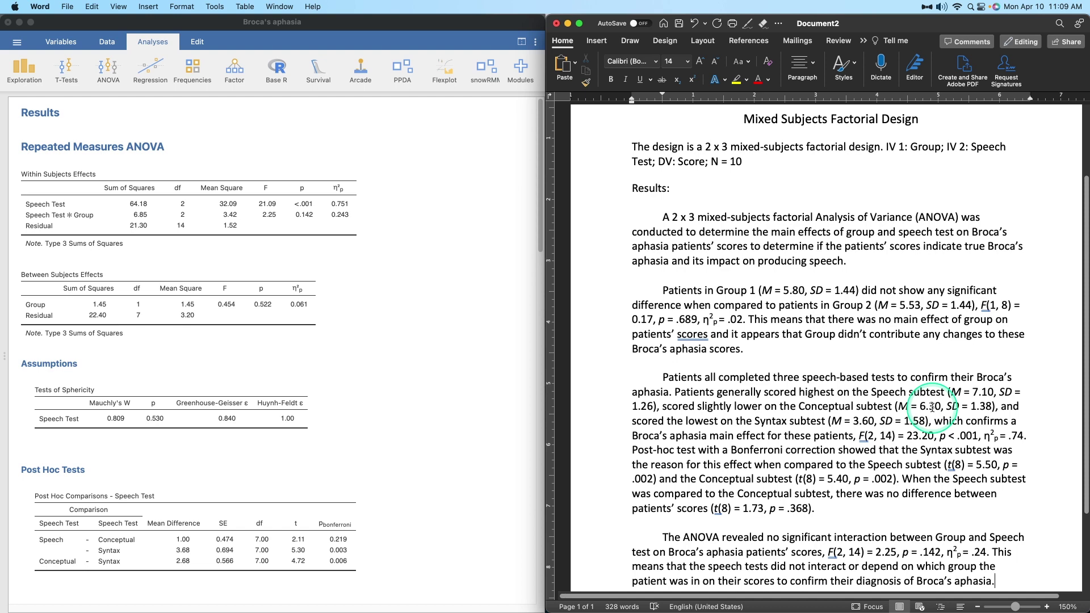
{"action": "left_click", "coordinate": [800, 121]}
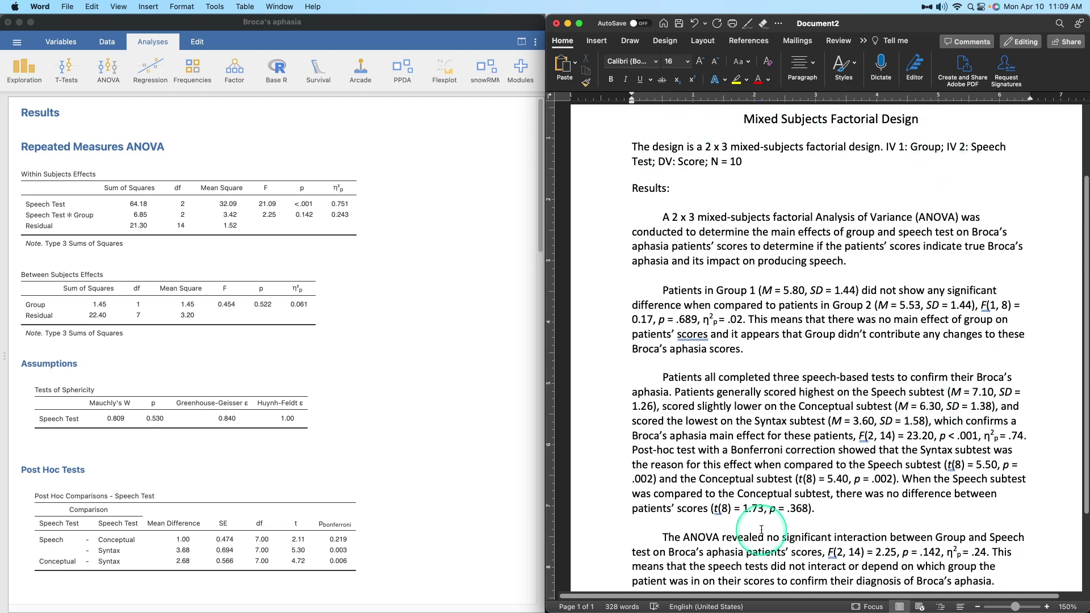